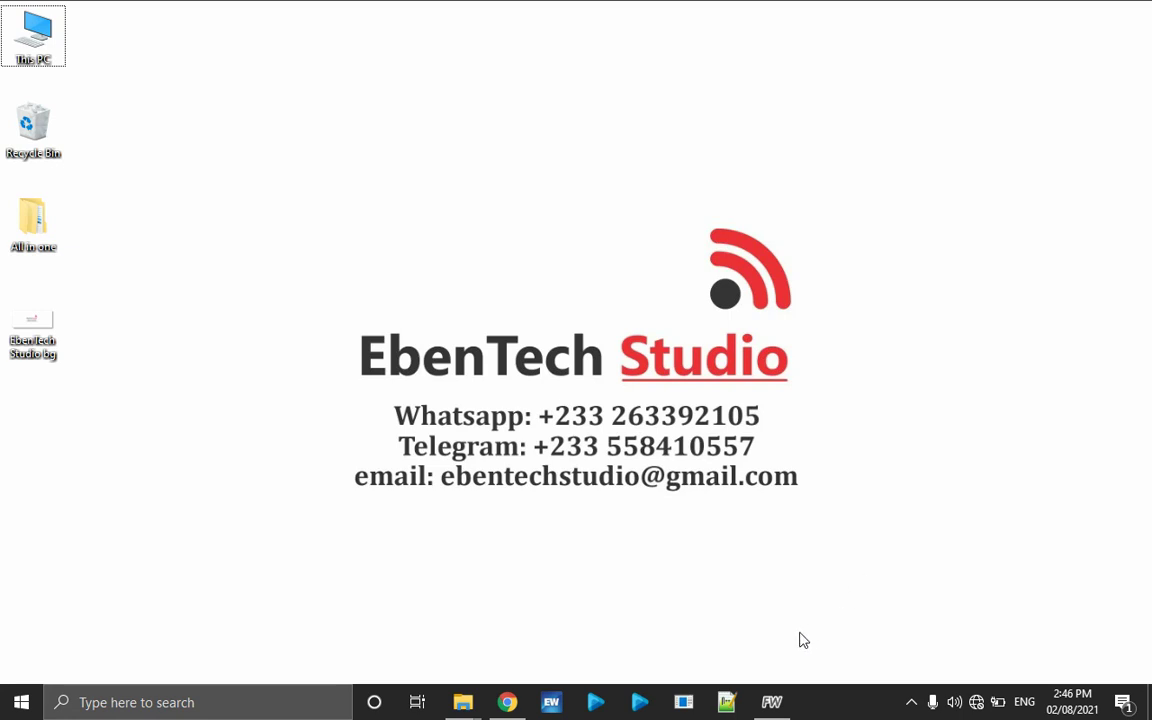
# Step: Switch to FreeWorship 3 and maximize its window
pyautogui.click(778, 703)
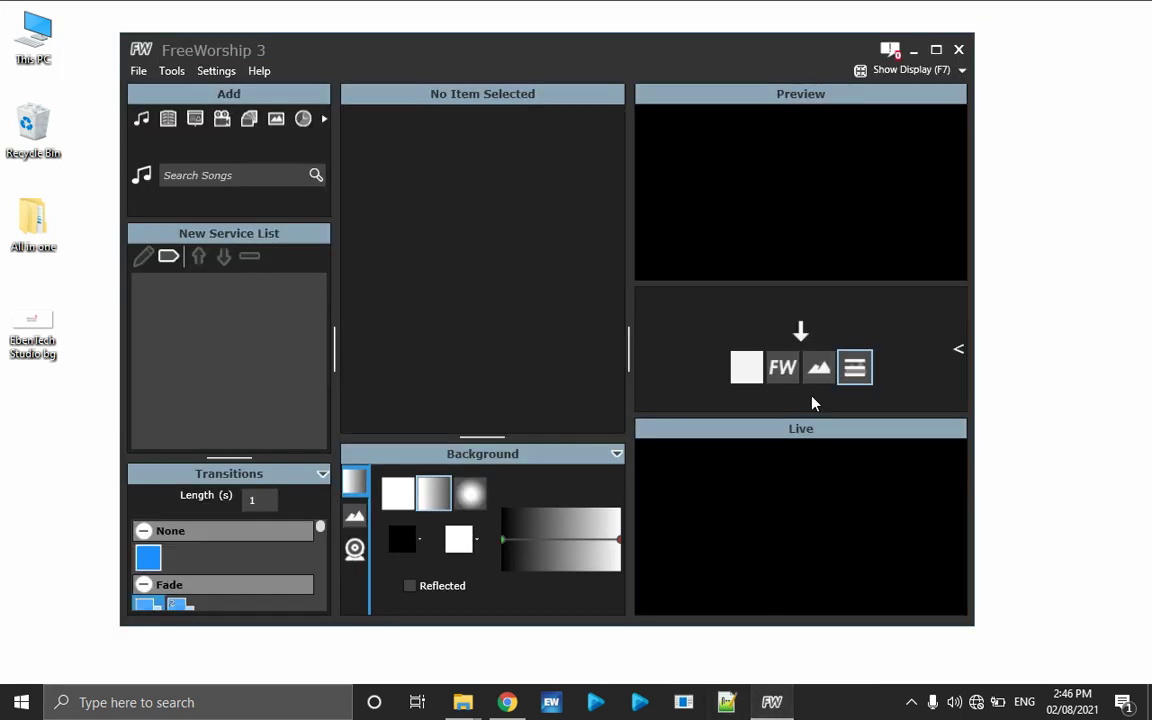
pyautogui.click(936, 49)
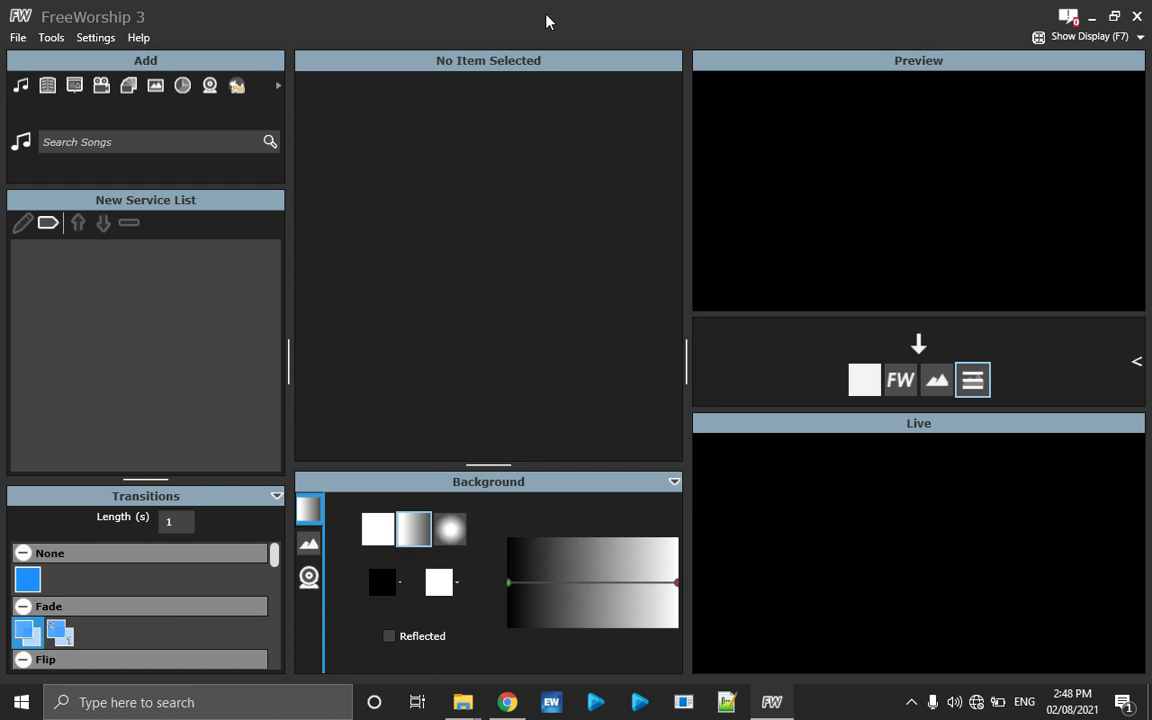
# Step: Change the interface skin to Default
pyautogui.click(87, 40)
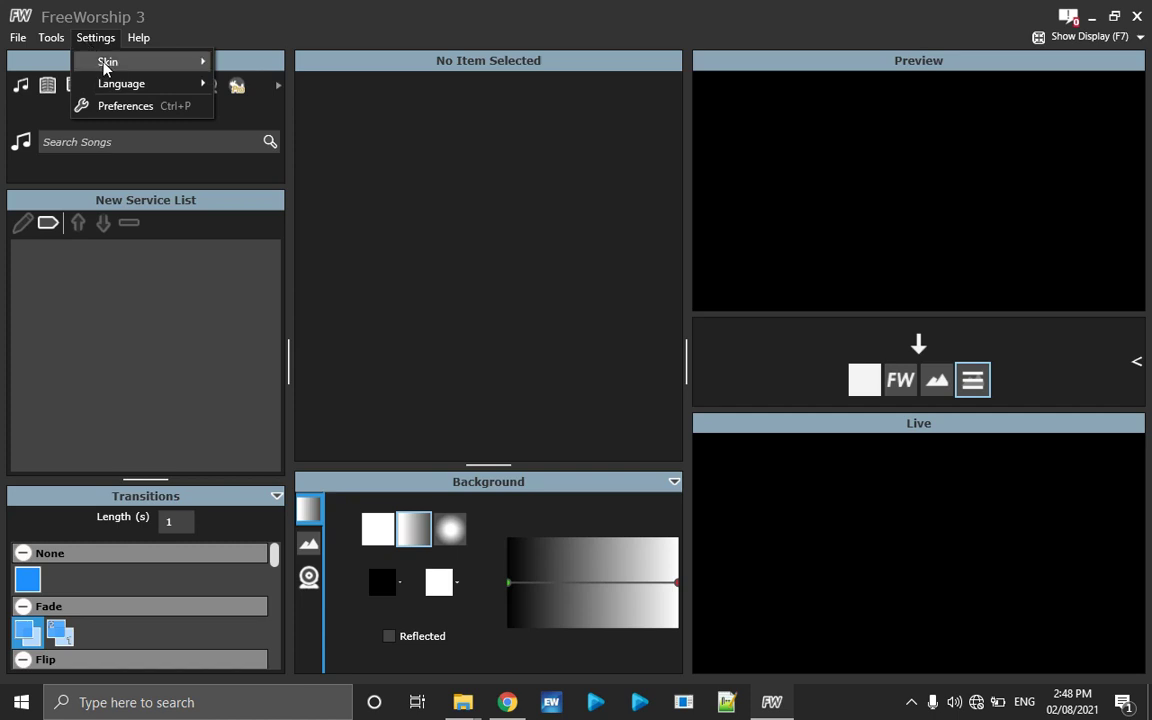
pyautogui.moveTo(103, 62)
pyautogui.click(240, 66)
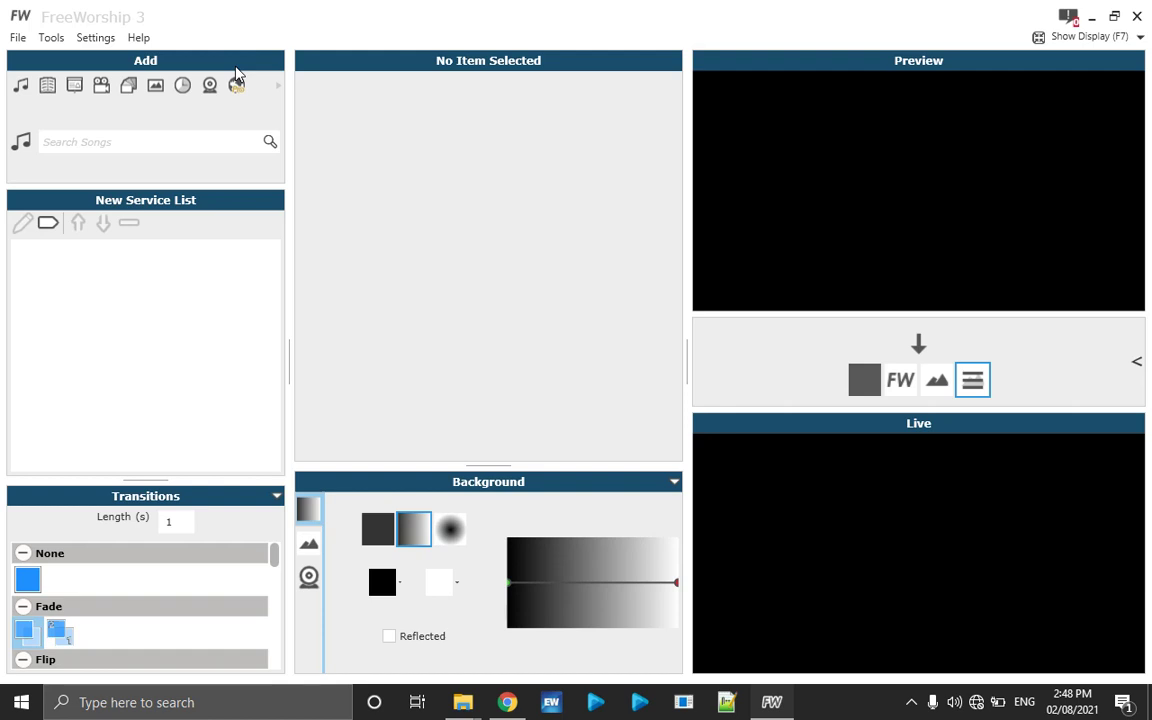
# Step: Set the interface skin to Dark
pyautogui.click(95, 37)
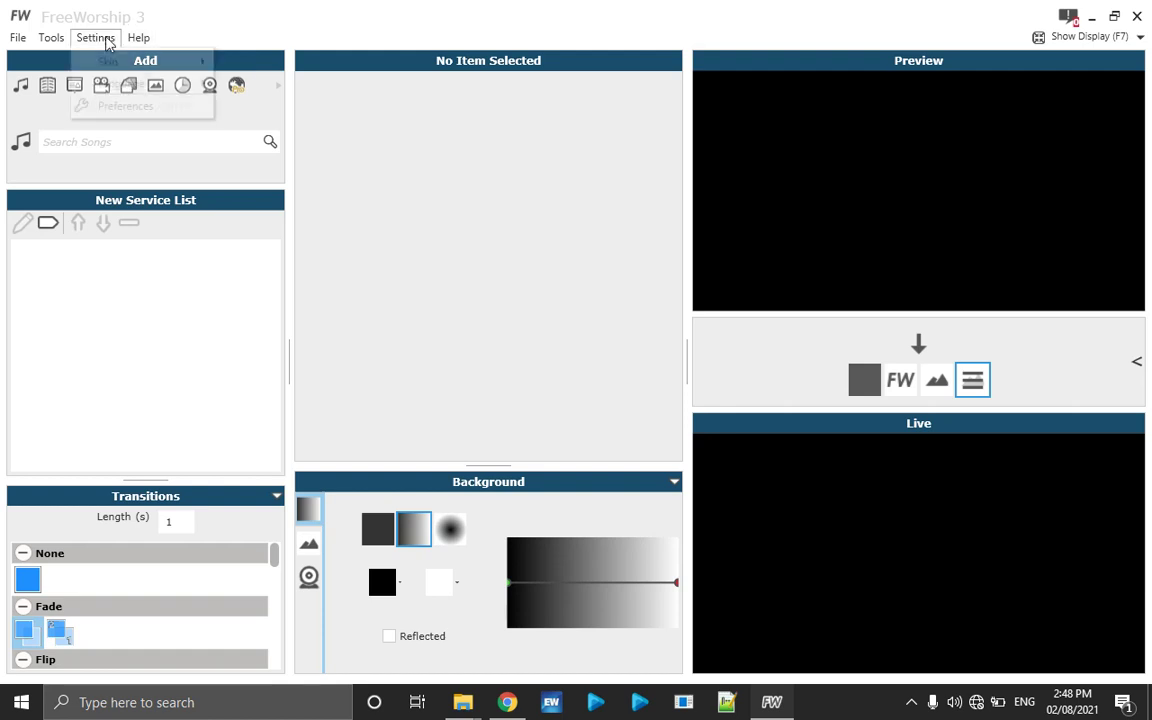
pyautogui.moveTo(120, 68)
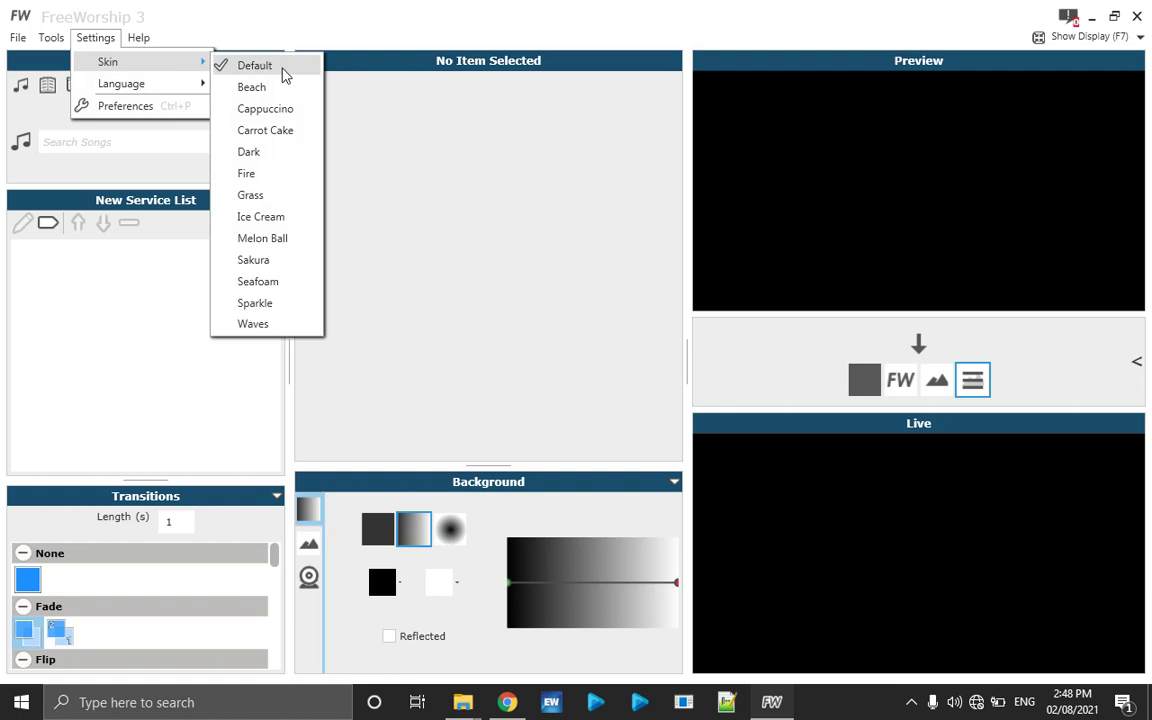
pyautogui.click(257, 152)
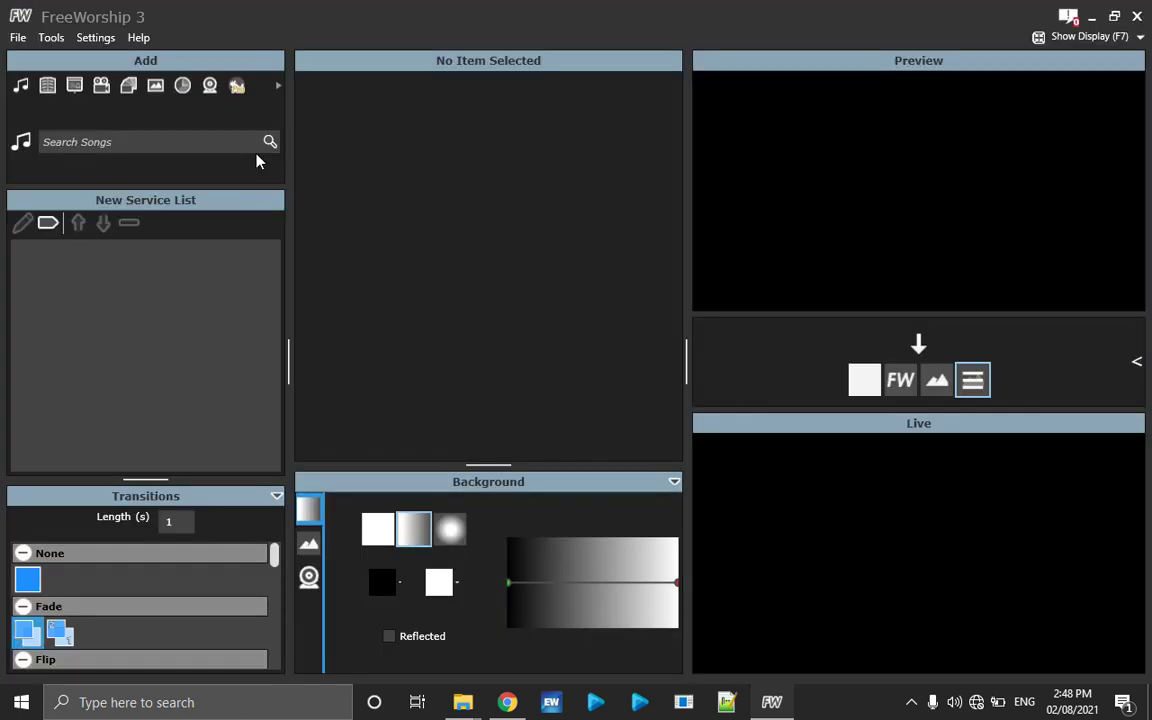
# Step: View the available interface languages, and turn off automatic sending of error reports in the General preferences
pyautogui.click(95, 37)
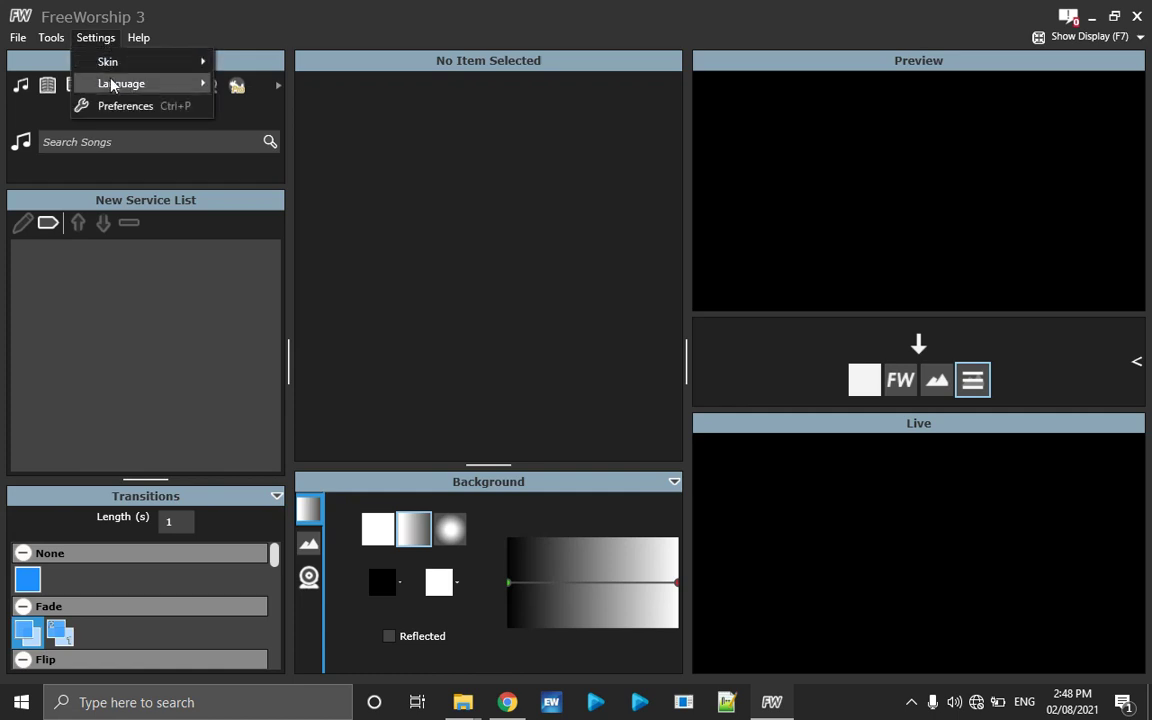
pyautogui.moveTo(113, 86)
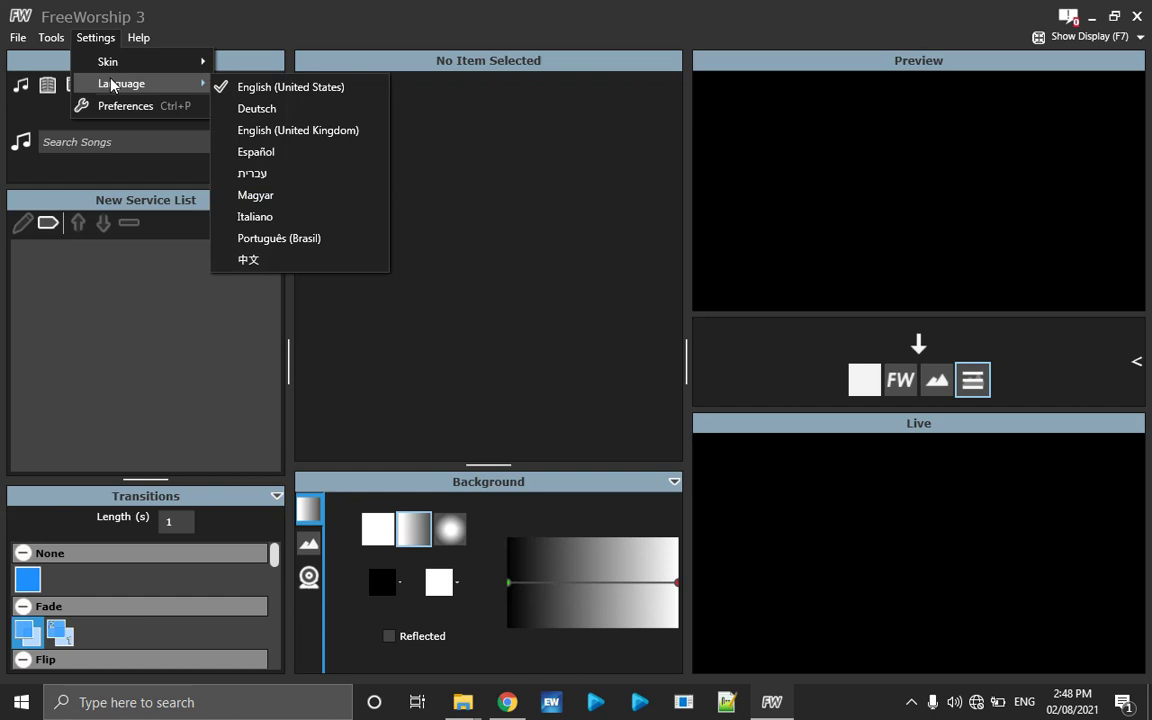
pyautogui.click(110, 106)
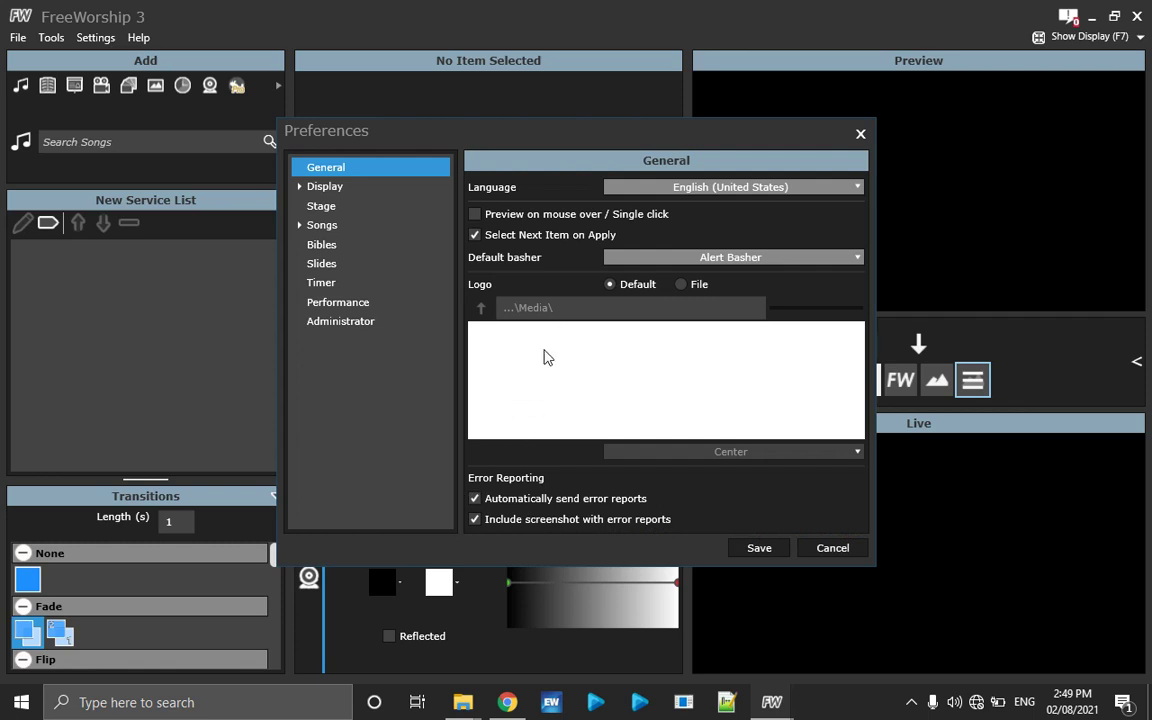
pyautogui.click(476, 499)
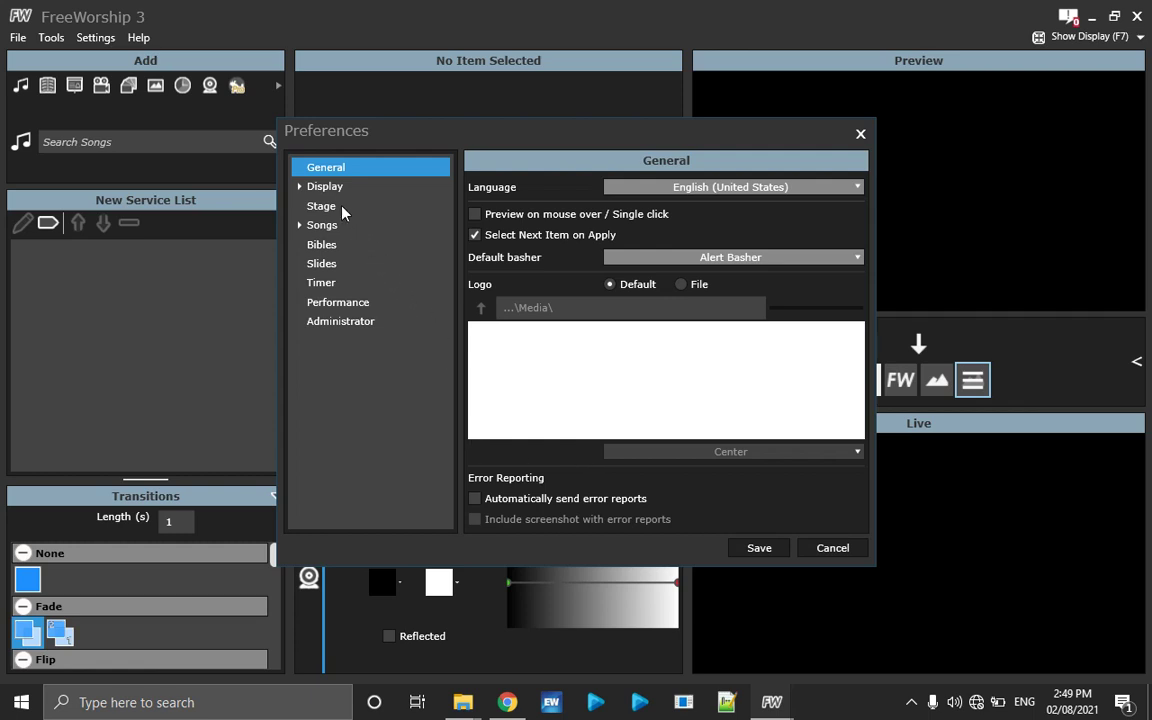
# Step: In the Display preferences, move the custom display area to about left 31 and top 13
pyautogui.click(322, 188)
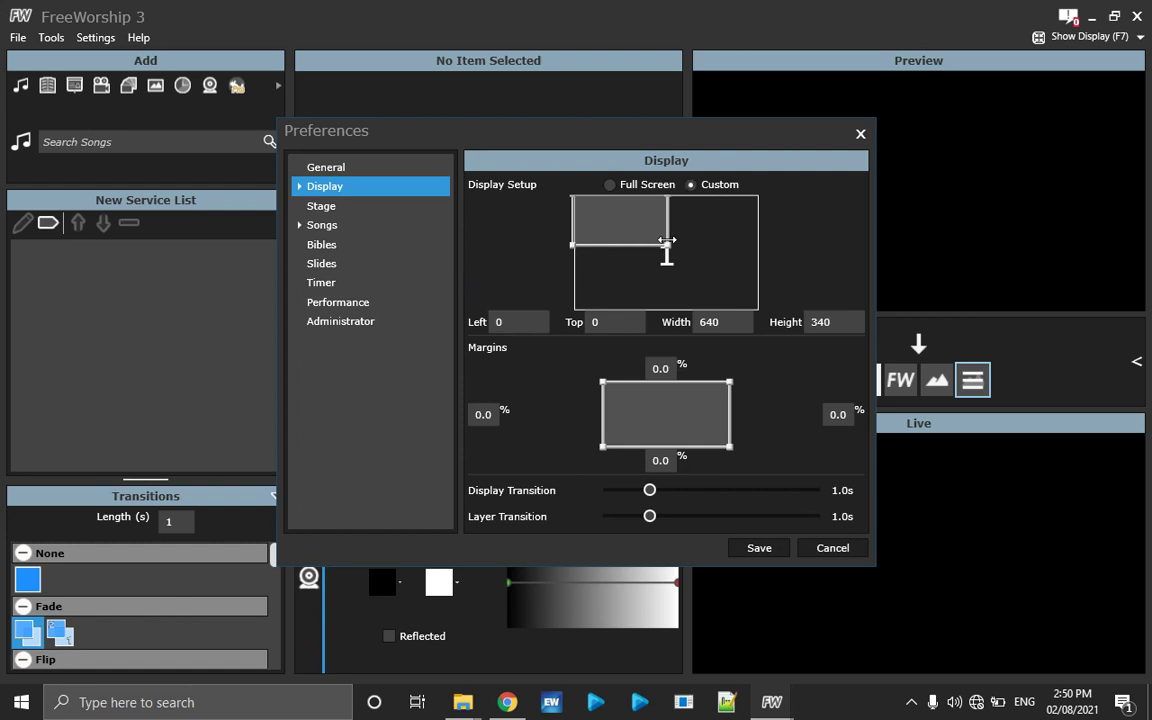
pyautogui.moveTo(607, 221)
pyautogui.mouseDown()
pyautogui.moveTo(704, 226)
pyautogui.moveTo(611, 223)
pyautogui.mouseUp()
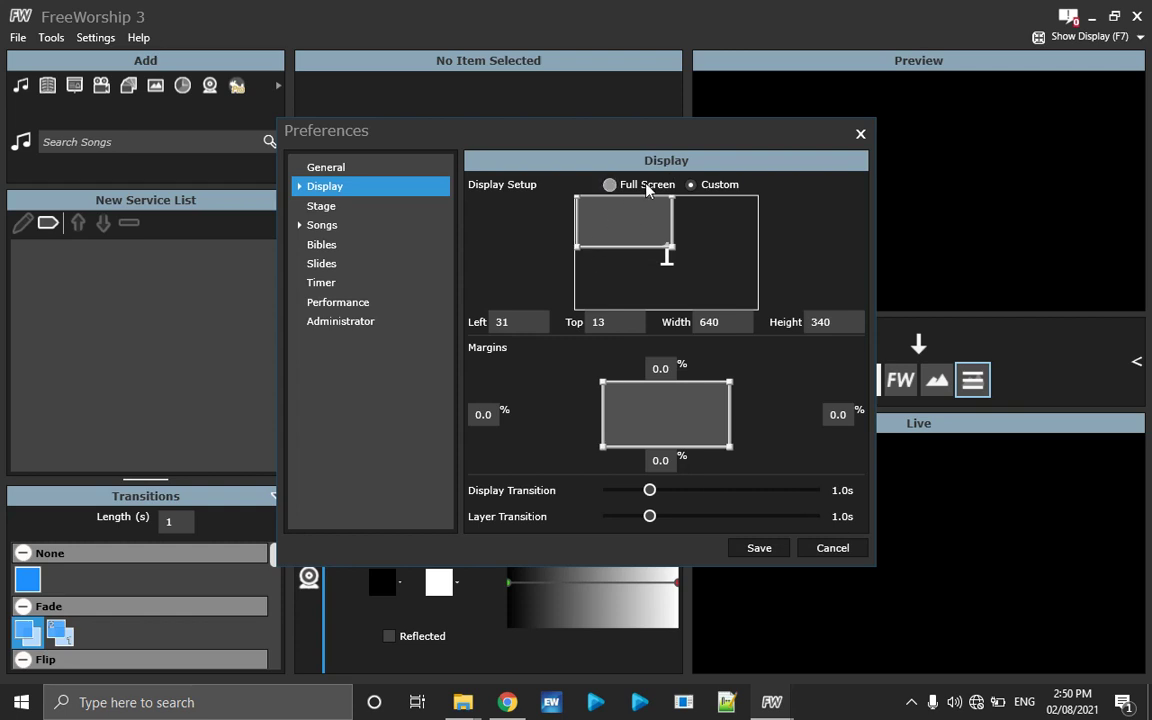
# Step: Review the Stage preferences and the extra style options in the Songs preferences
pyautogui.click(351, 214)
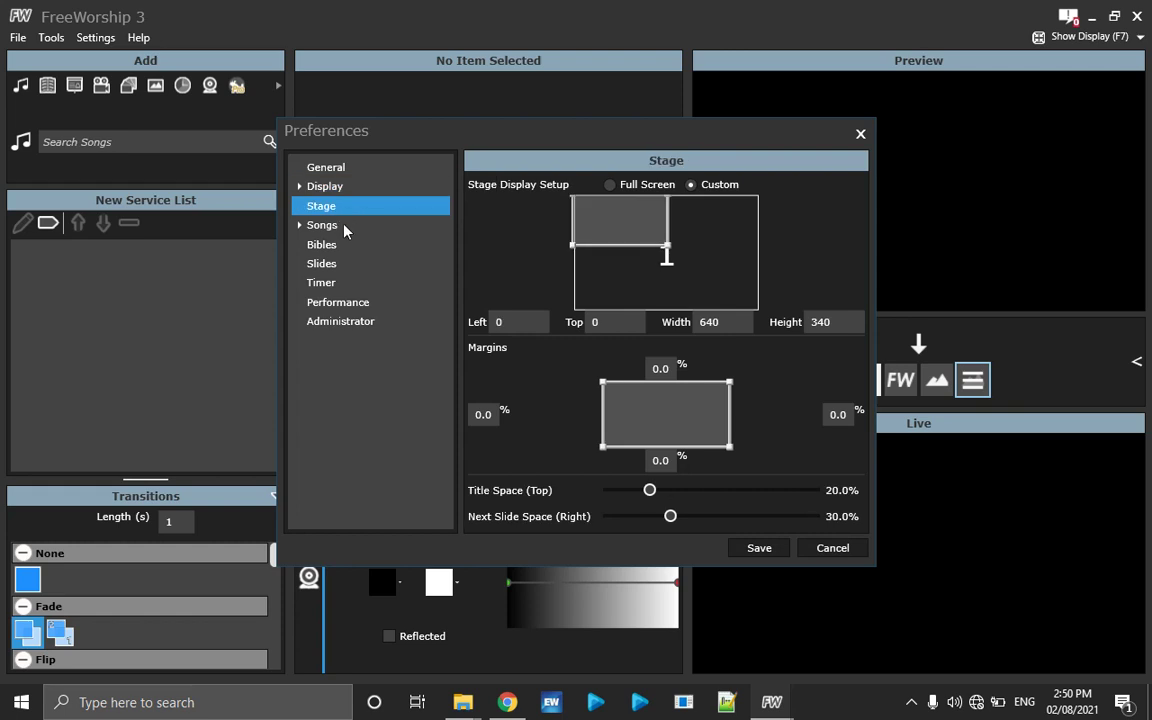
pyautogui.click(333, 228)
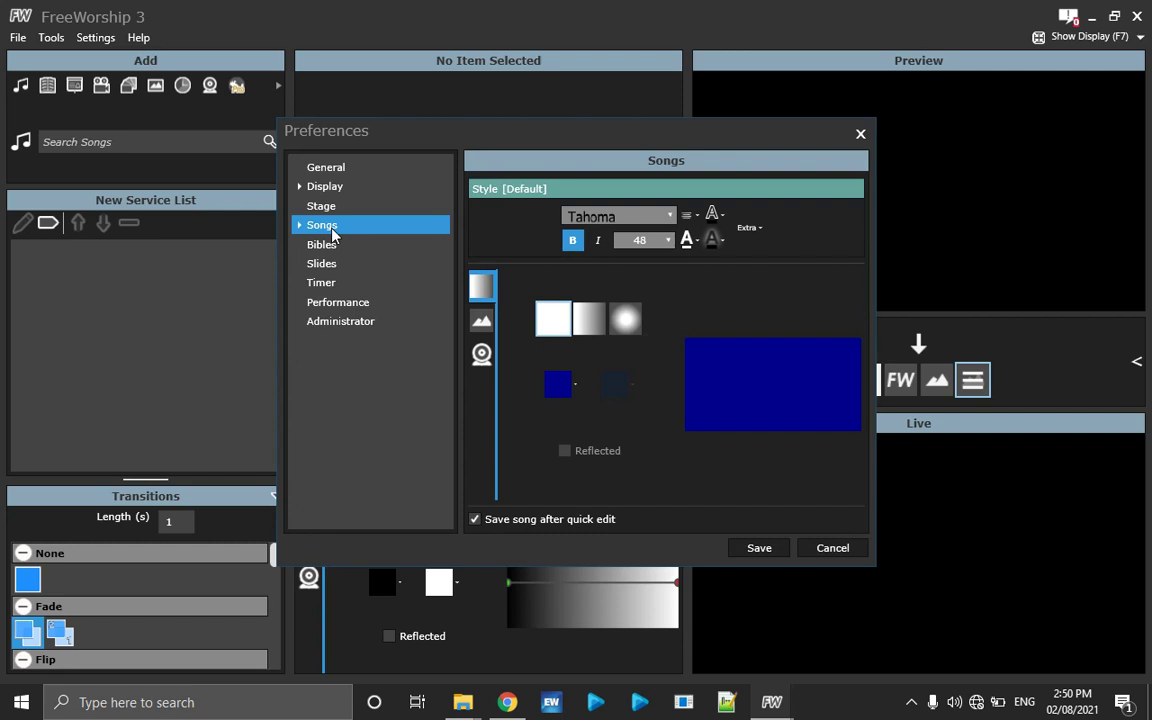
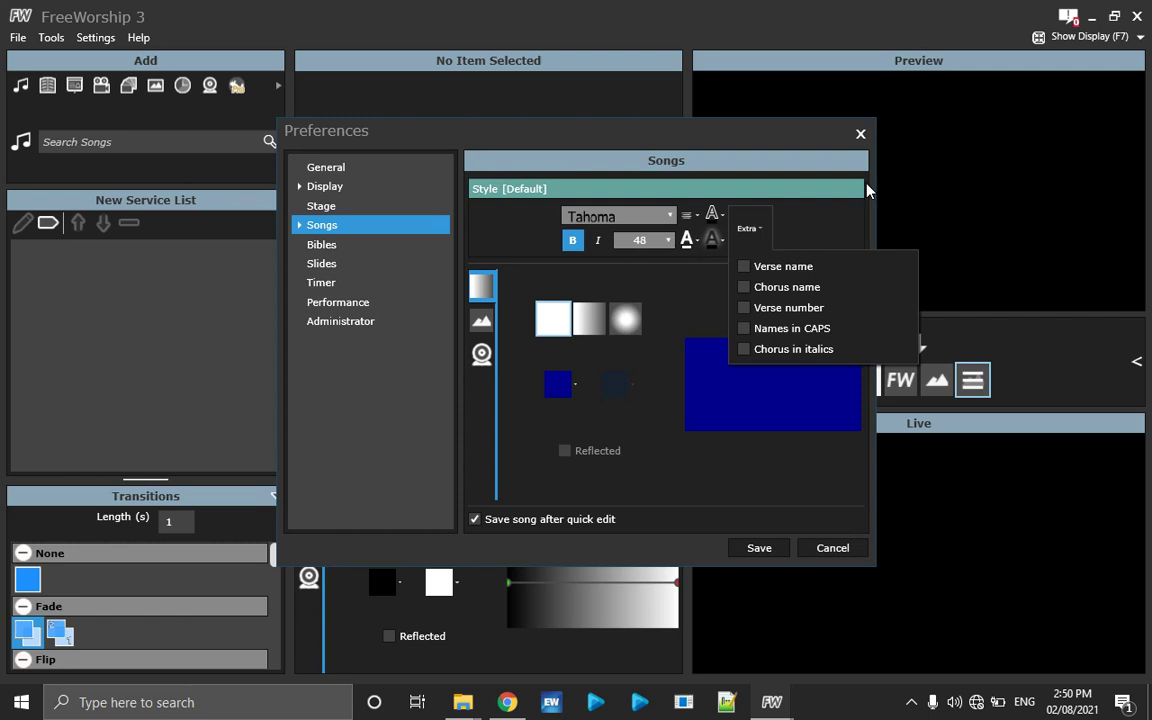
pyautogui.click(814, 215)
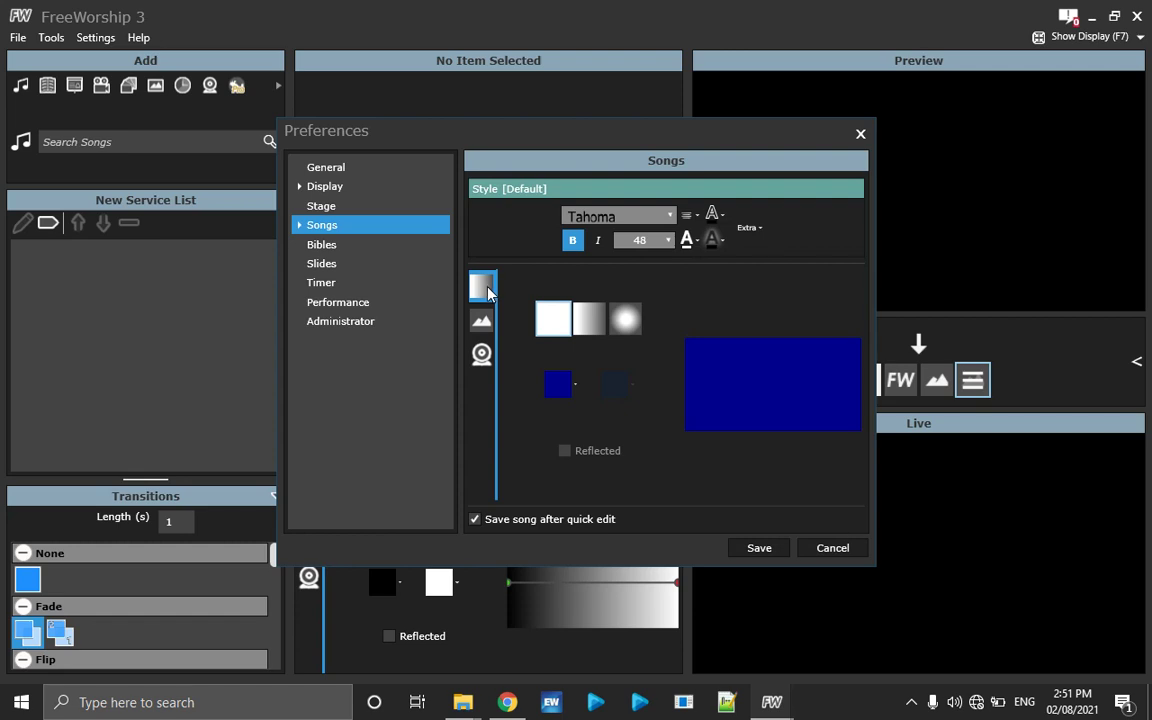
# Step: Give the default song style a slanted linear gradient background running from yellow-green to red #FF0000
pyautogui.click(591, 326)
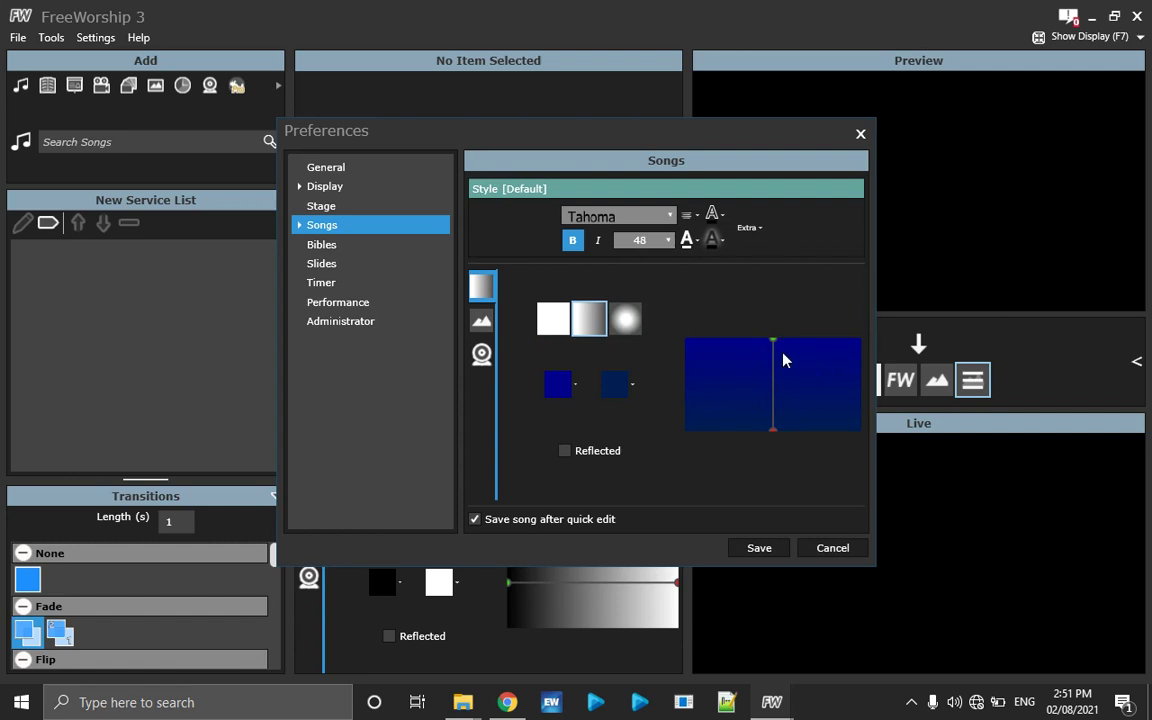
pyautogui.moveTo(772, 342); pyautogui.dragTo(736, 380)
pyautogui.moveTo(772, 432); pyautogui.dragTo(825, 359)
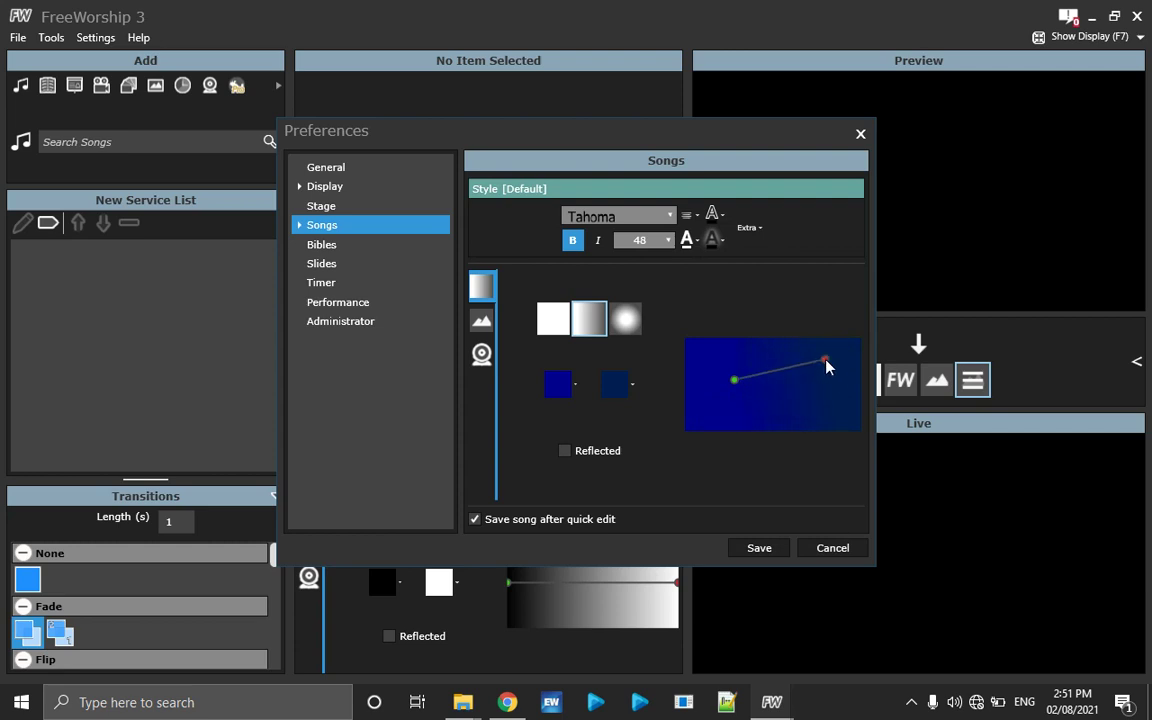
pyautogui.click(576, 387)
pyautogui.click(612, 466)
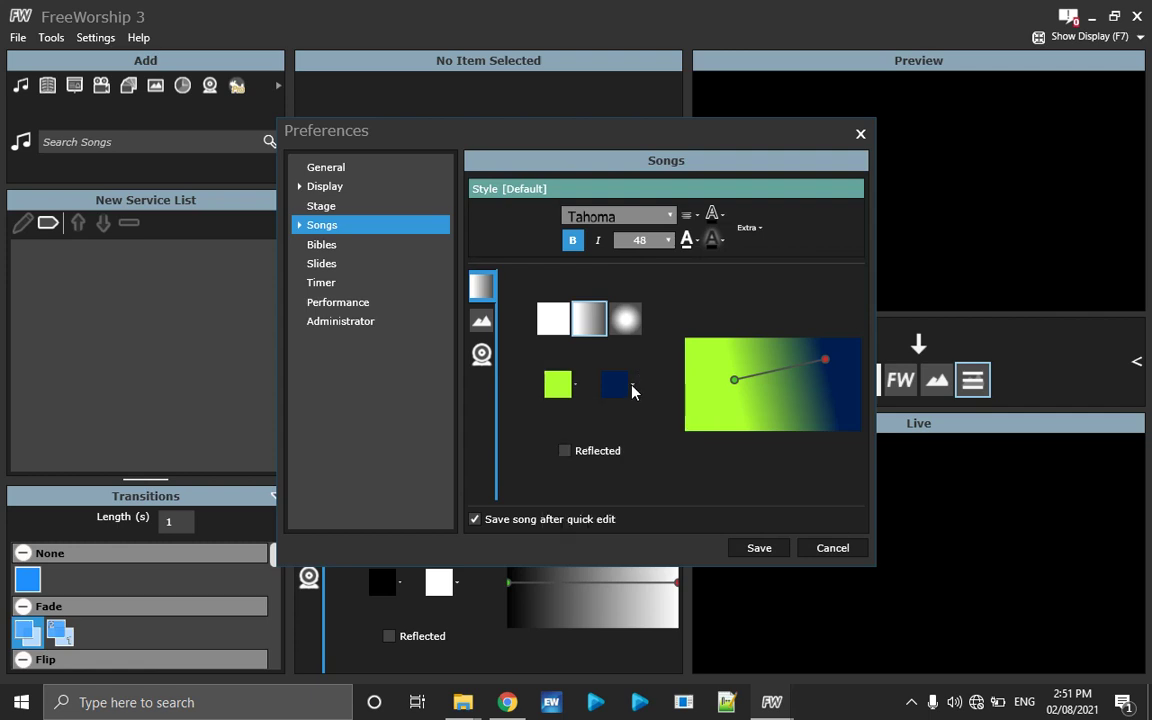
pyautogui.click(633, 387)
pyautogui.click(624, 468)
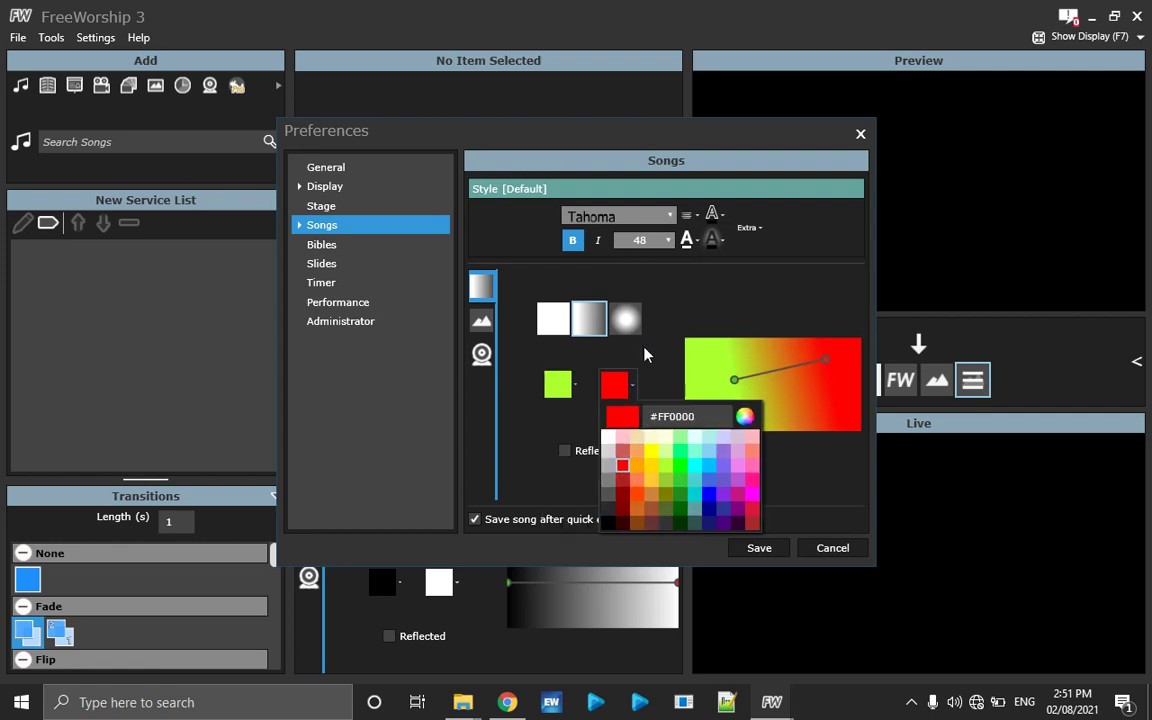
# Step: Set the default song background to a solid dark blue fill, #00008B
pyautogui.click(552, 319)
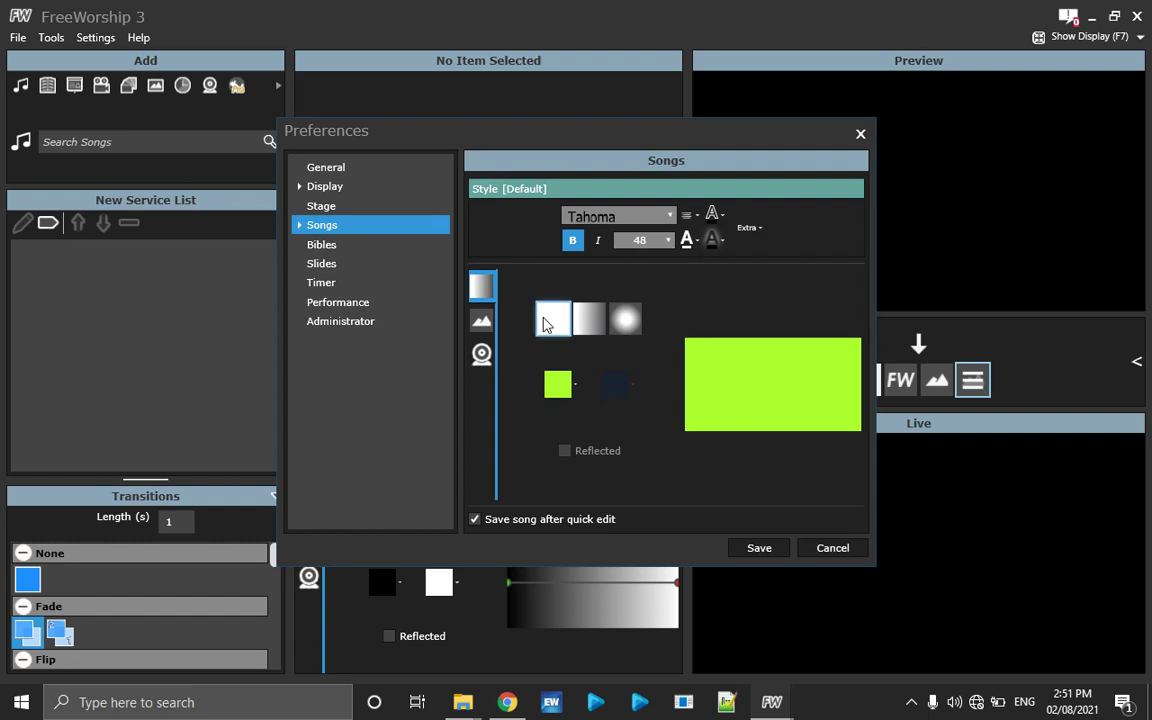
pyautogui.click(576, 385)
pyautogui.click(652, 508)
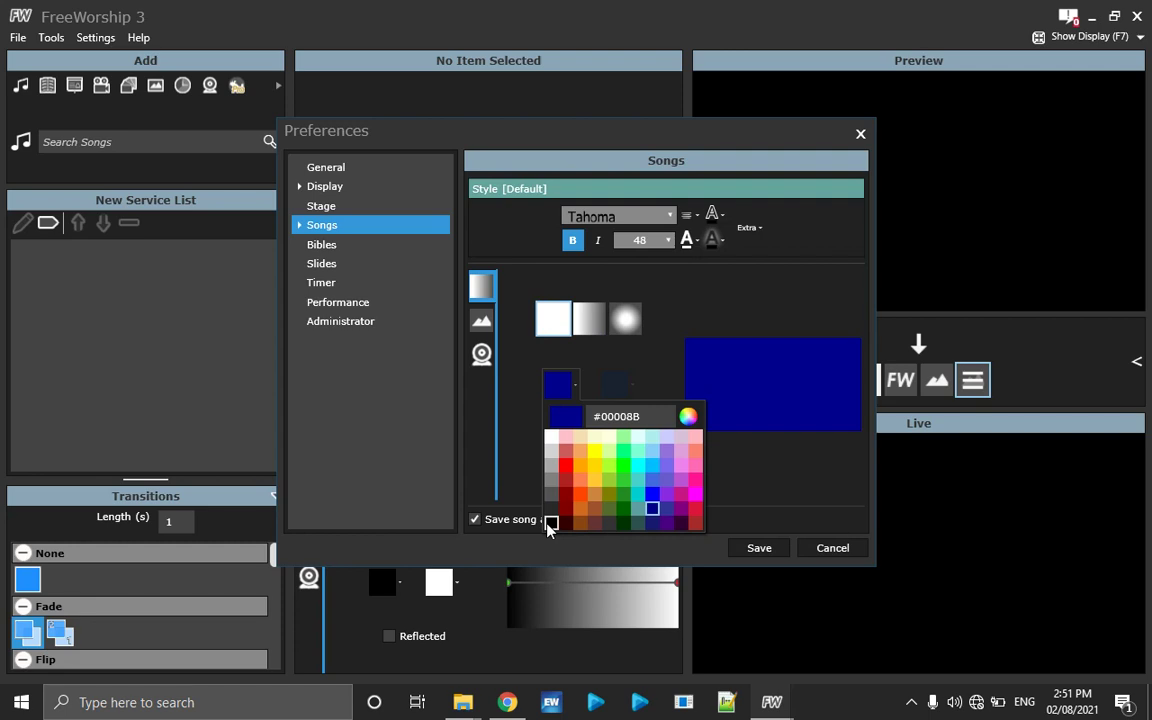
pyautogui.click(633, 358)
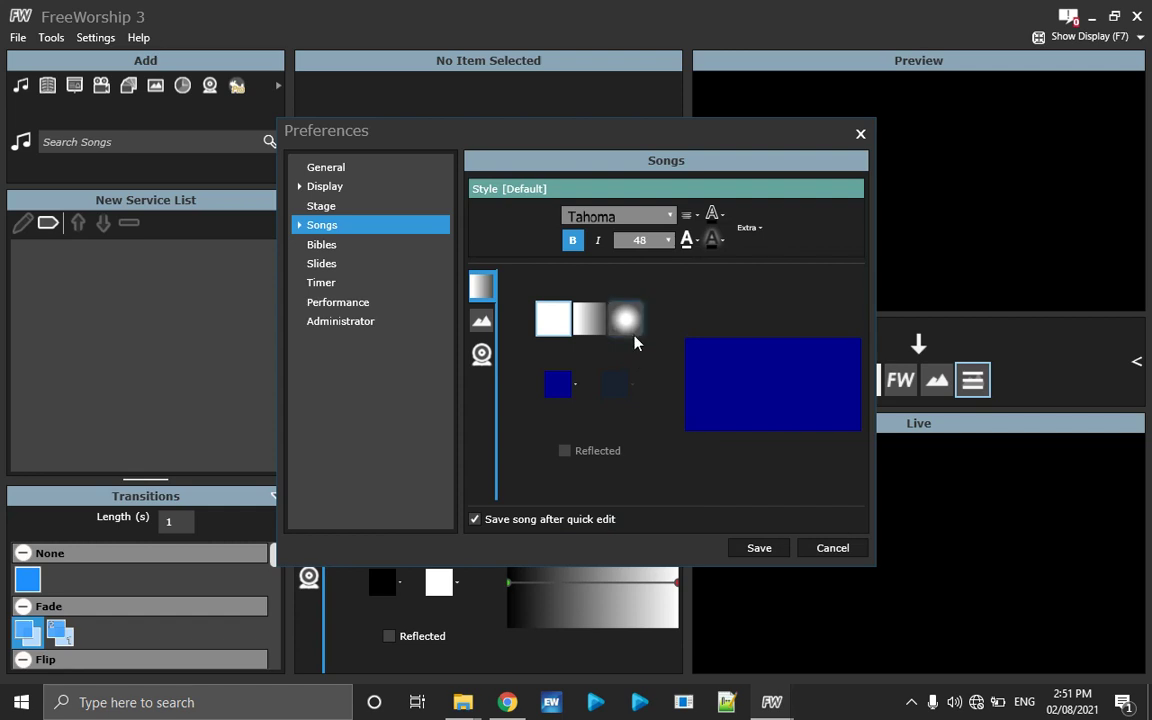
# Step: Try the radial gradient for the song background, look at the image and webcam sources, and return to the solid fill
pyautogui.click(628, 322)
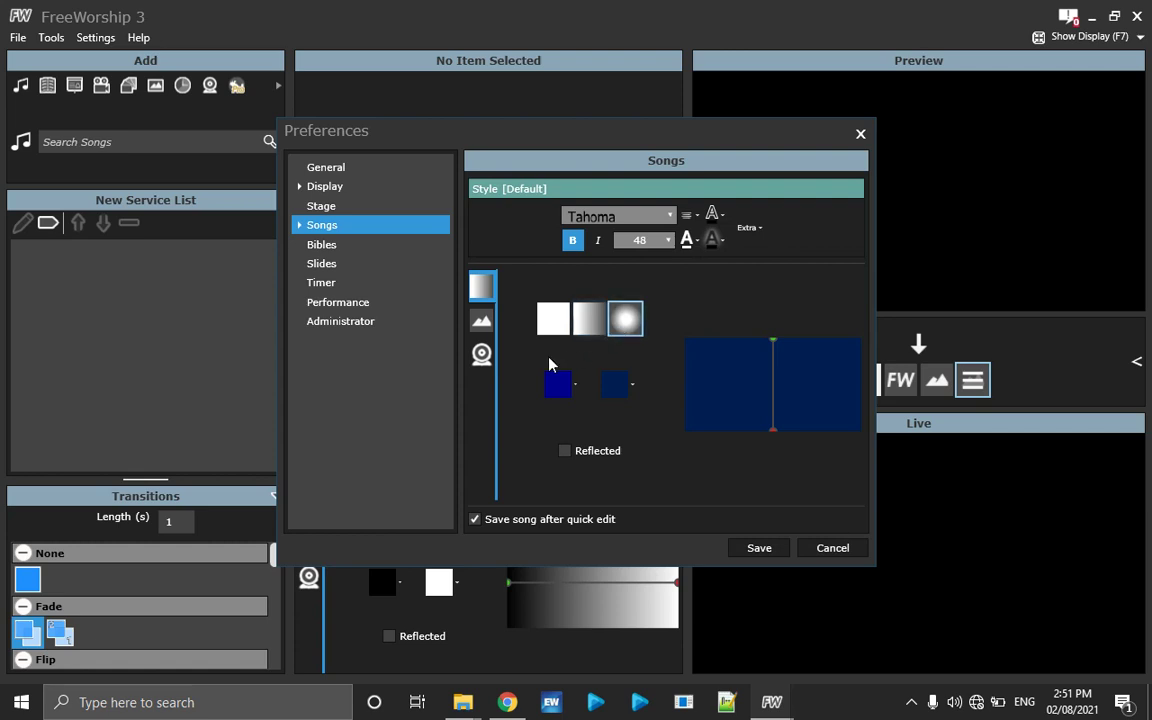
pyautogui.click(483, 322)
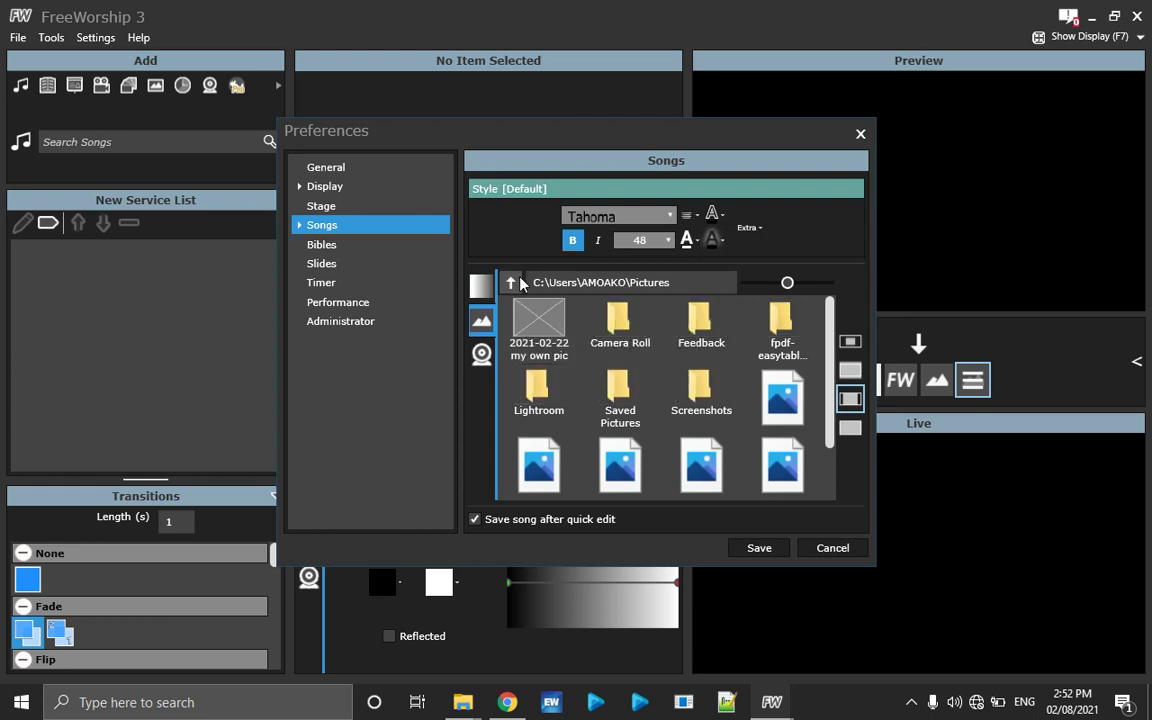
pyautogui.click(483, 356)
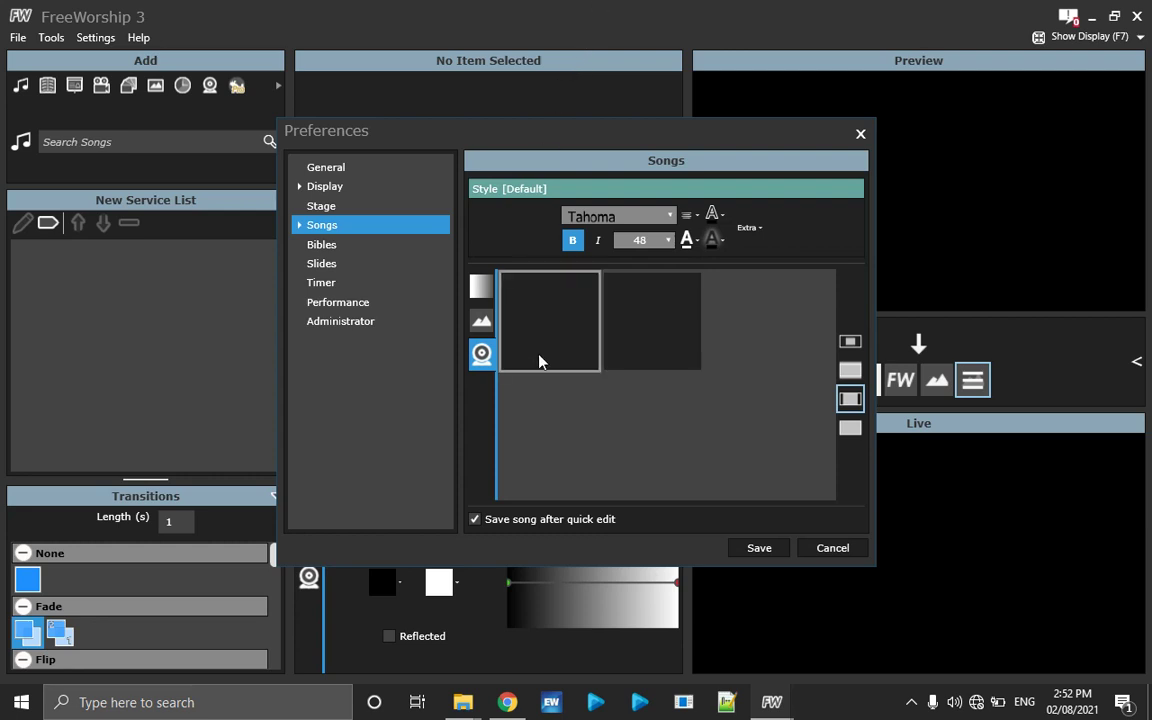
pyautogui.click(480, 289)
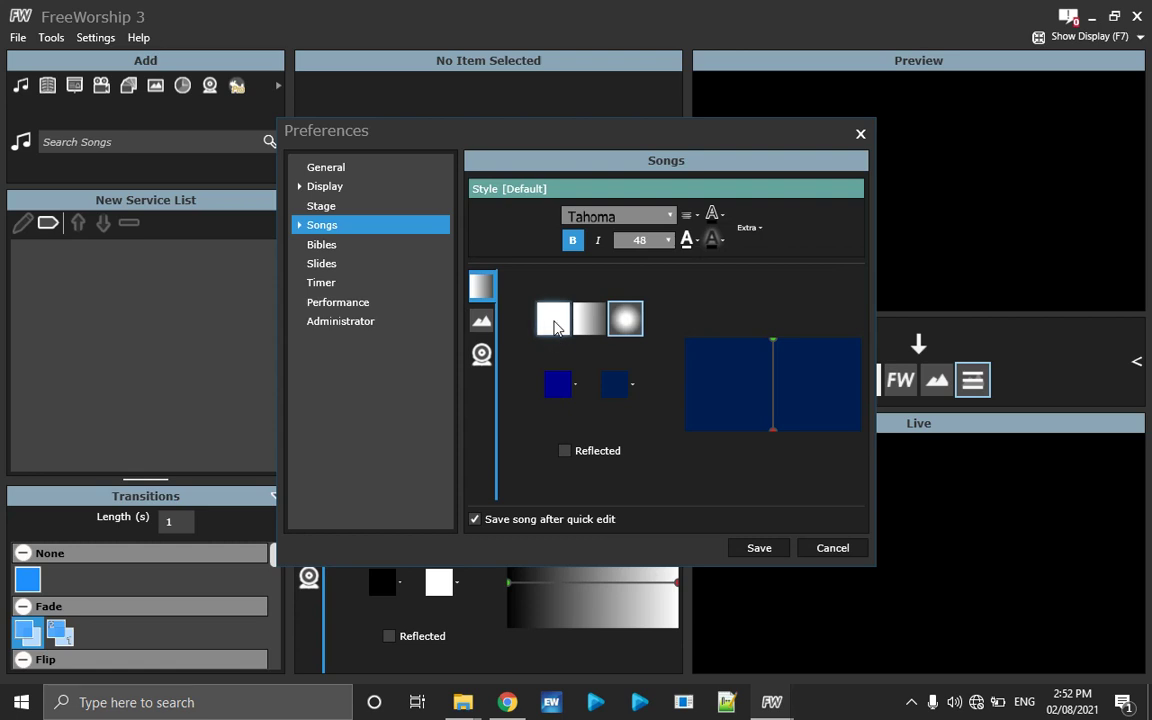
pyautogui.click(555, 320)
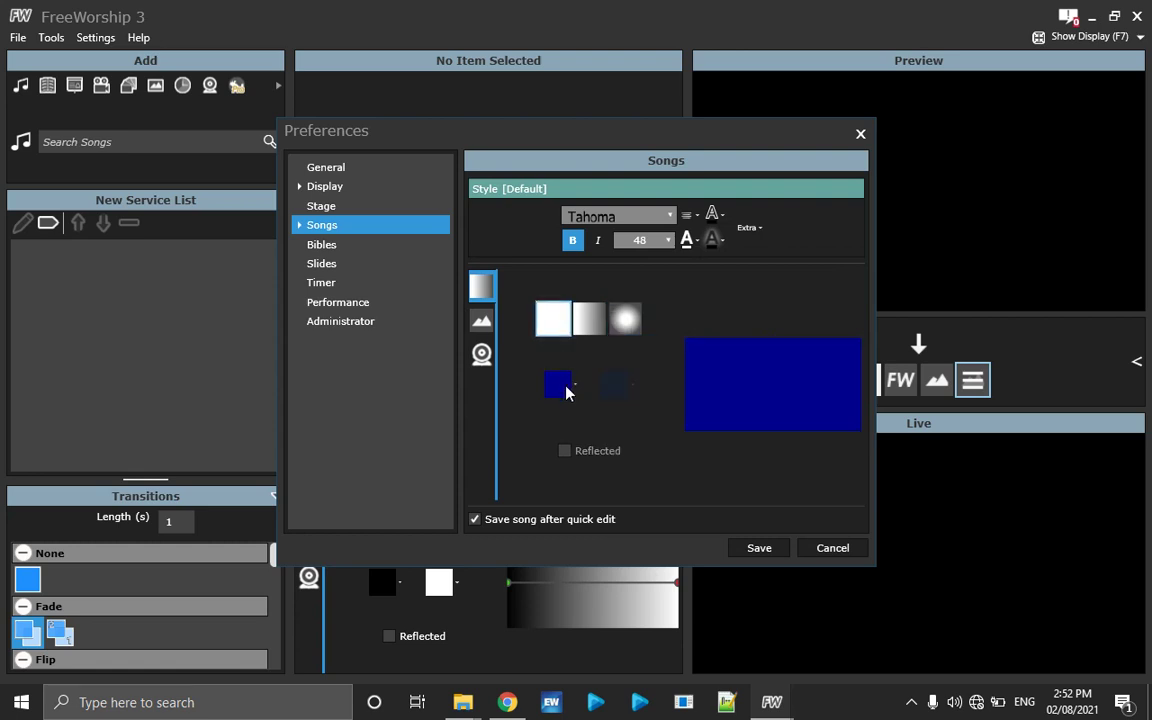
# Step: Examine the extra style options in the Bibles preferences, including the Bible versions available for use
pyautogui.click(340, 247)
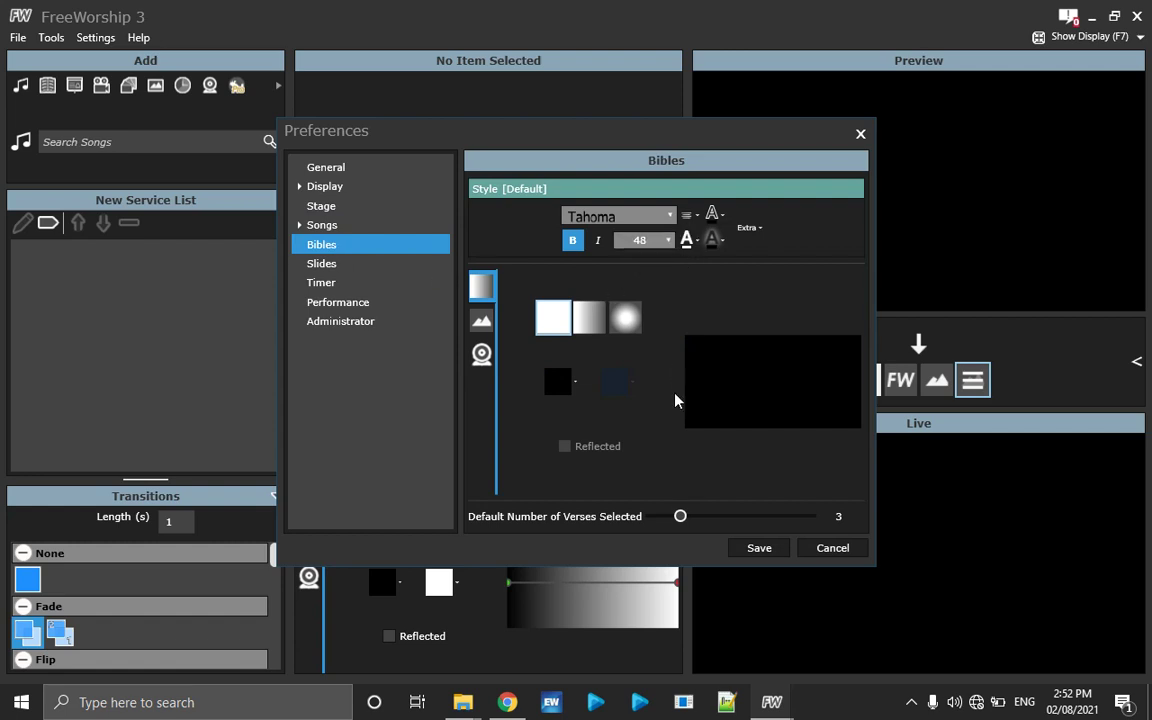
pyautogui.click(760, 231)
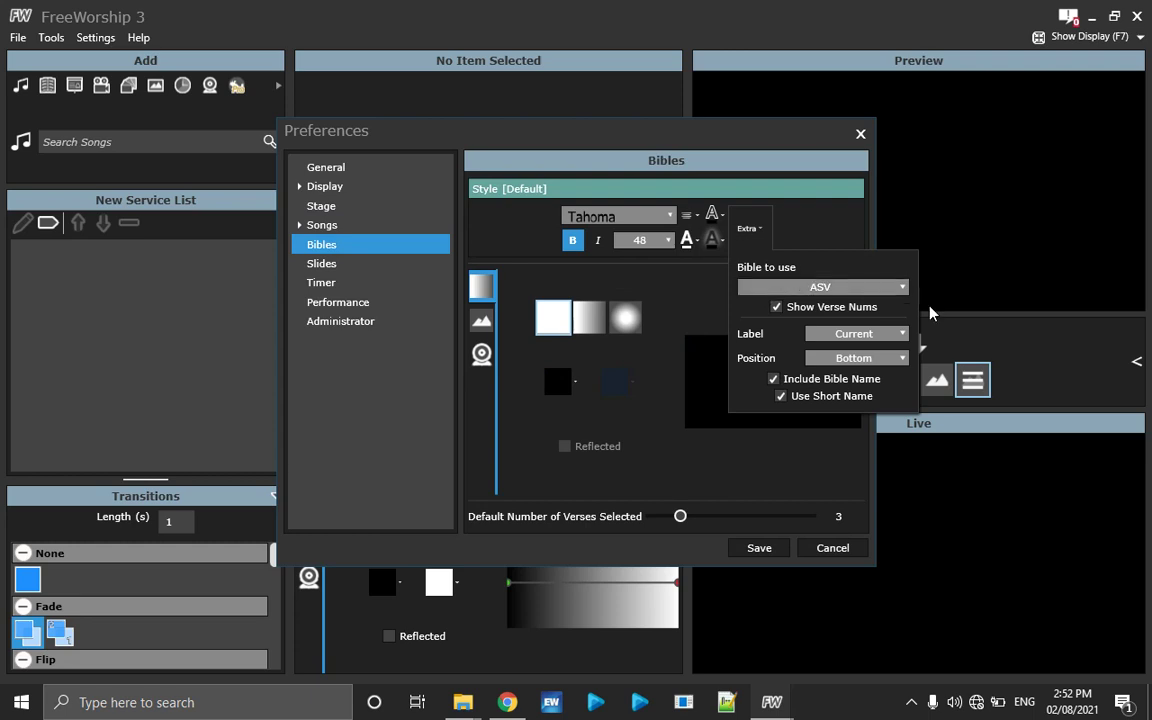
pyautogui.click(885, 290)
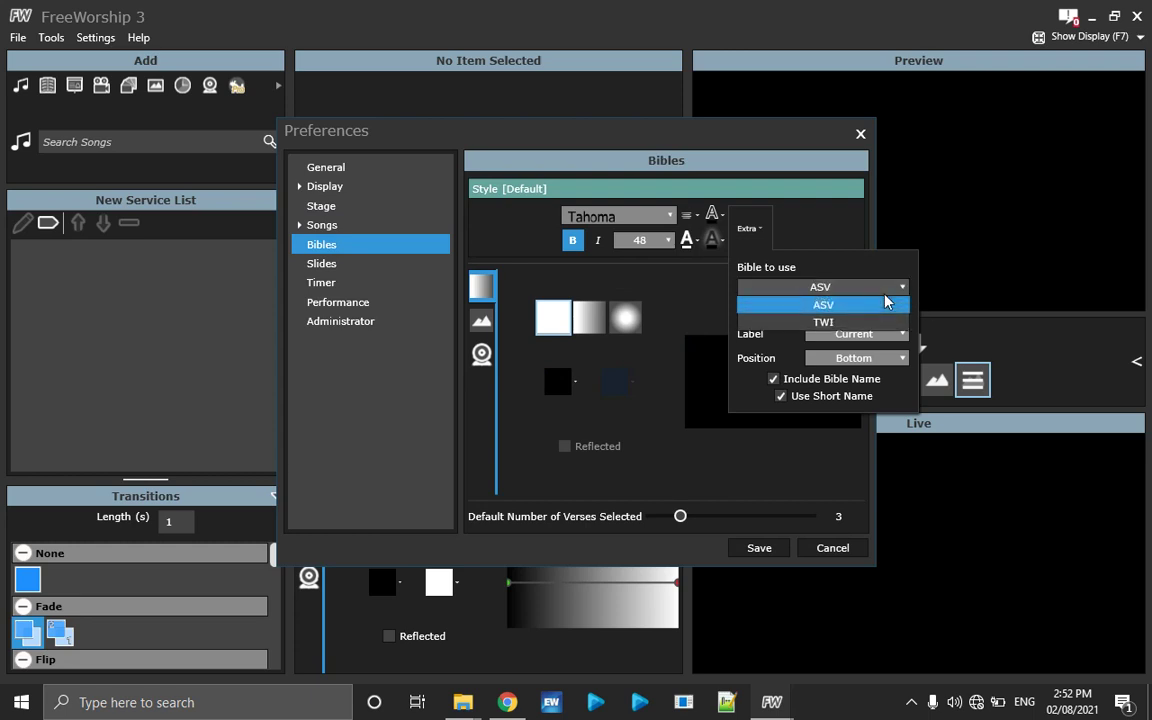
pyautogui.click(867, 268)
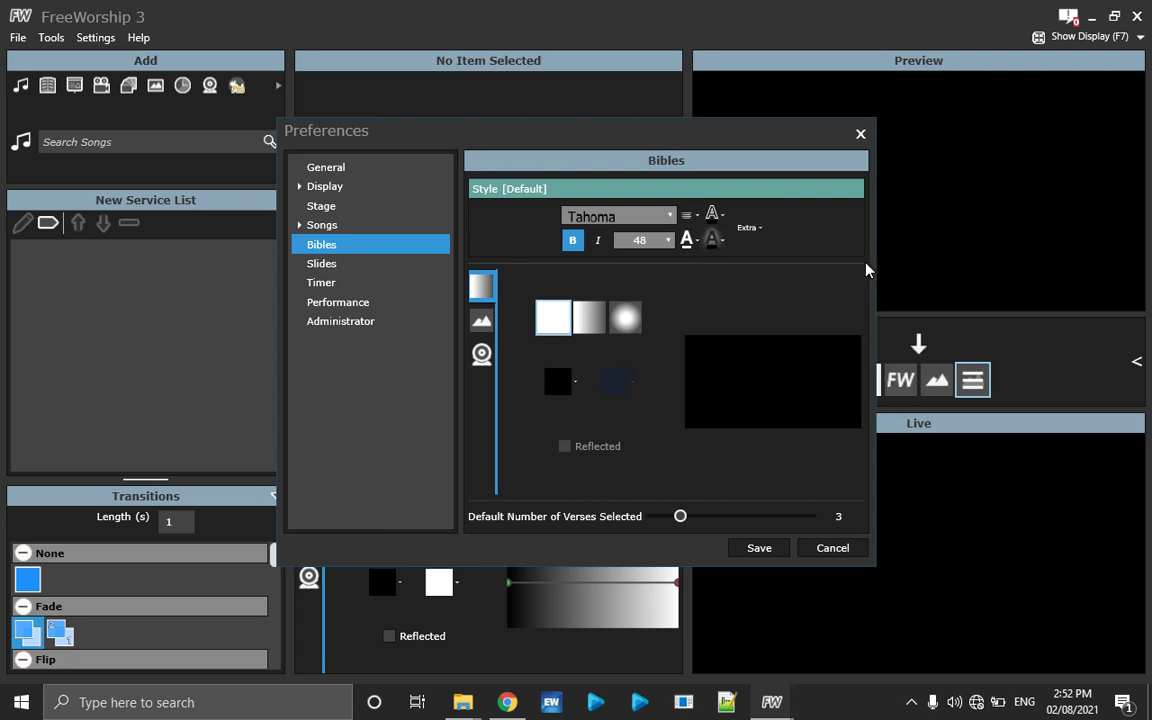
pyautogui.click(764, 226)
pyautogui.click(836, 289)
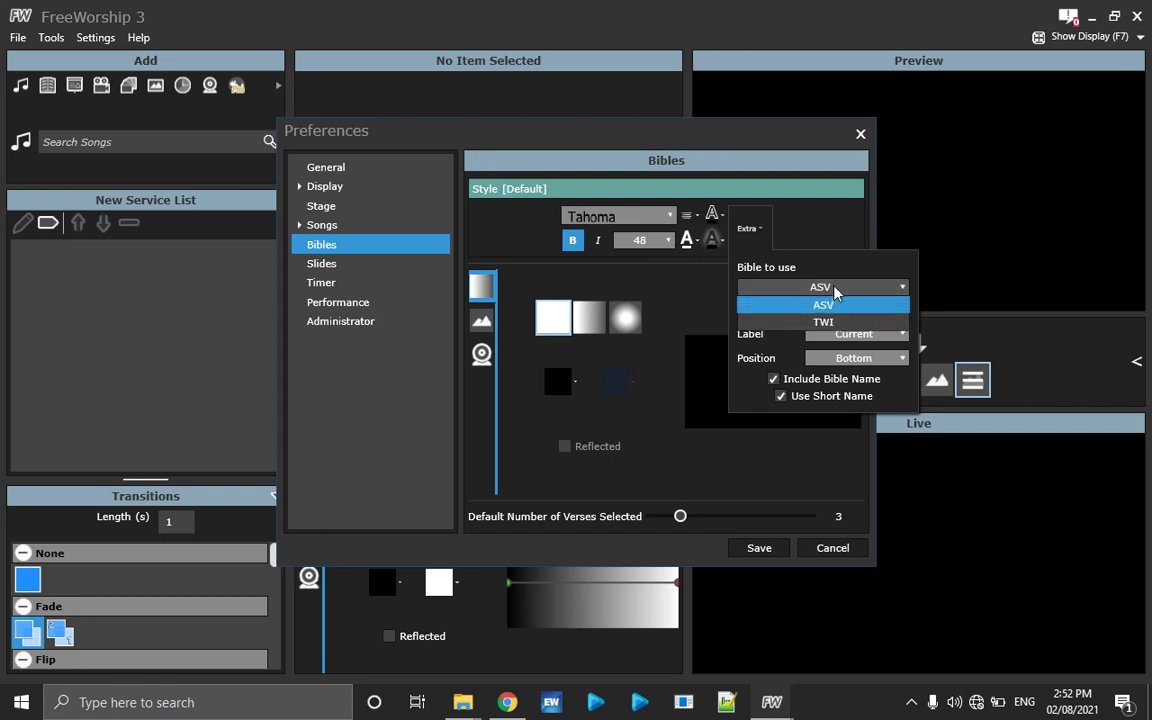
pyautogui.click(835, 231)
pyautogui.click(748, 227)
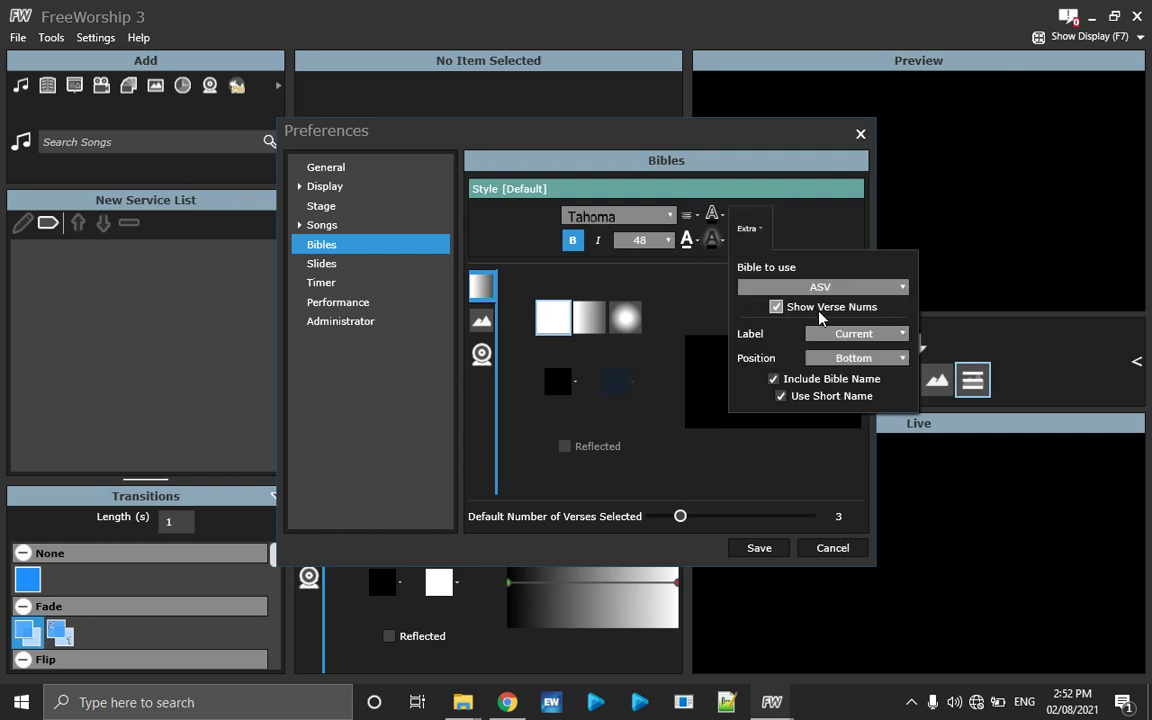
# Step: Examine the verse label and label position choices in the Bibles style's extra options
pyautogui.click(866, 334)
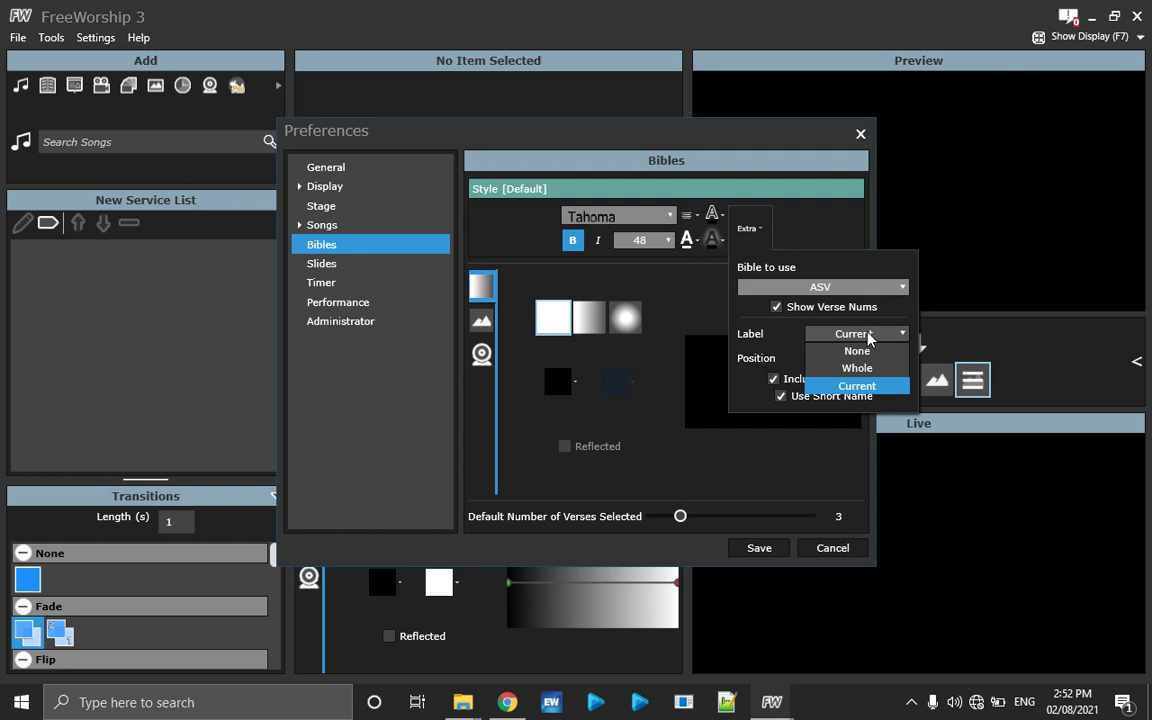
pyautogui.click(867, 334)
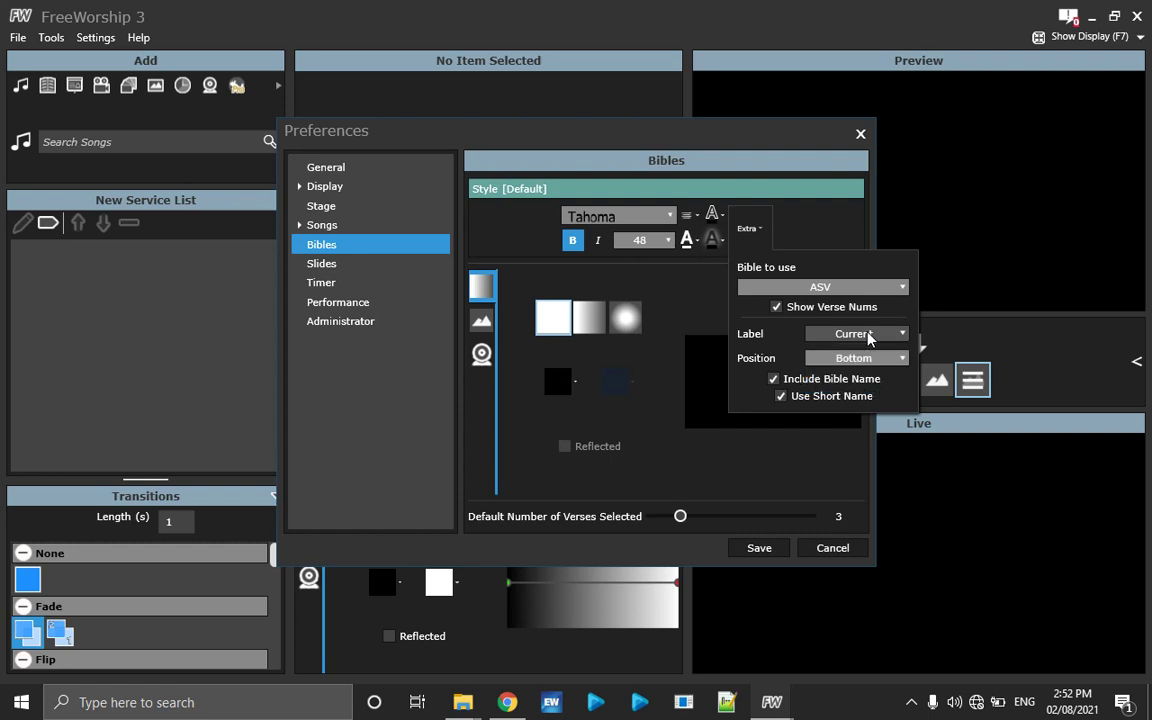
pyautogui.click(868, 360)
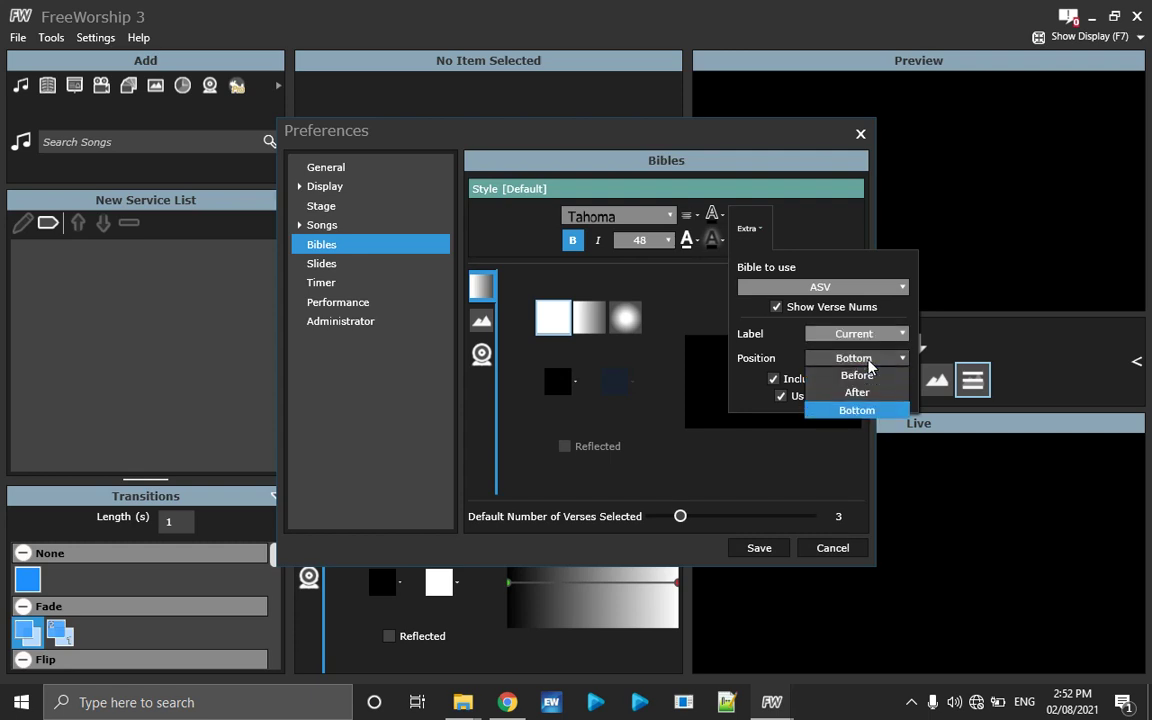
pyautogui.click(700, 312)
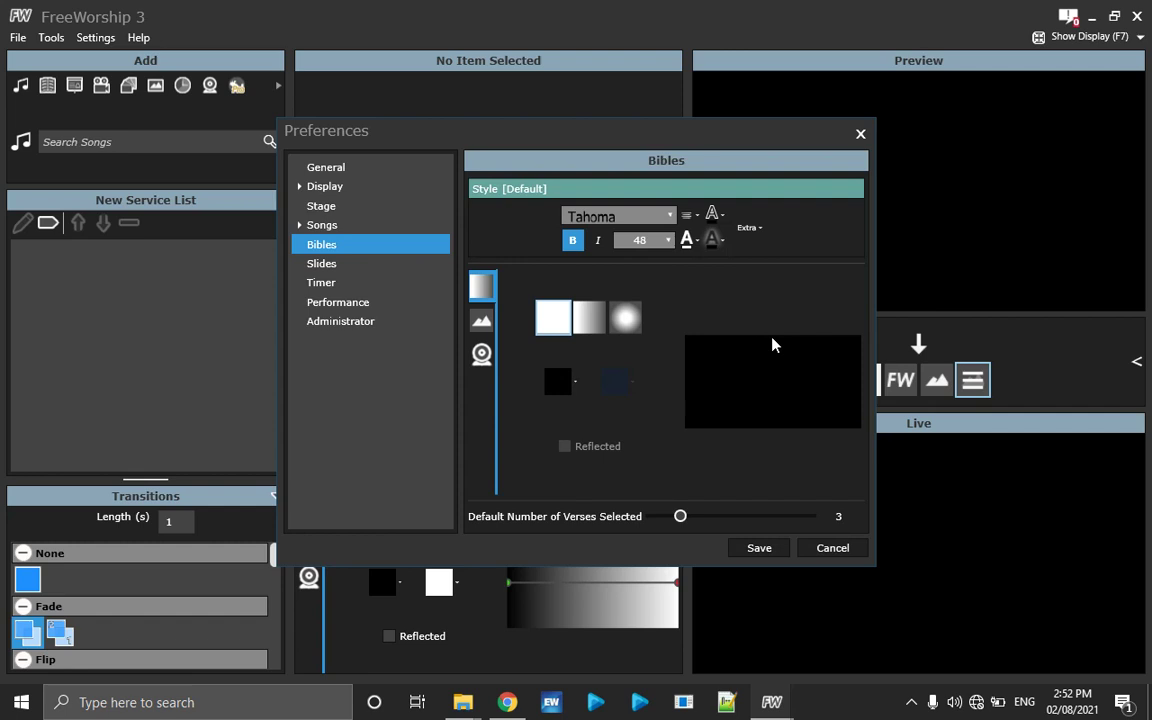
pyautogui.click(753, 230)
pyautogui.click(669, 316)
# Step: Look through the Timer, Performance, Administrator, Songs, Bibles and Slides preferences, and close the preferences
pyautogui.click(322, 283)
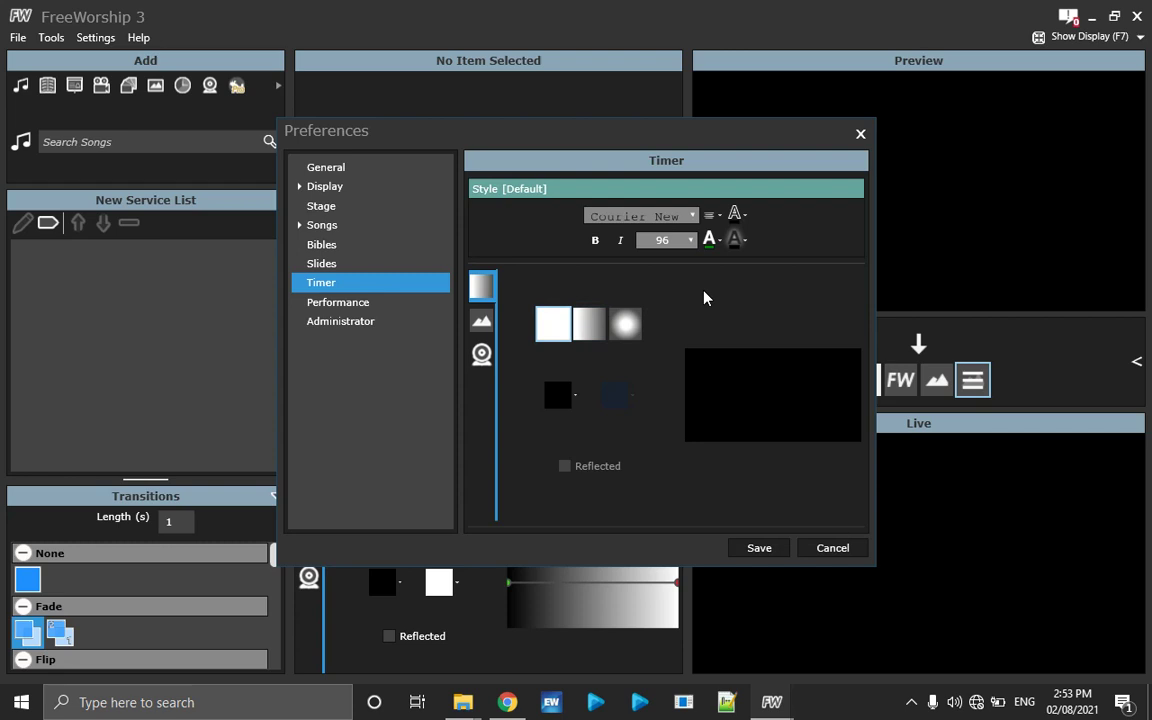
pyautogui.click(353, 303)
pyautogui.click(352, 320)
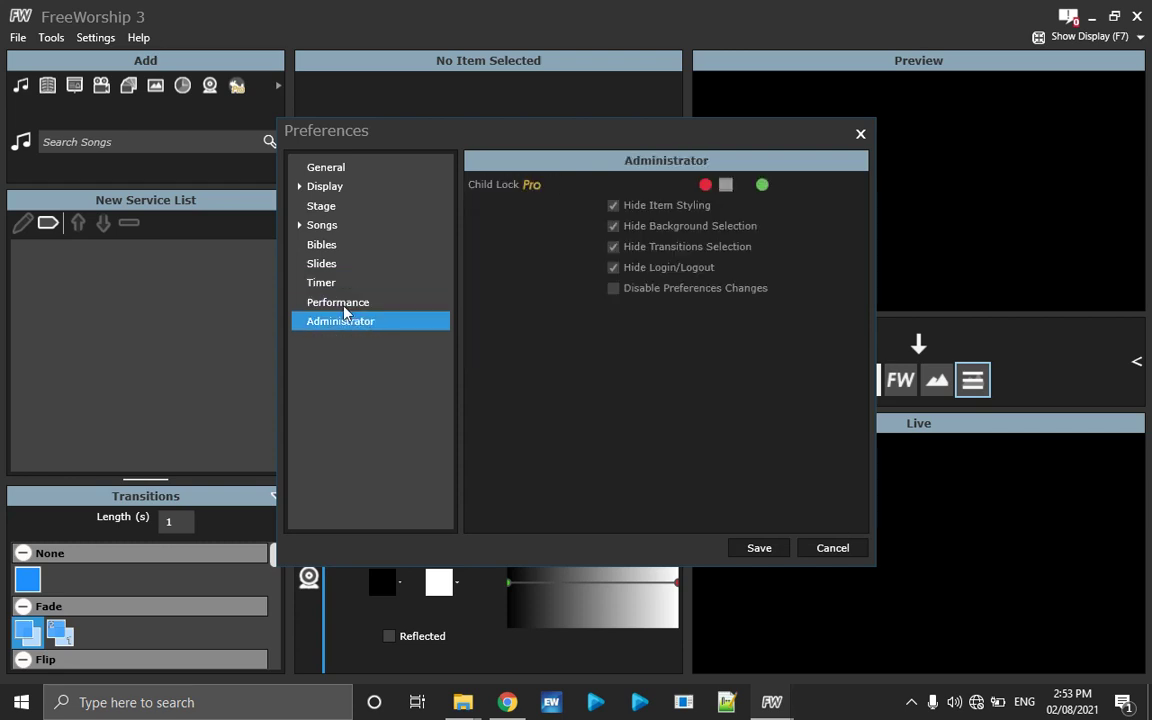
pyautogui.click(326, 229)
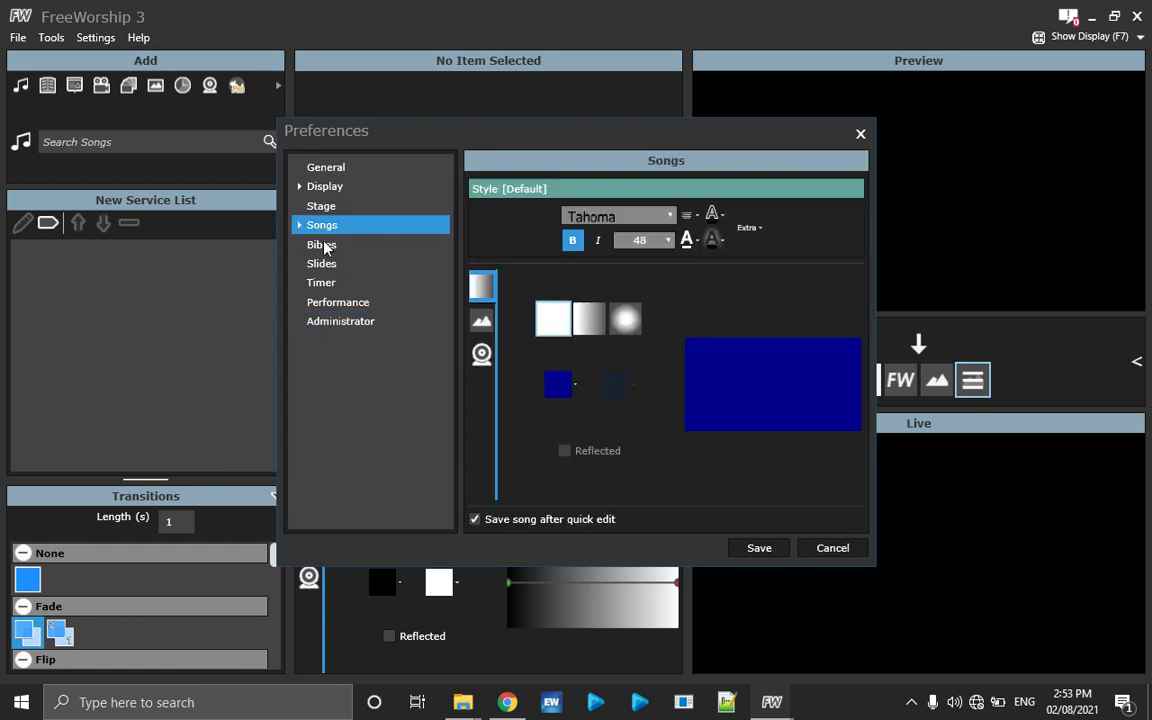
pyautogui.click(323, 245)
pyautogui.click(324, 268)
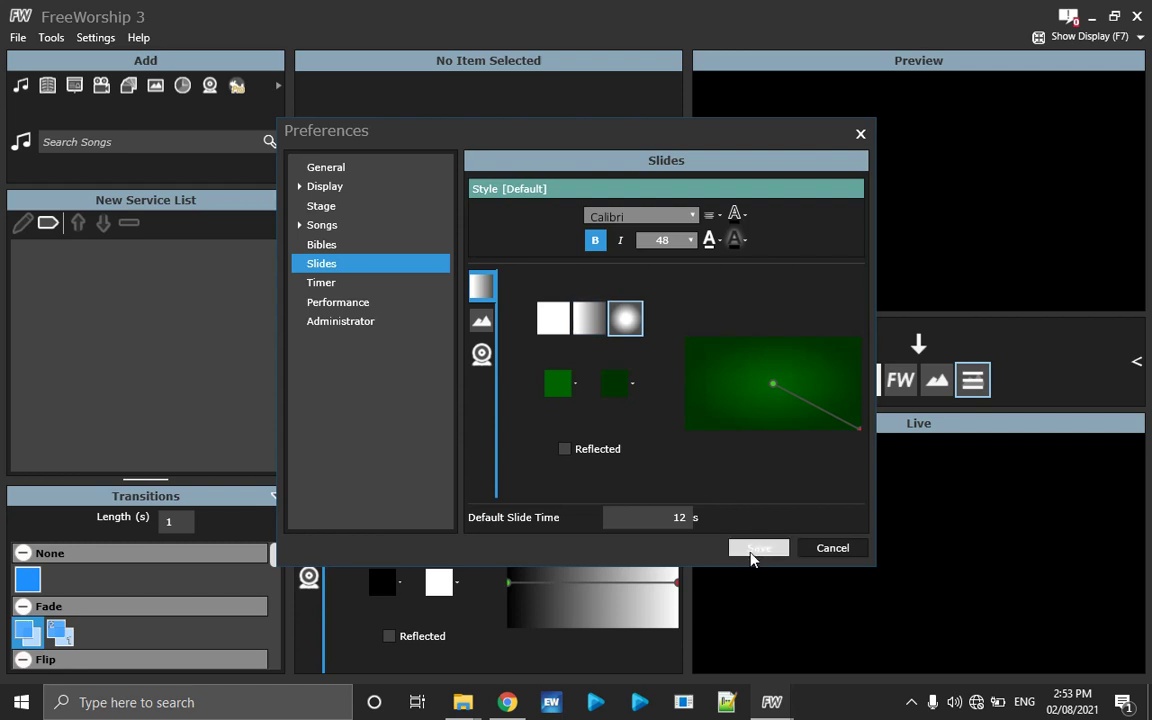
pyautogui.click(818, 549)
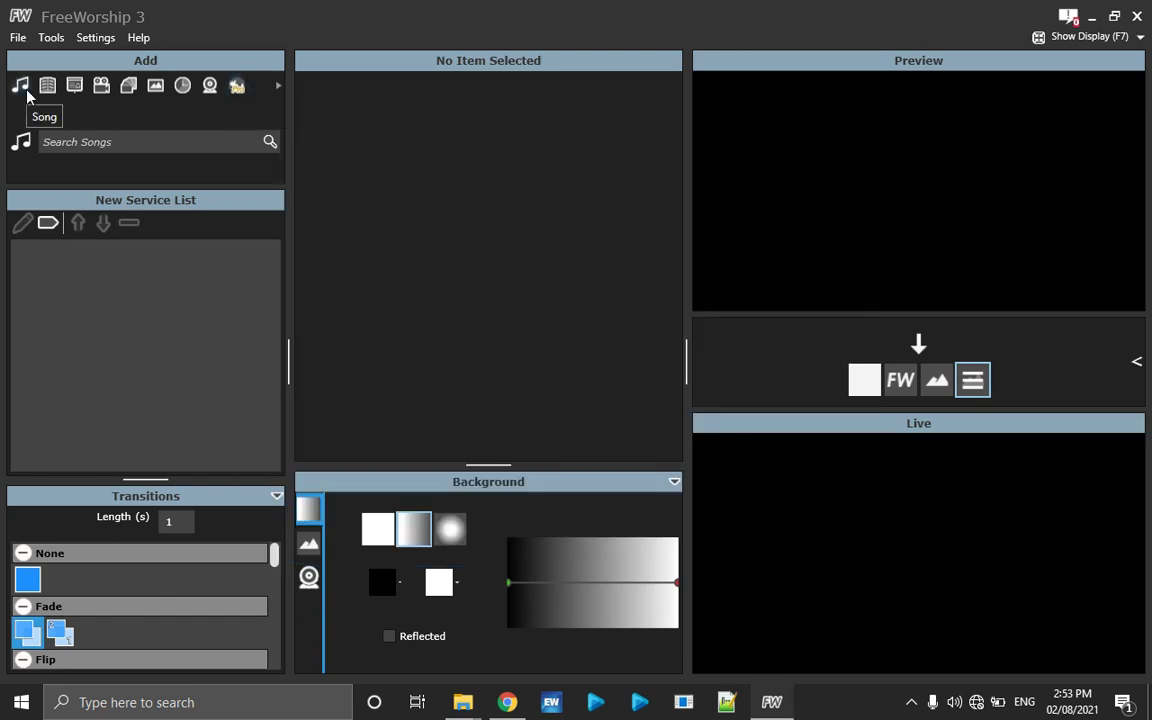
# Step: Search the songs for "sdah" and add SDAH 312 Near The Cross to the service list
pyautogui.click(50, 142)
pyautogui.write('sdah')
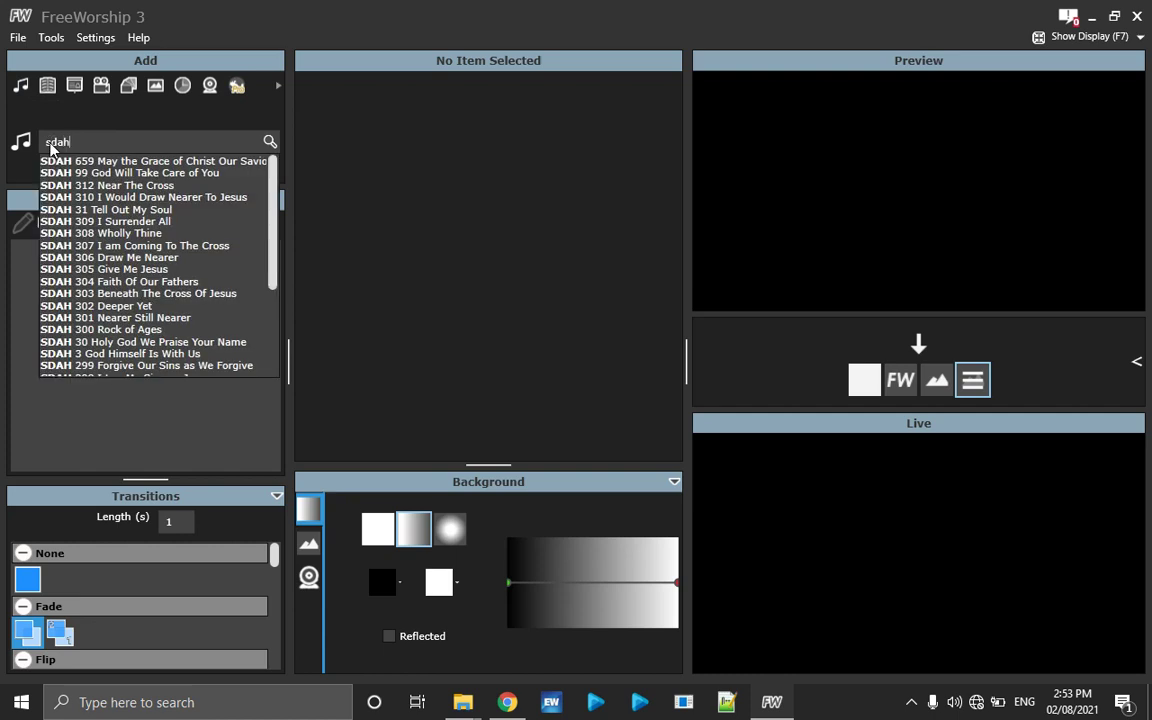
pyautogui.click(81, 187)
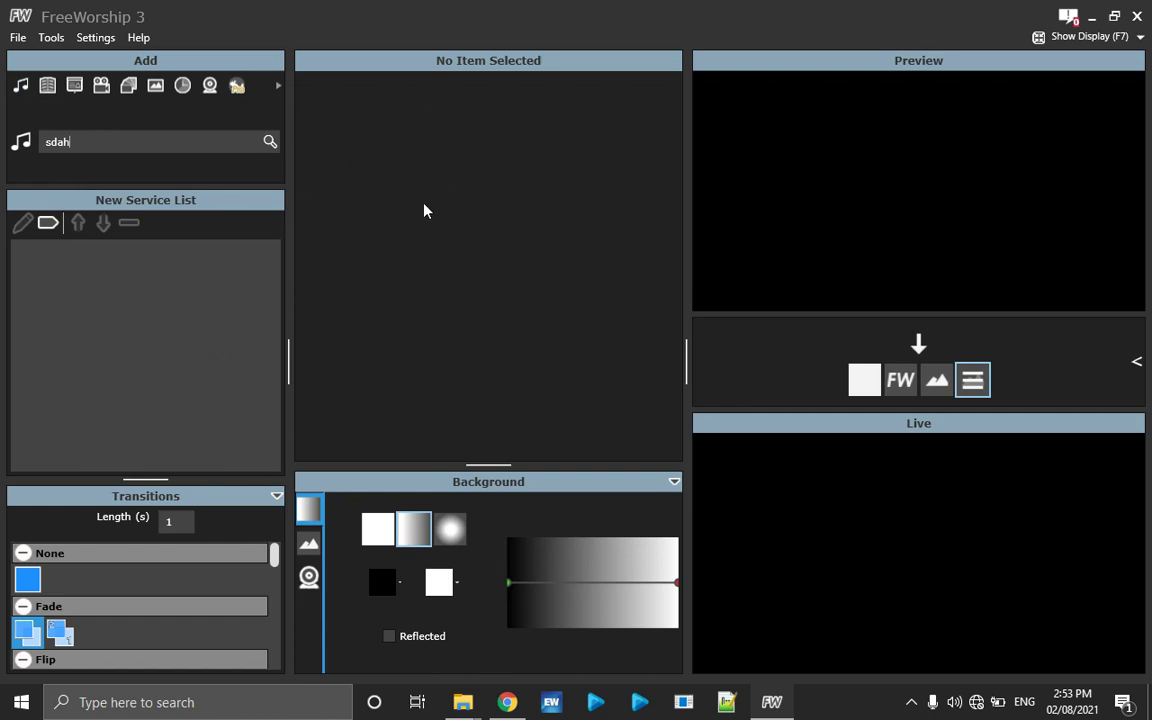
pyautogui.press('Return')
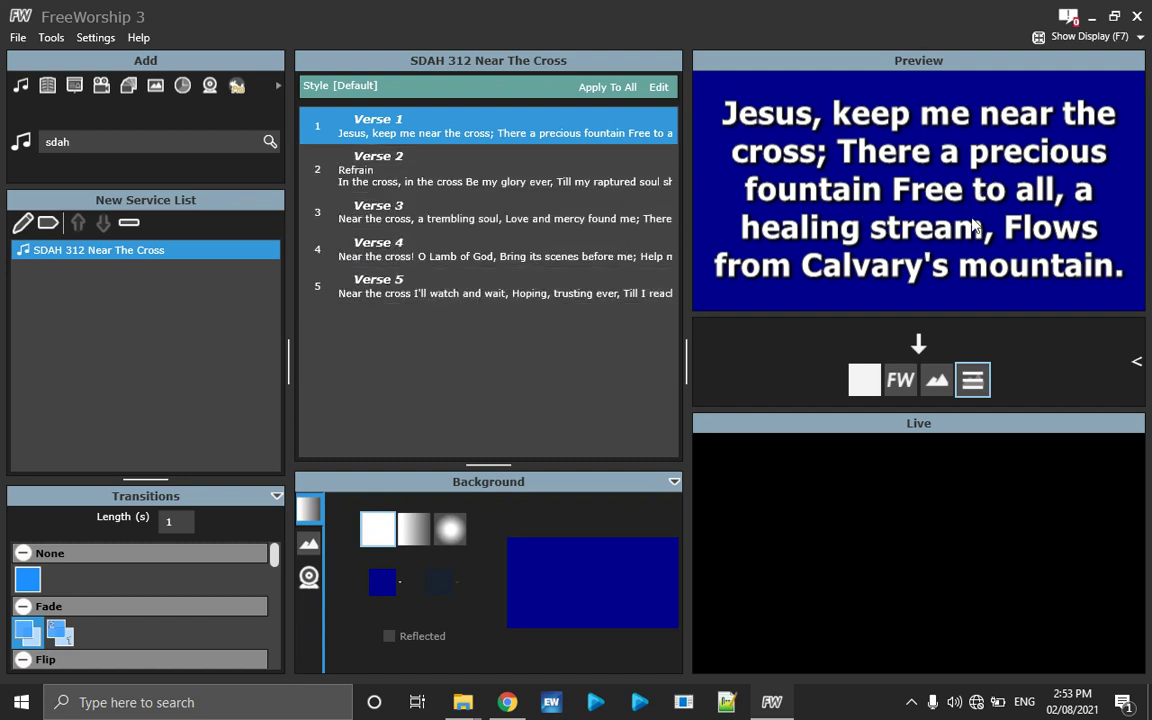
# Step: Show the song's Verse 1 live, advance to the refrain in Verse 2, and send Verse 1 live again
pyautogui.click(920, 346)
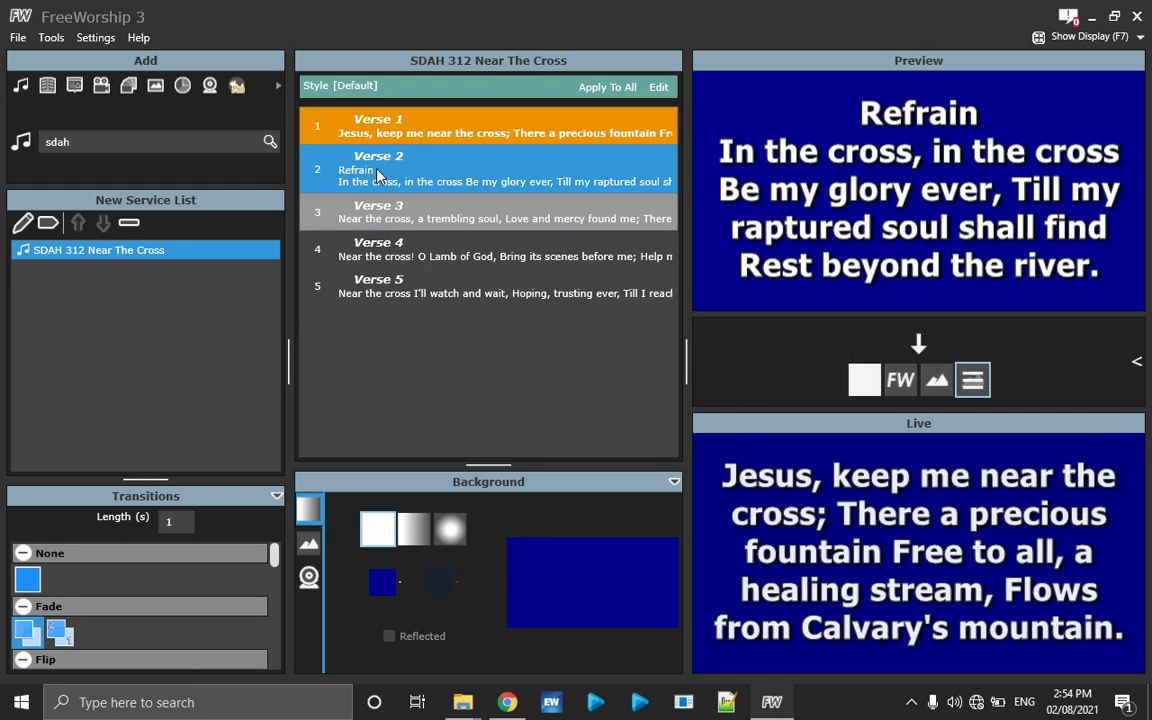
pyautogui.hotkey('ctrl', 'Down')
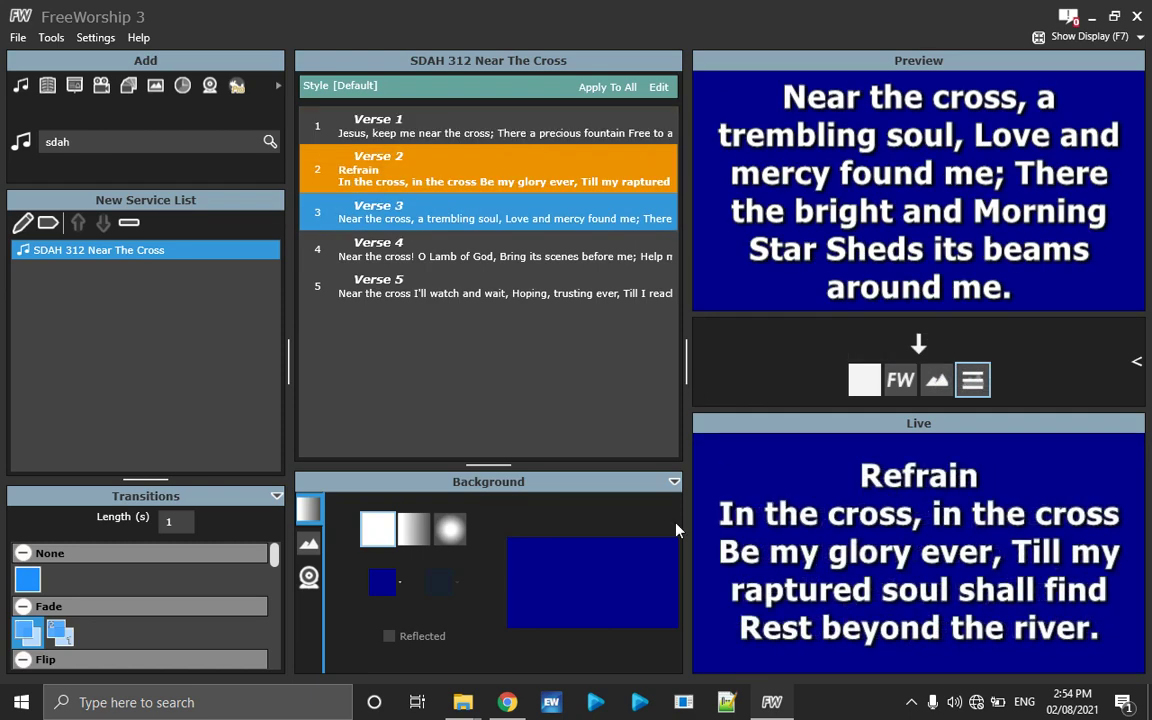
pyautogui.click(390, 119)
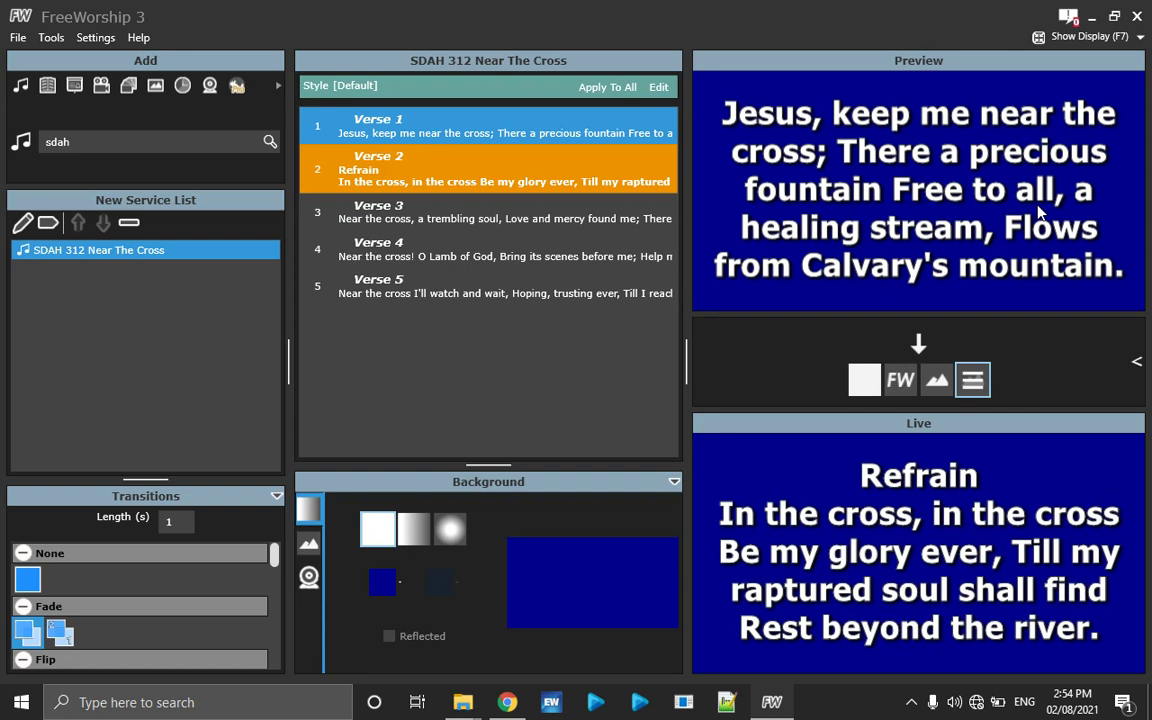
pyautogui.click(939, 343)
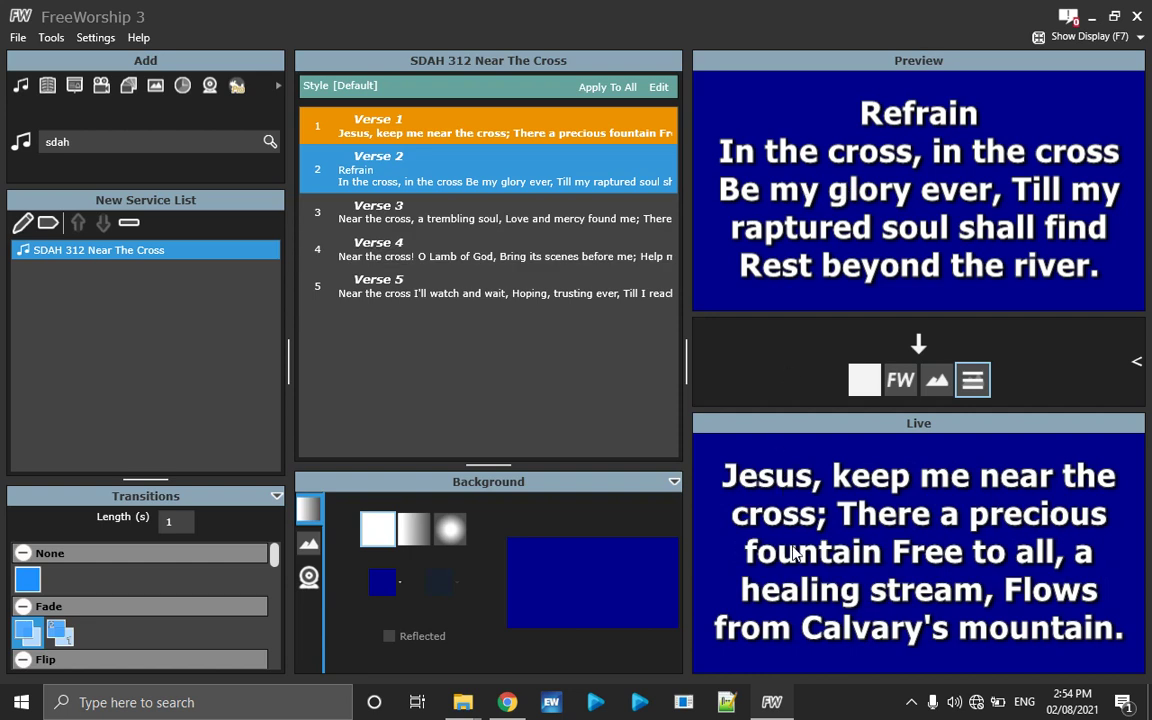
# Step: Clear the song search text, and look at the Bible passage entry before returning to the song search
pyautogui.click(89, 147)
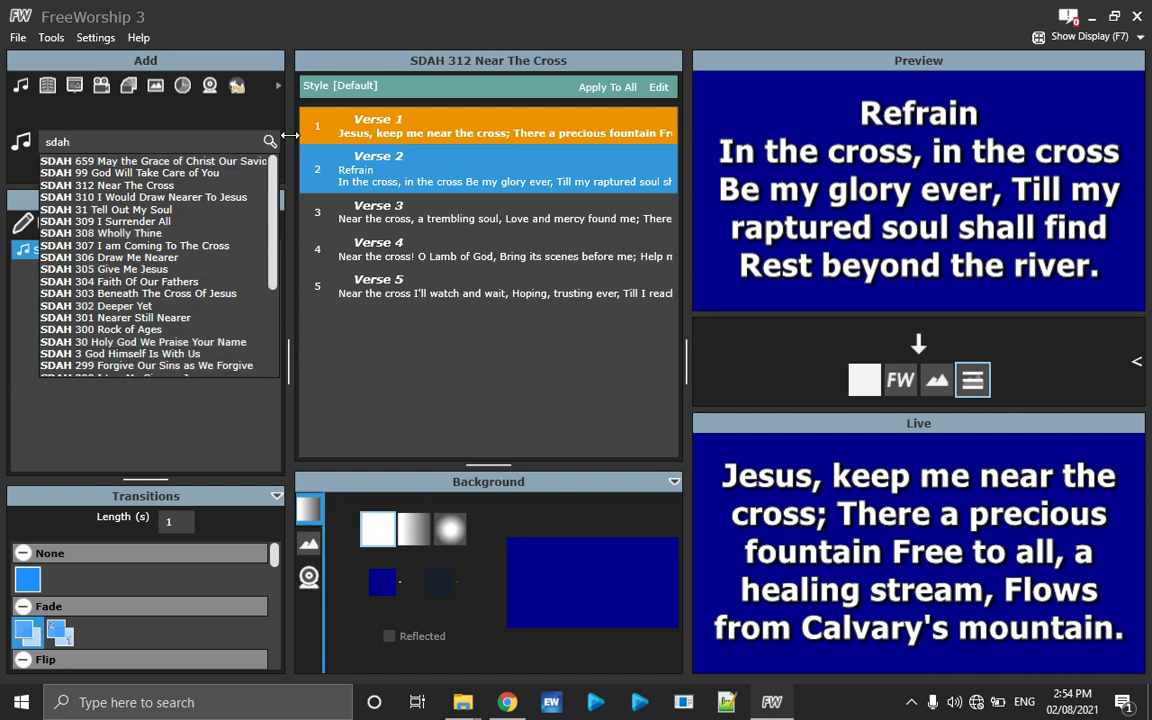
pyautogui.press('BackSpace')
pyautogui.press('BackSpace')
pyautogui.press('BackSpace')
pyautogui.press('BackSpace')
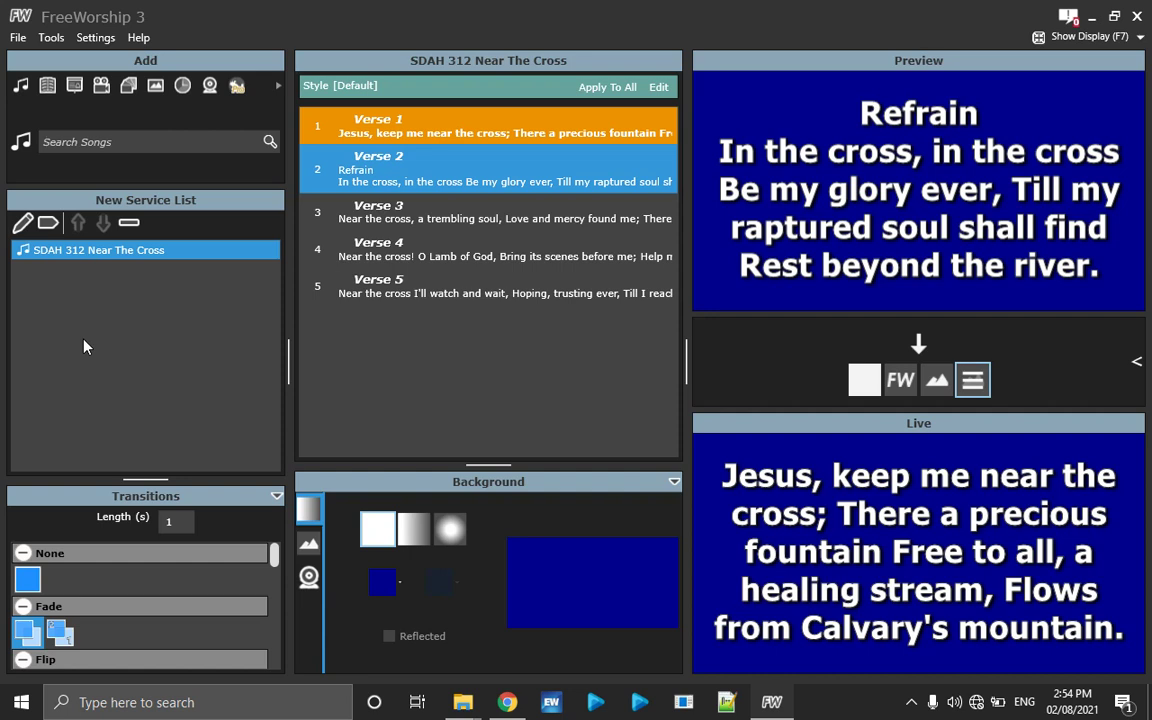
pyautogui.click(47, 87)
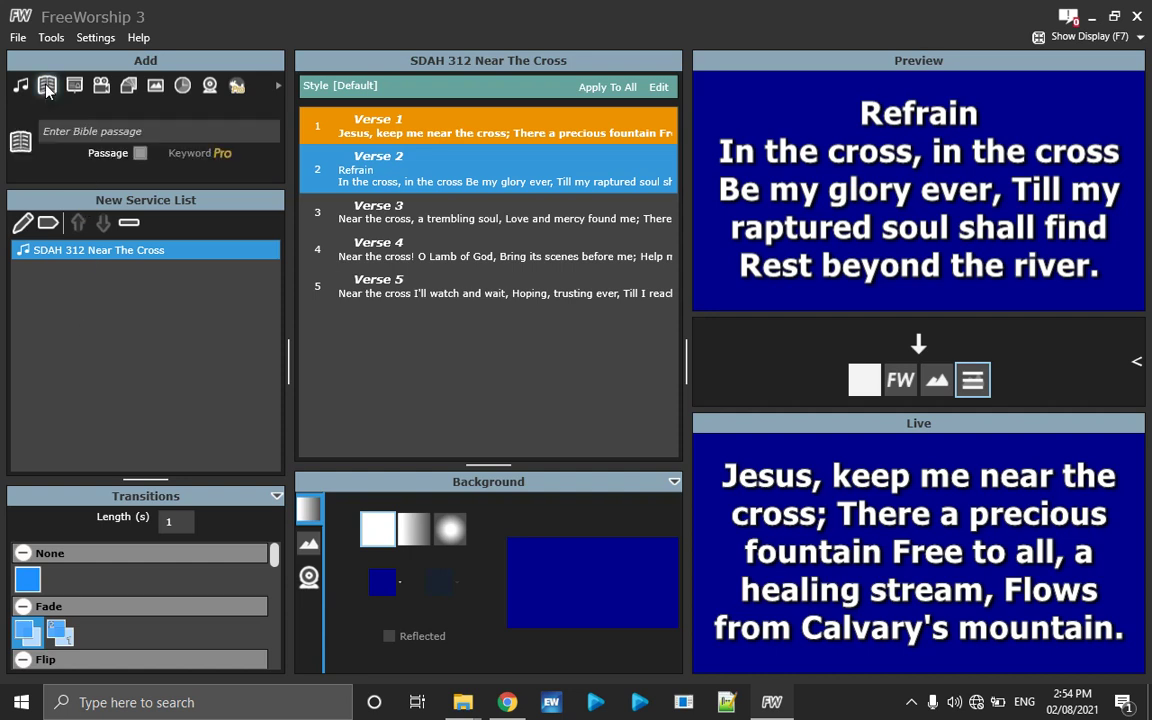
pyautogui.click(21, 87)
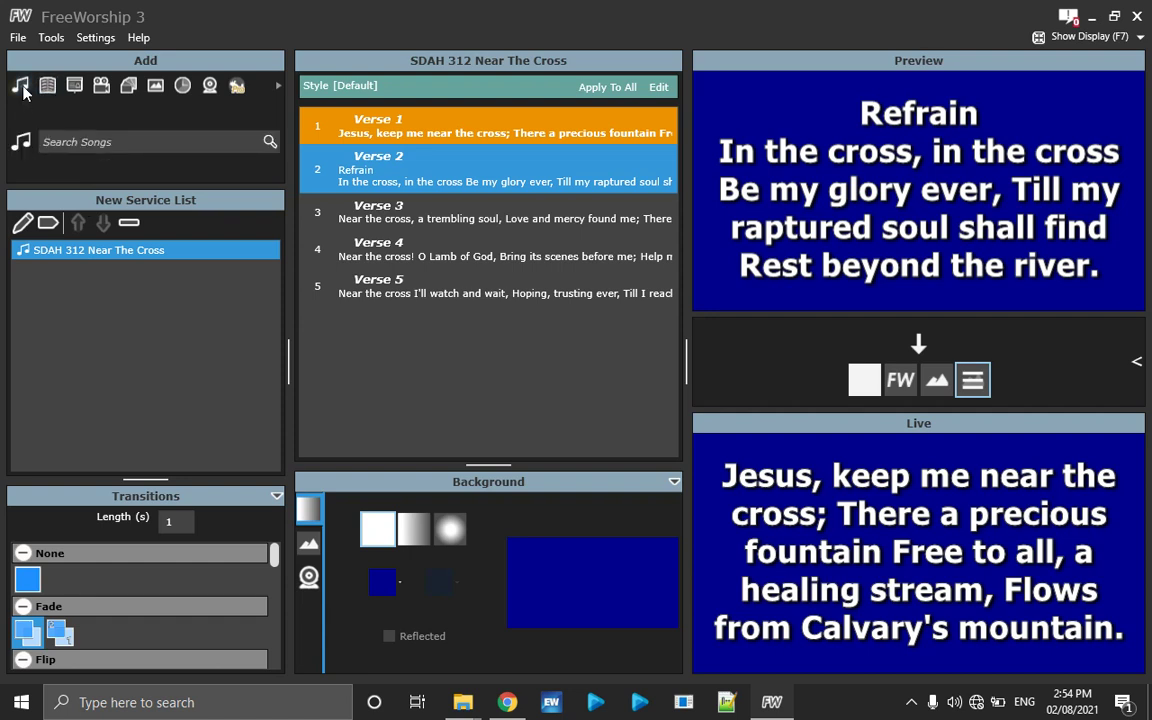
# Step: Open the style of SDAH 312 Near The Cross for editing, and look at its extra options and image backgrounds
pyautogui.click(659, 88)
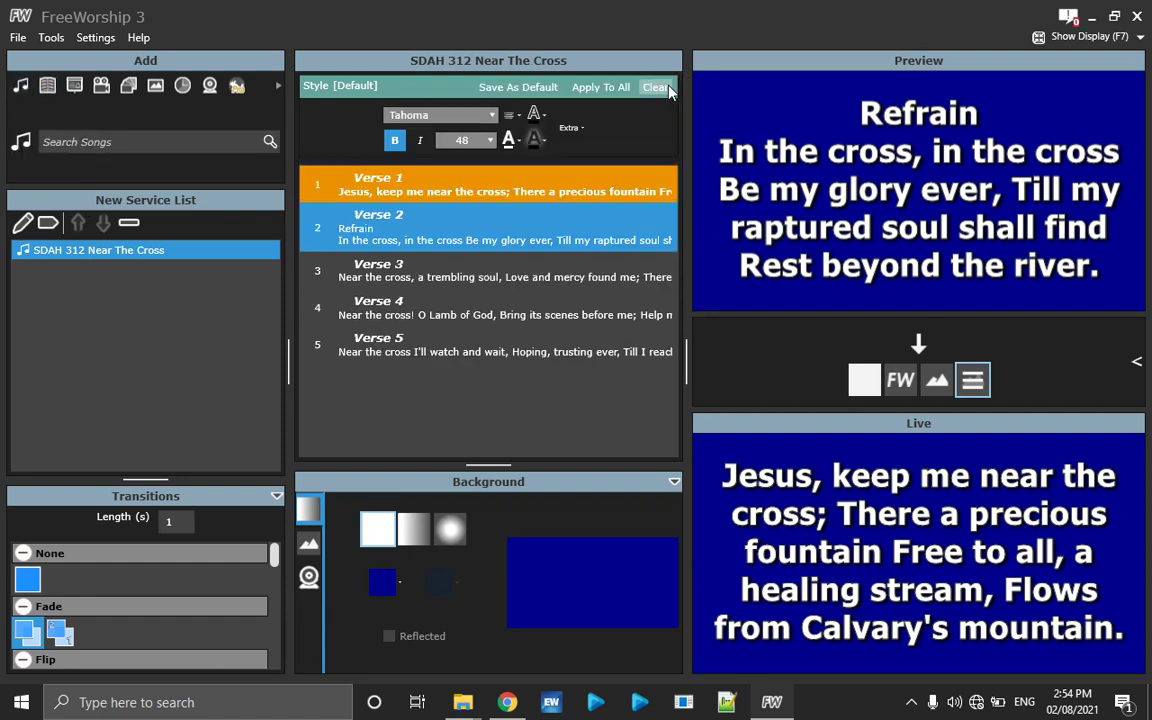
pyautogui.click(583, 128)
pyautogui.click(557, 107)
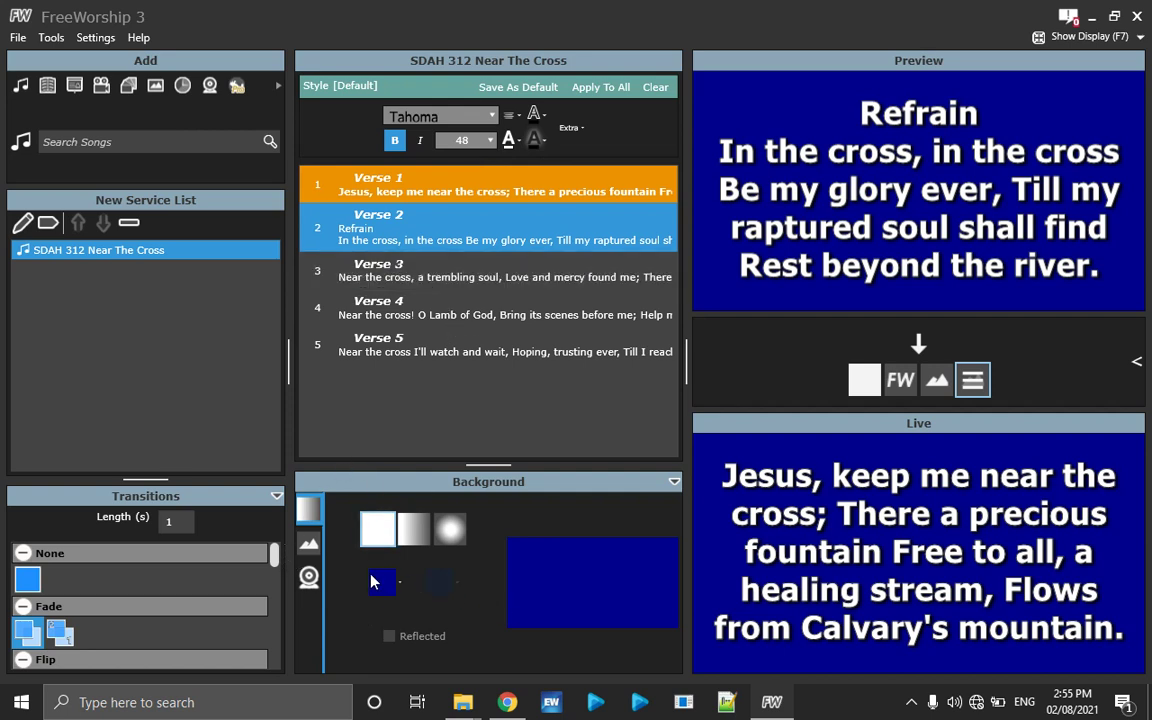
pyautogui.click(308, 543)
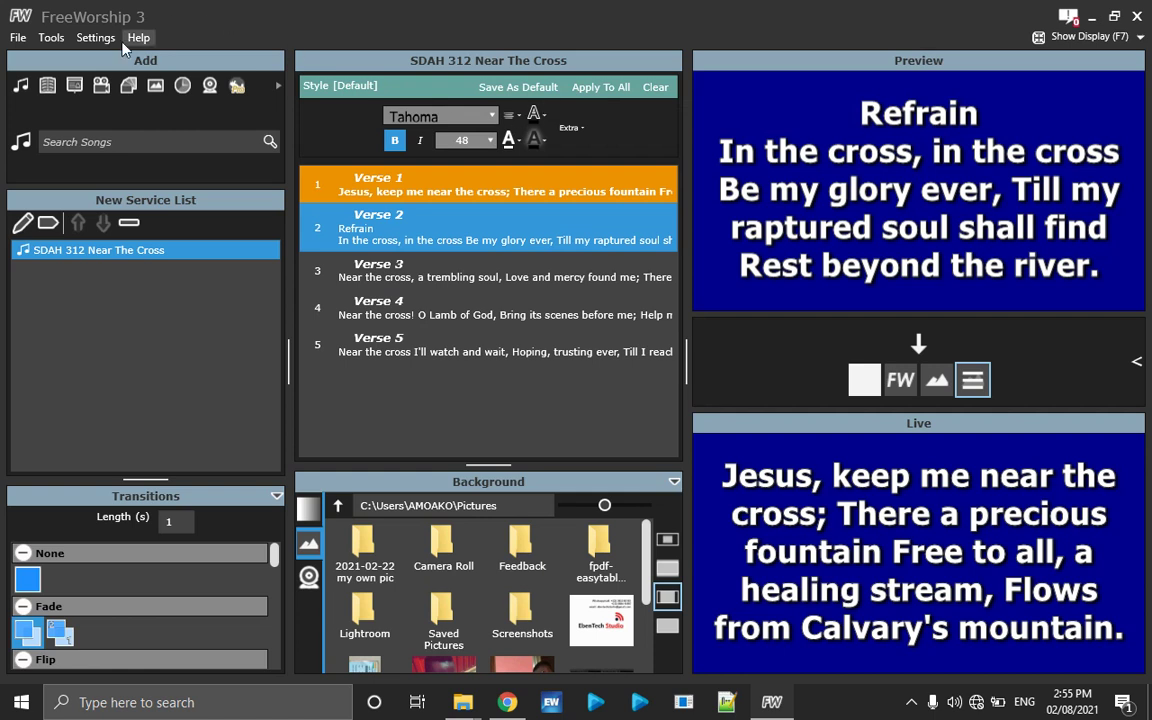
# Step: Add the Bible passage James 3 to the service list
pyautogui.click(44, 87)
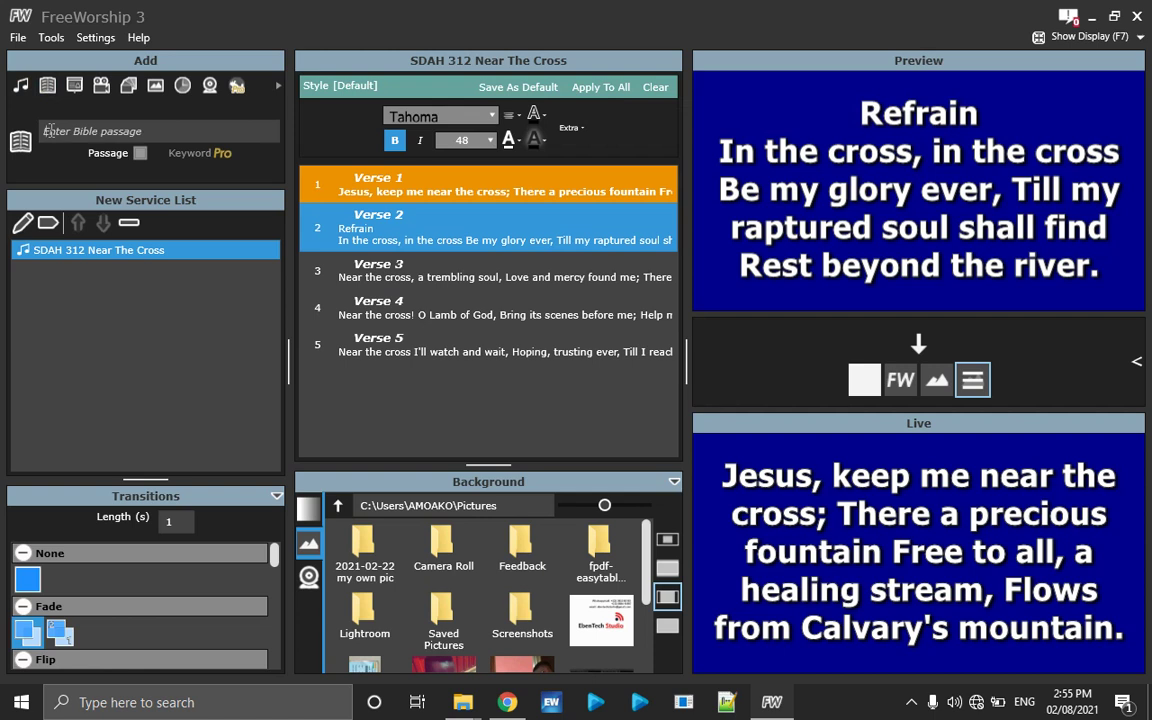
pyautogui.write('James')
pyautogui.press('BackSpace')
pyautogui.press('BackSpace')
pyautogui.press('BackSpace')
pyautogui.press('BackSpace')
pyautogui.press('BackSpace')
pyautogui.press('BackSpace')
pyautogui.write('James 3')
pyautogui.press('Return')
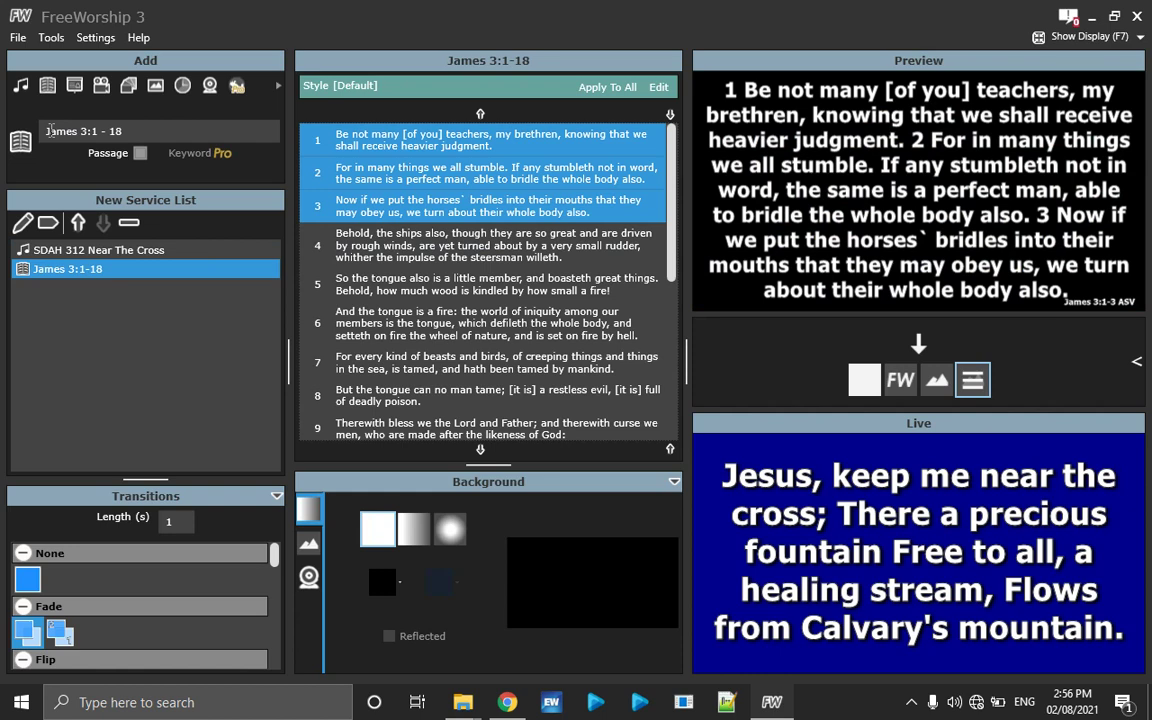
# Step: Preview only verse 1 of James 3 and look through the remaining verses of the chapter
pyautogui.click(447, 142)
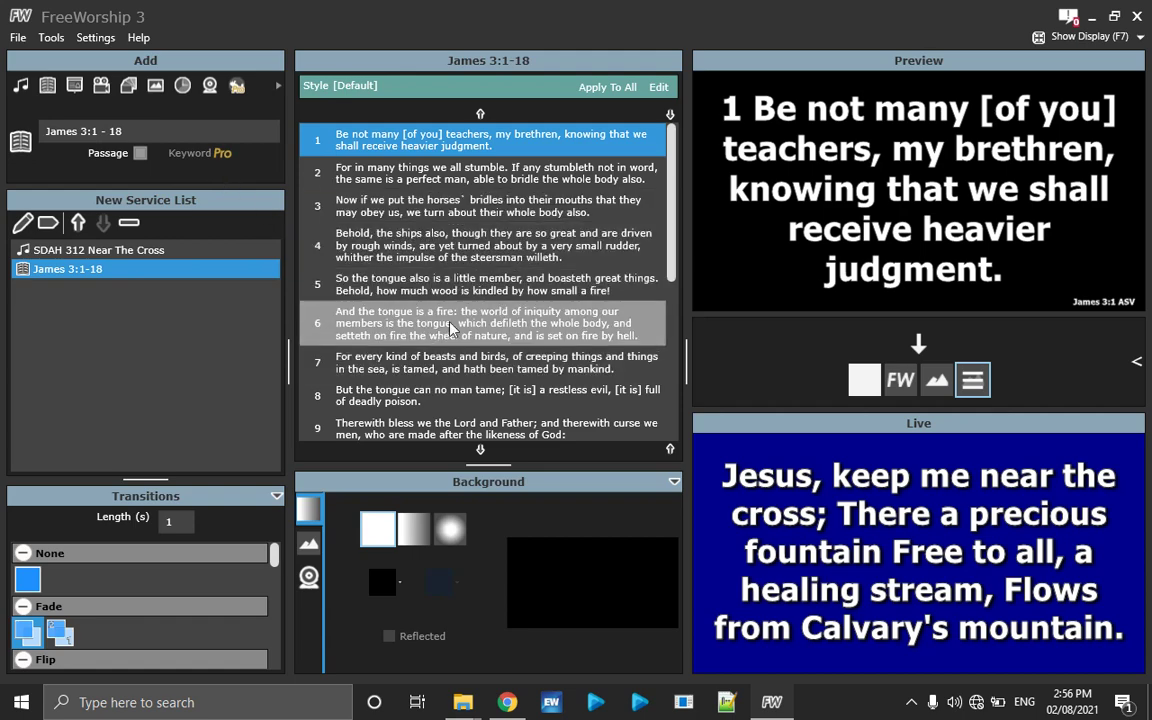
pyautogui.scroll(-6, 592, 224)
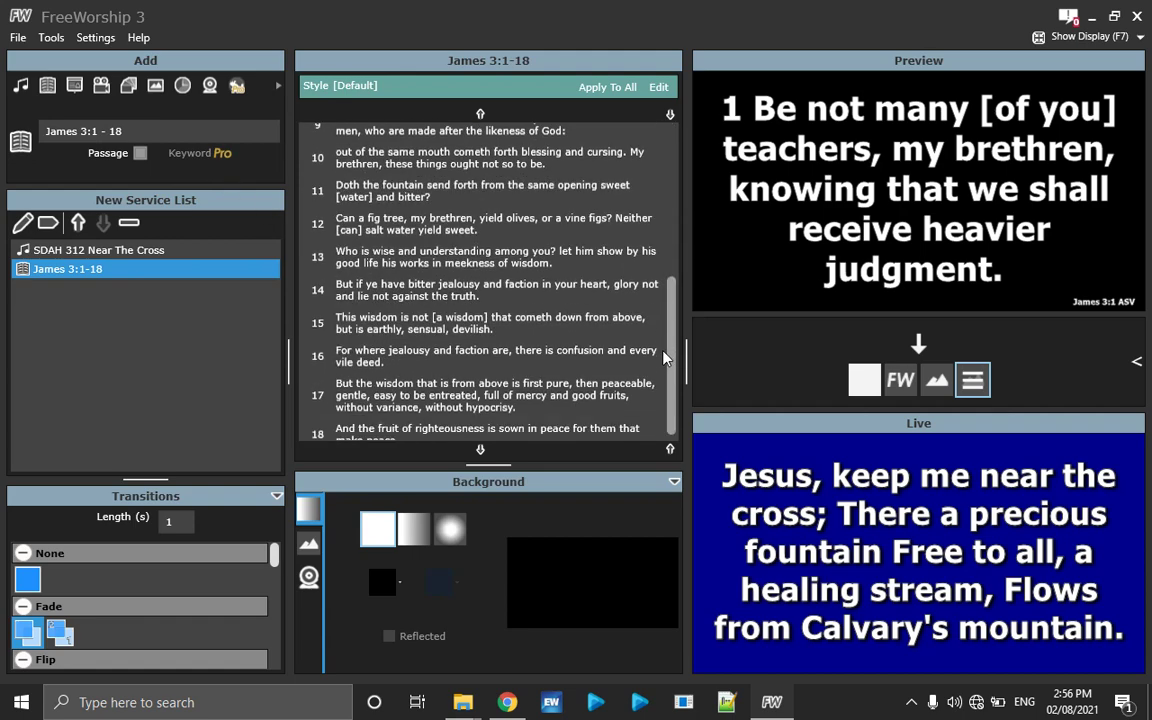
pyautogui.scroll(6, 640, 300)
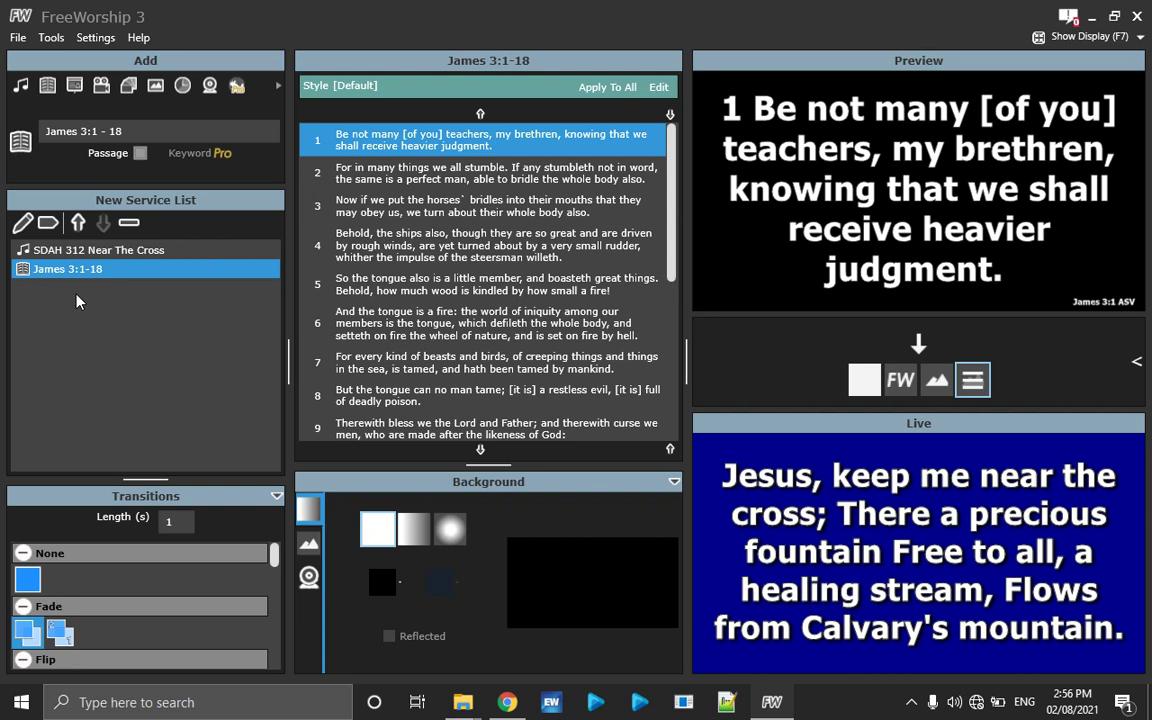
# Step: Send James 3:4 live, and preview verses 4 and 5 first together and then individually
pyautogui.doubleClick(338, 245)
pyautogui.keyDown('shift'); pyautogui.click(381, 295); pyautogui.keyUp('shift')
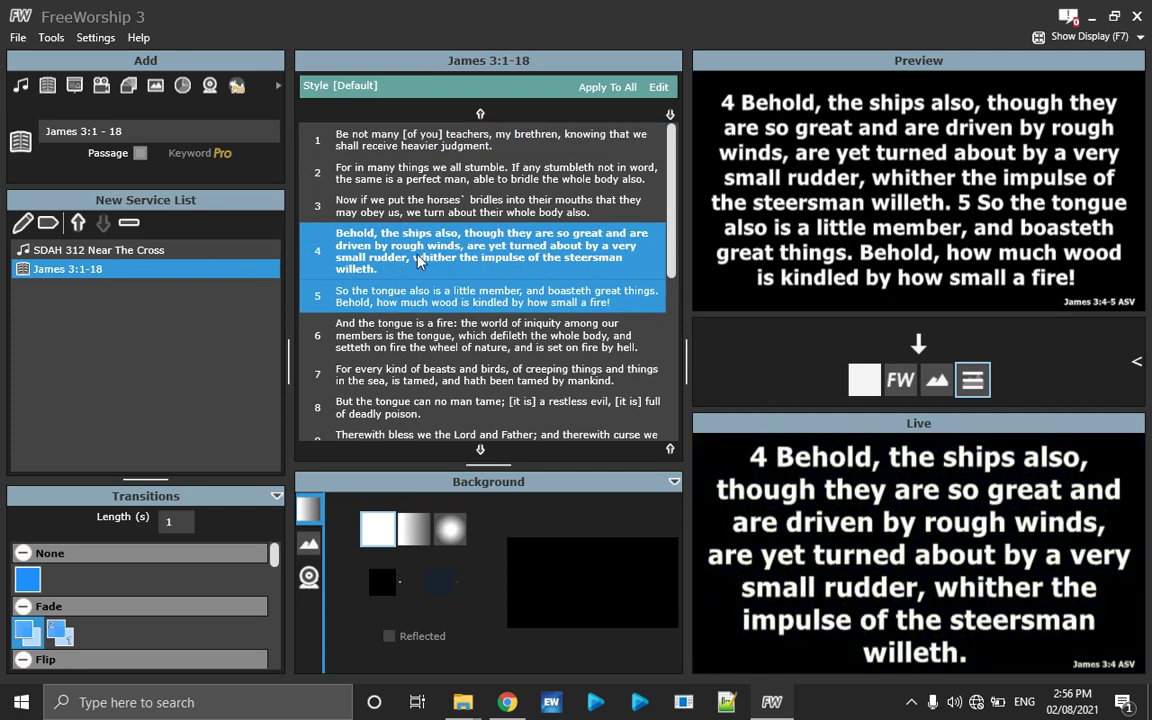
pyautogui.click(418, 260)
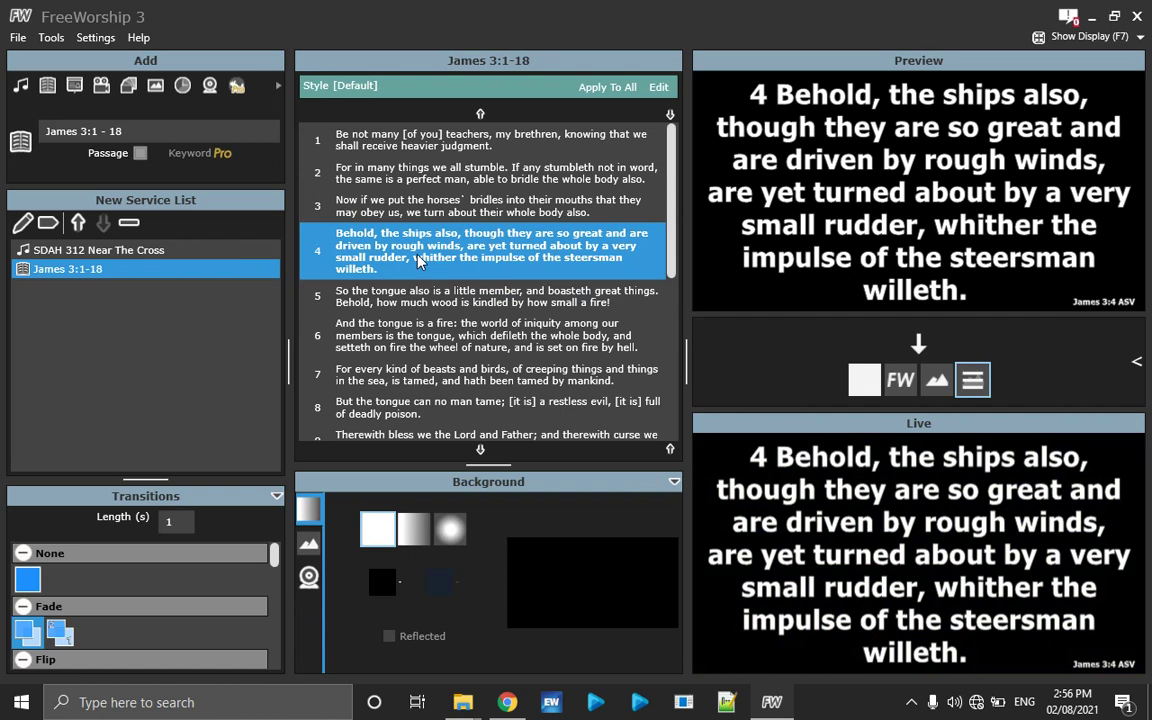
pyautogui.click(440, 300)
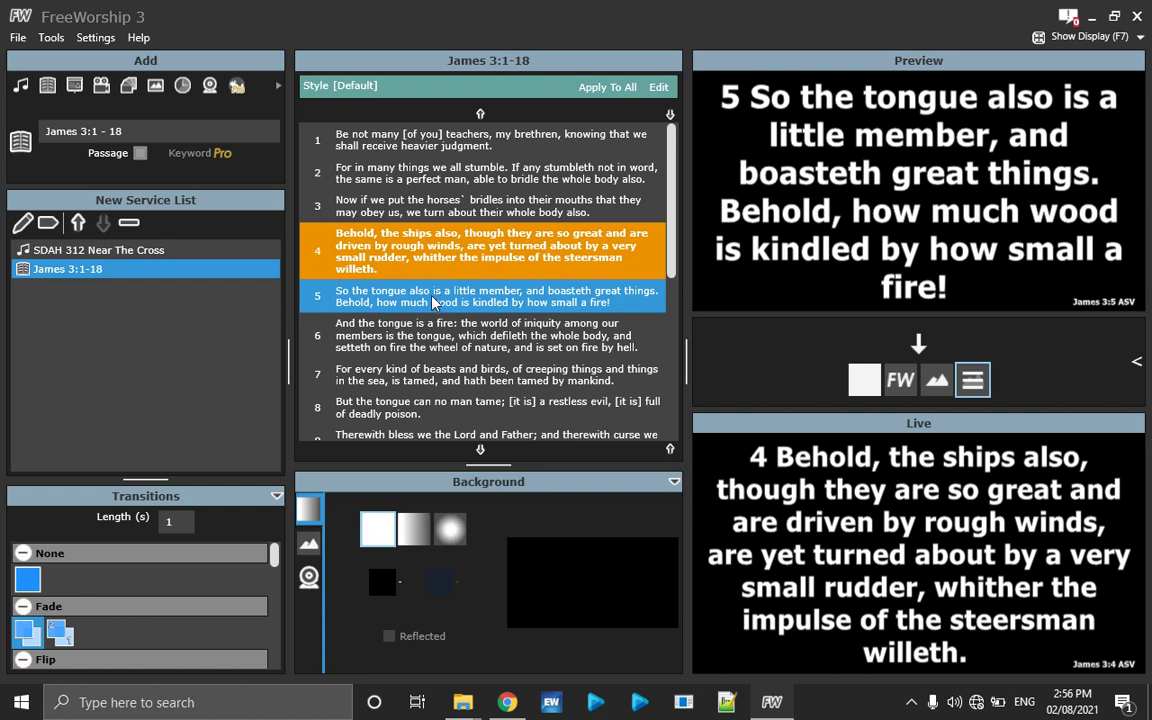
# Step: Send verses 6, 1 and 2 of James 3 live, one after another
pyautogui.click(437, 340)
pyautogui.doubleClick(437, 340)
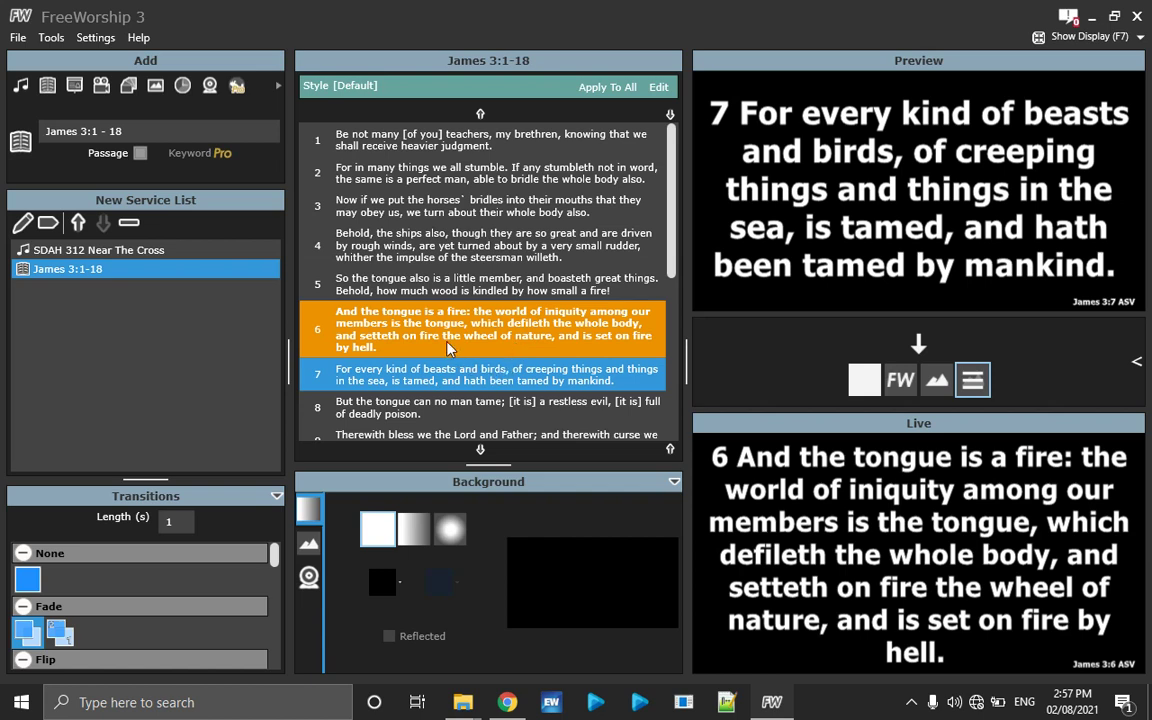
pyautogui.click(427, 143)
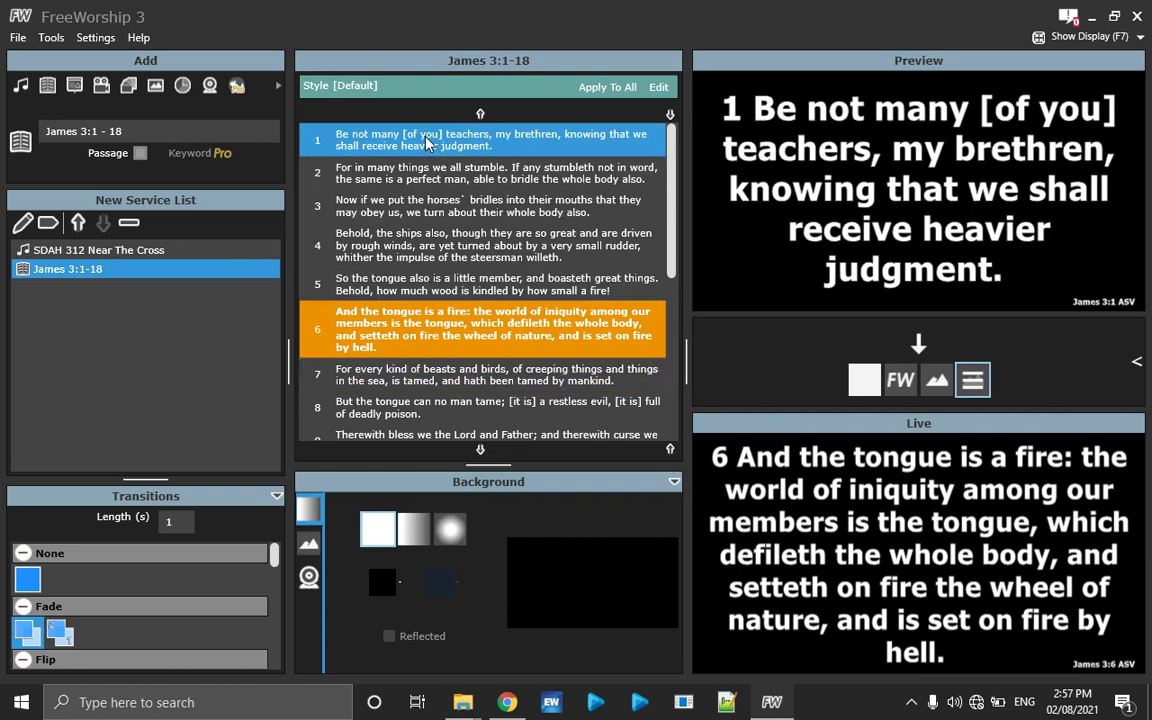
pyautogui.doubleClick(427, 143)
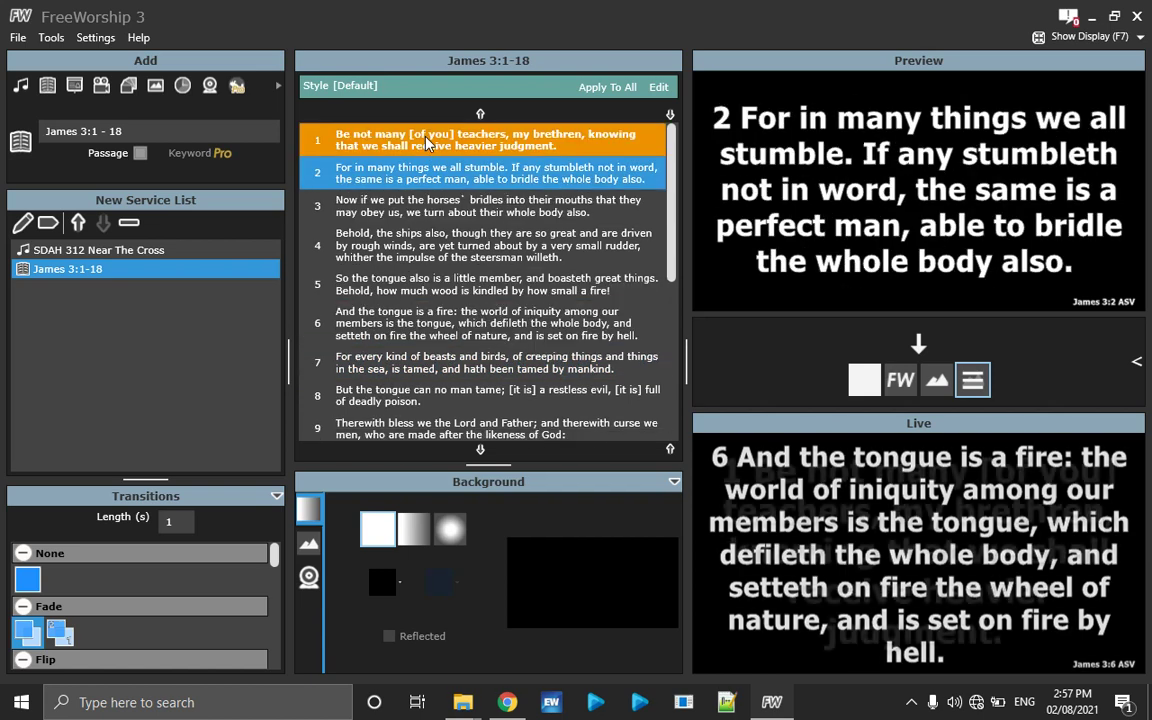
pyautogui.doubleClick(382, 176)
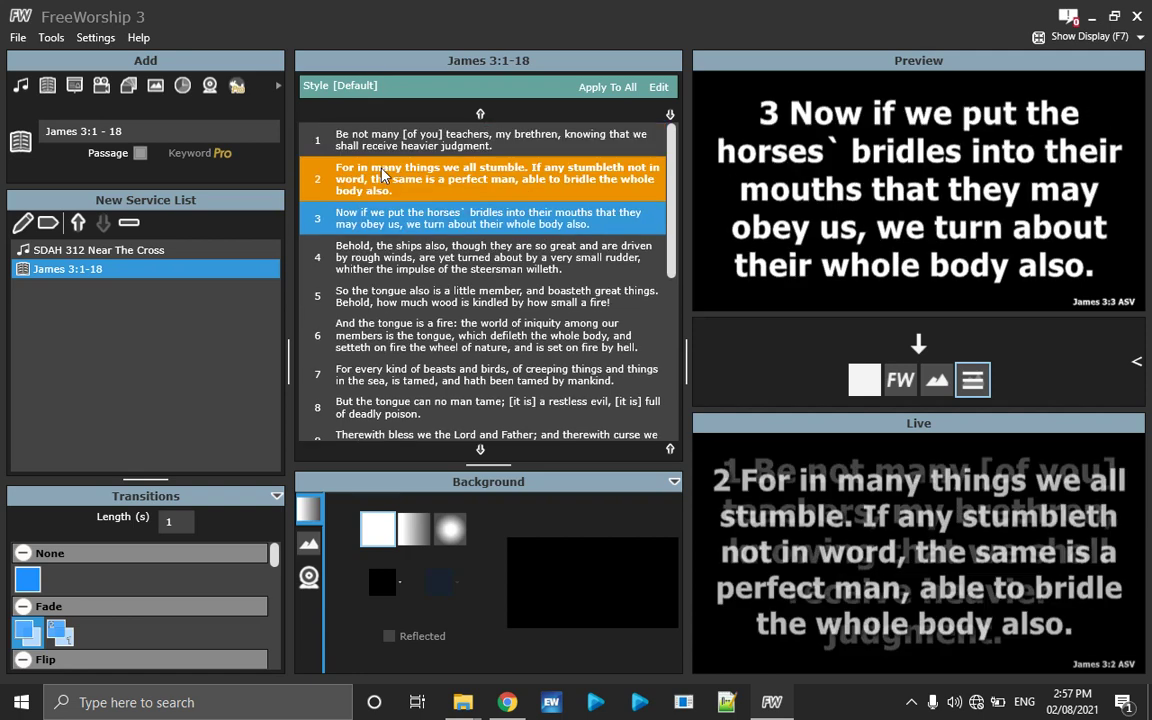
# Step: Send James 3:3 live, and switch the passage's Bible version to TWI
pyautogui.doubleClick(389, 227)
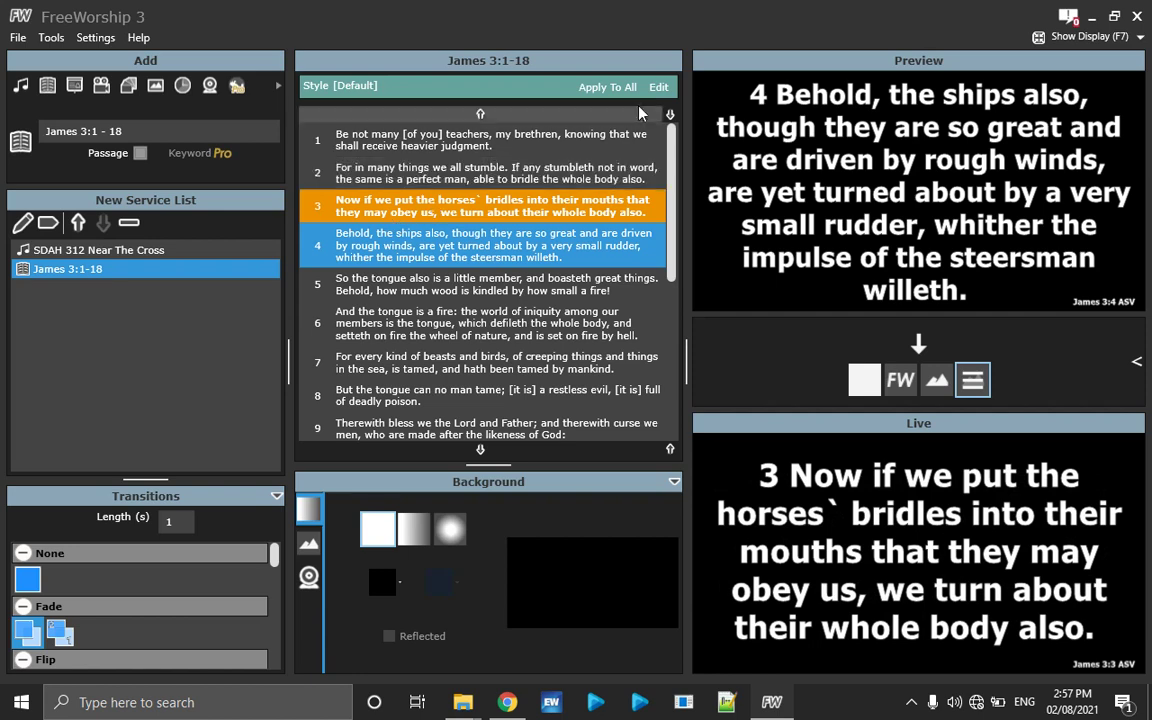
pyautogui.click(664, 88)
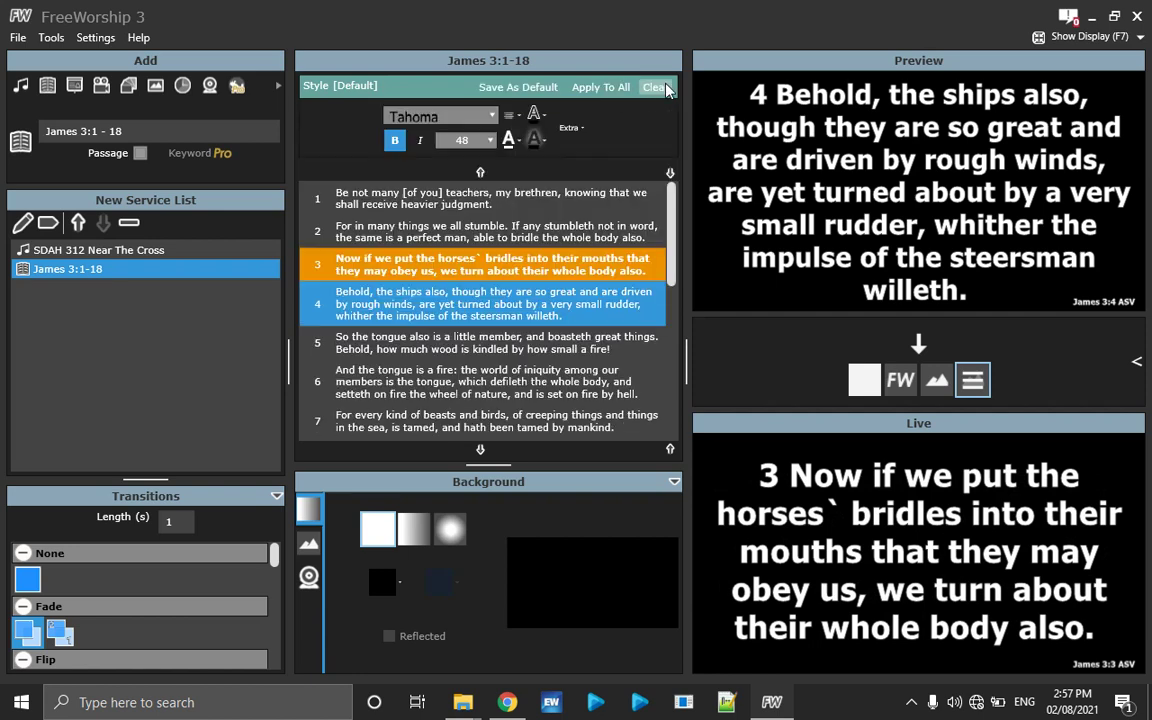
pyautogui.click(585, 129)
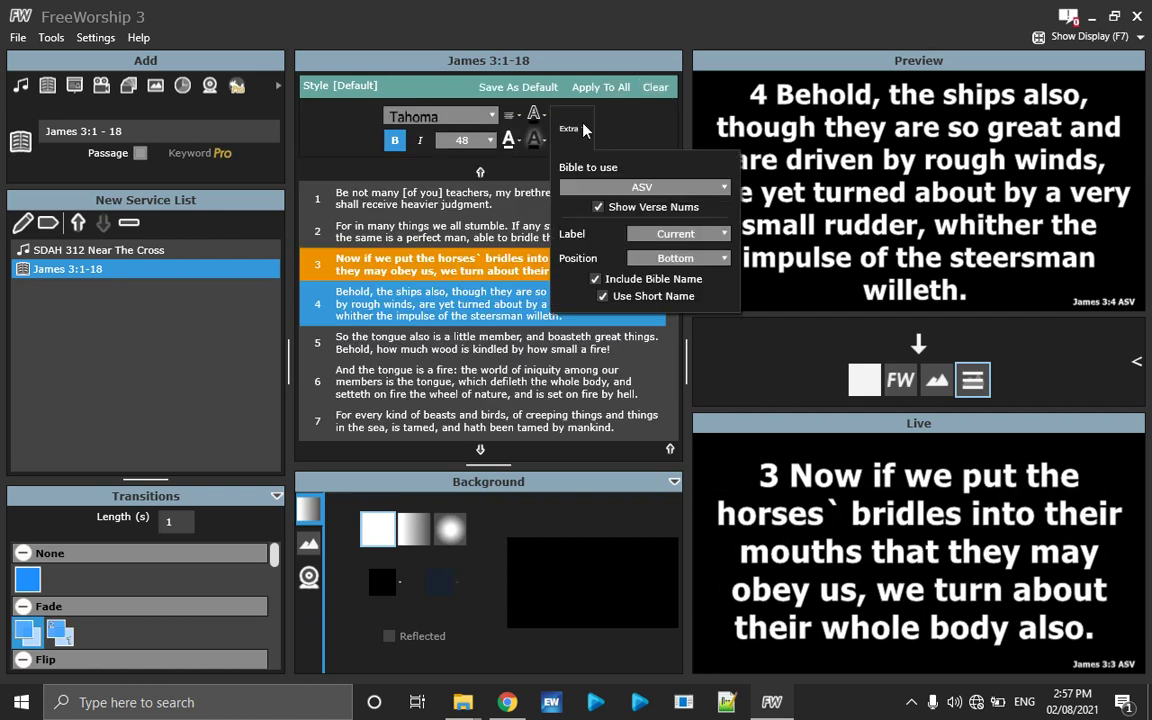
pyautogui.click(660, 186)
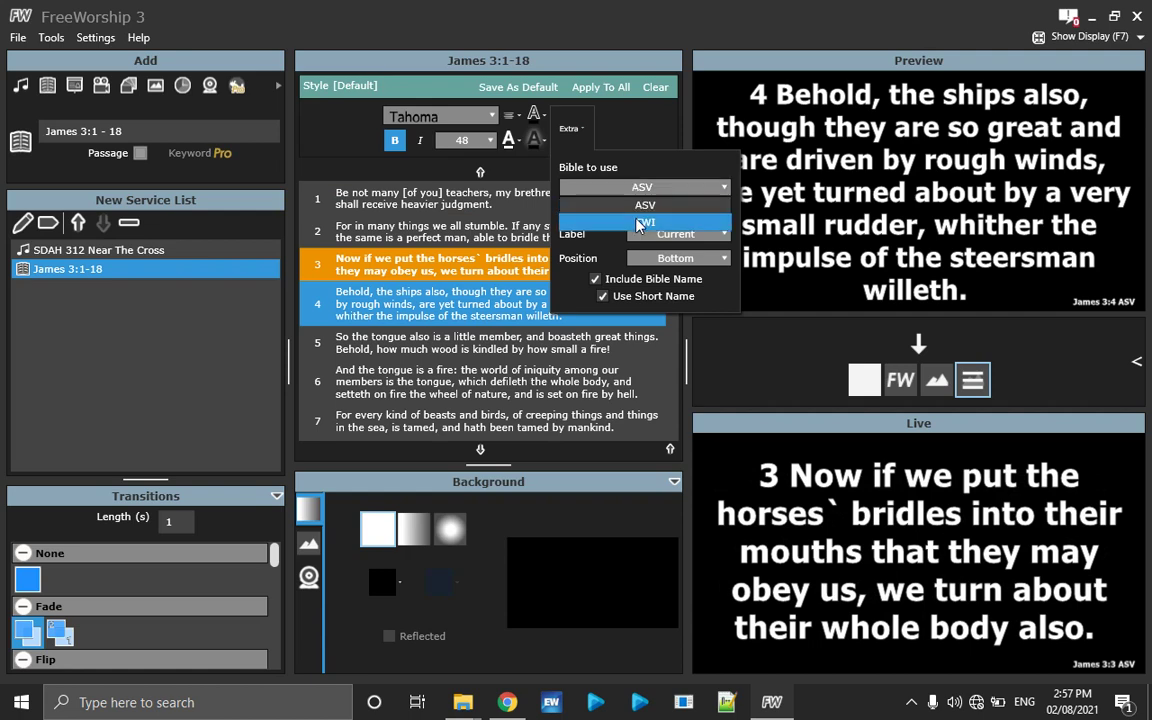
pyautogui.click(638, 224)
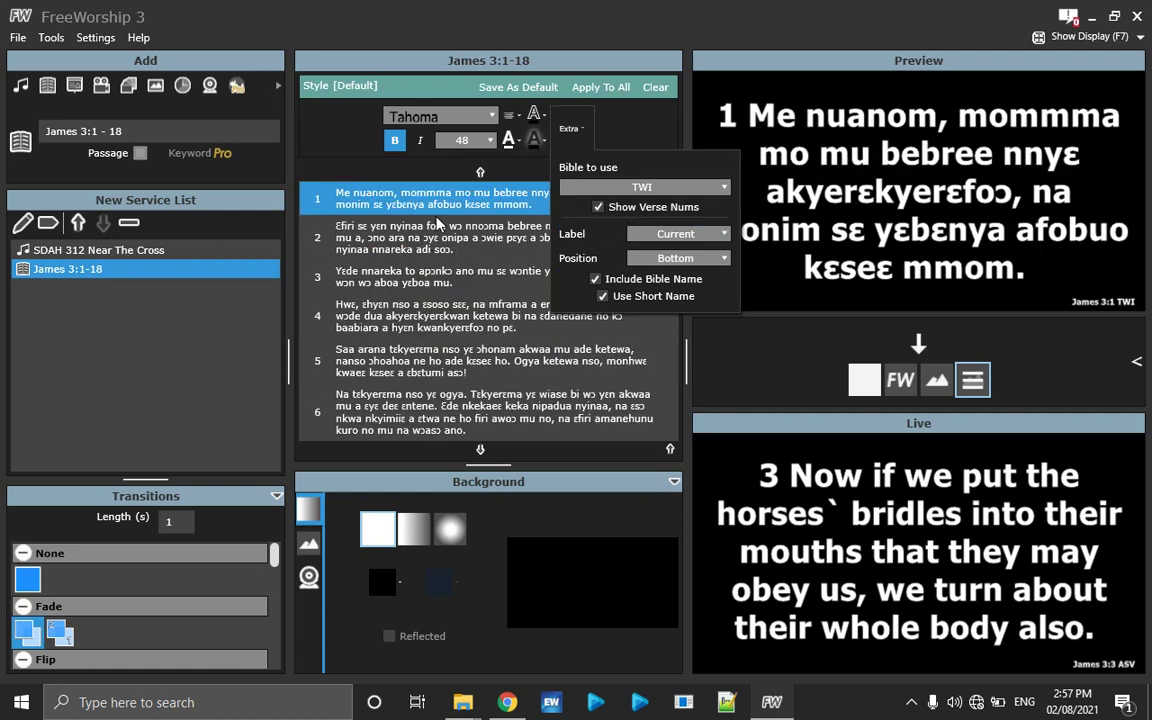
# Step: Send verses 1 to 4 of the Twi James 3 passage live, one after another
pyautogui.click(405, 199)
pyautogui.doubleClick(455, 213)
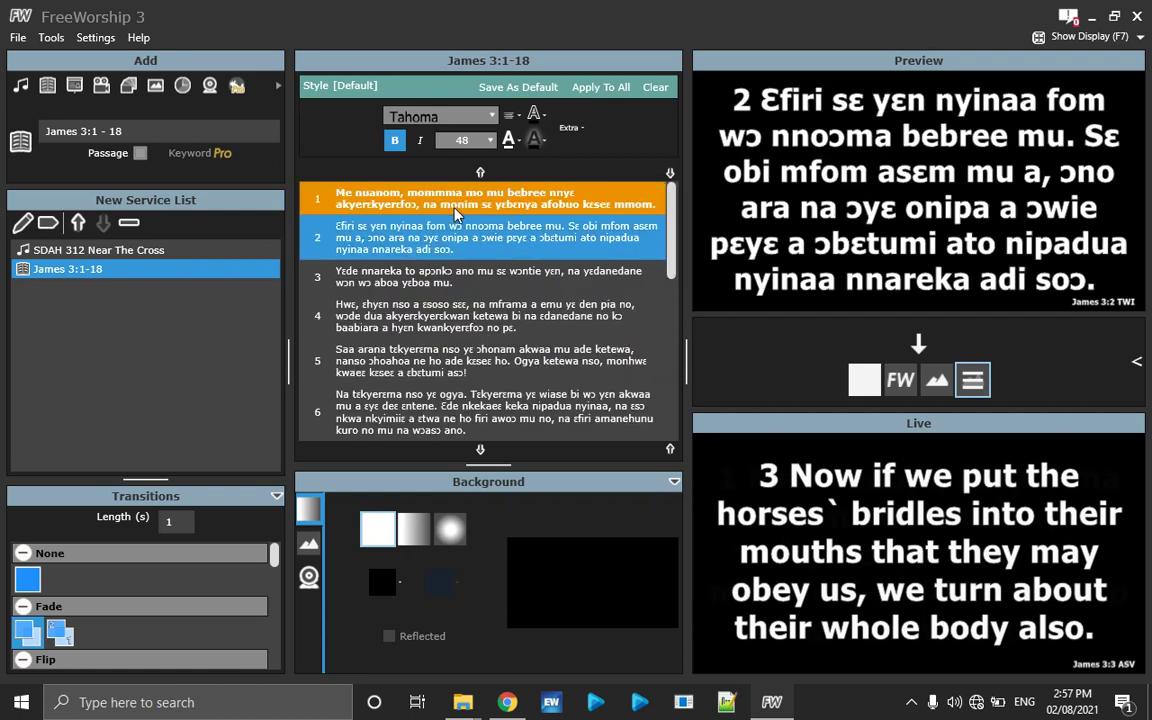
pyautogui.press('space')
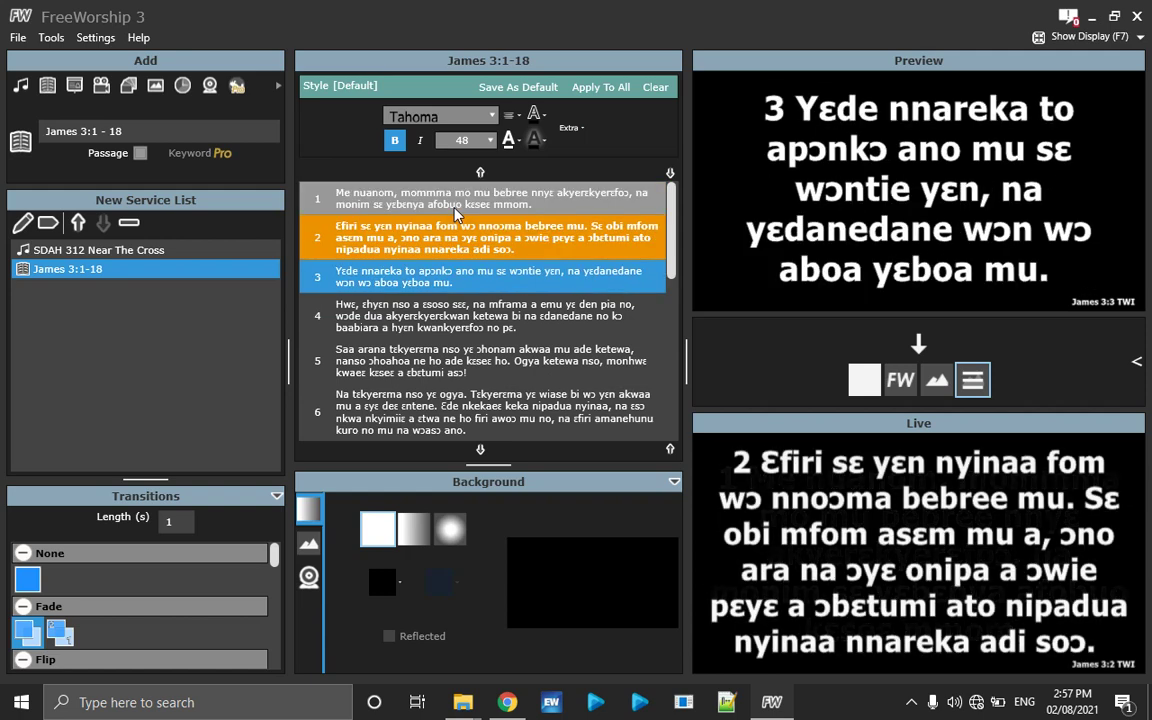
pyautogui.press('space')
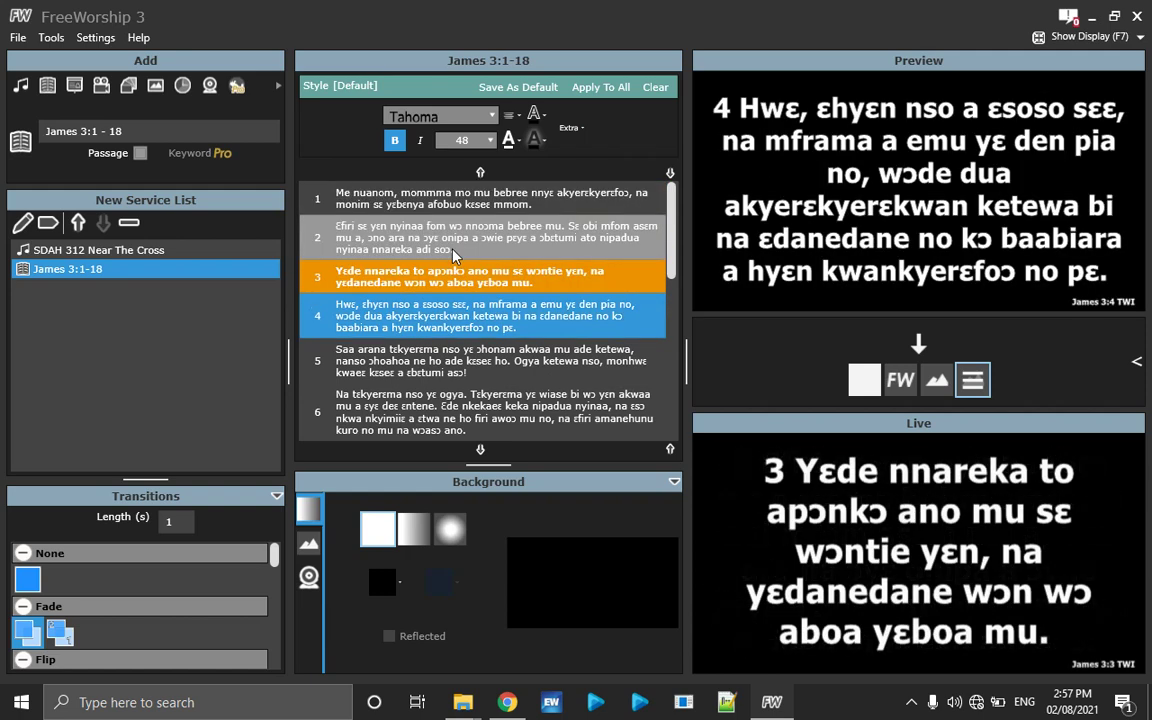
pyautogui.click(440, 335)
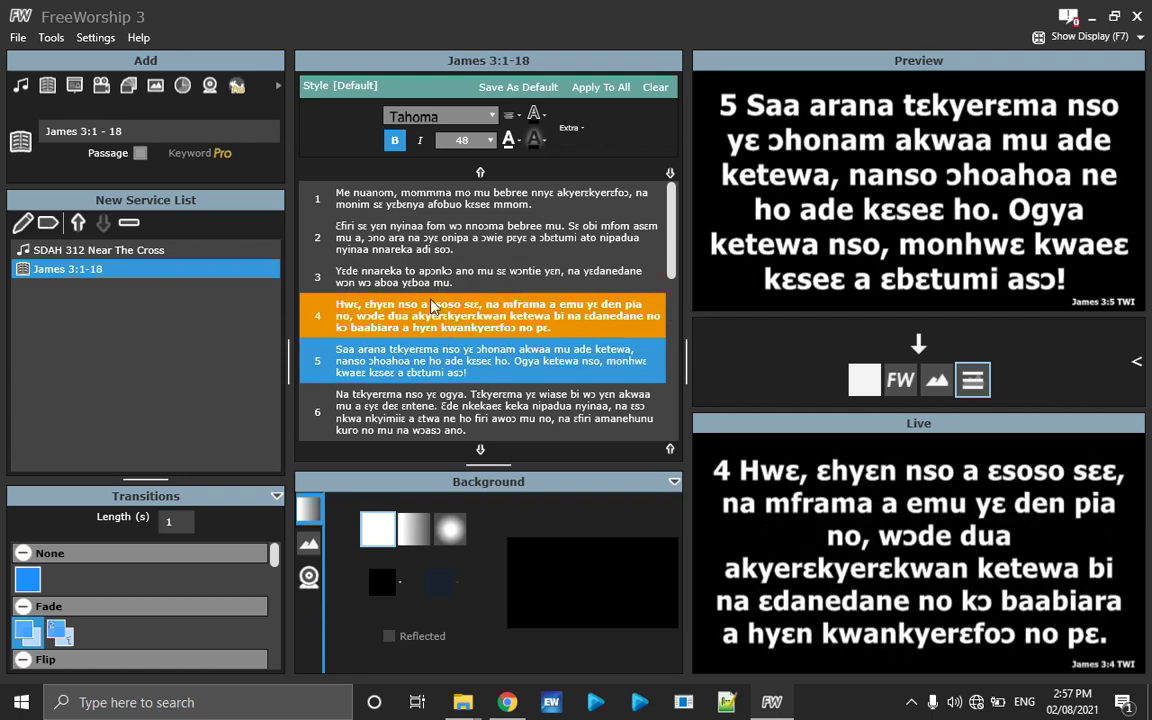
# Step: Add an empty PowerPoint item and a video item to the service list, loading "Ha! Village People! (Eps 1)" from Downloads into the video item
pyautogui.click(78, 90)
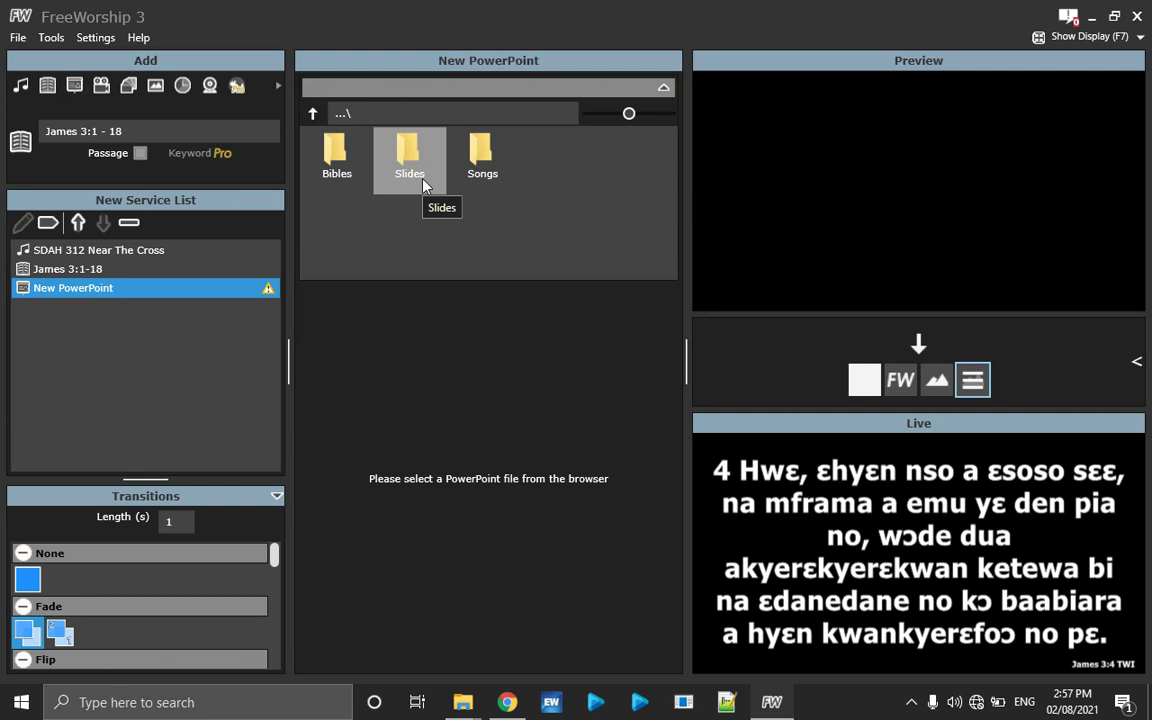
pyautogui.click(101, 87)
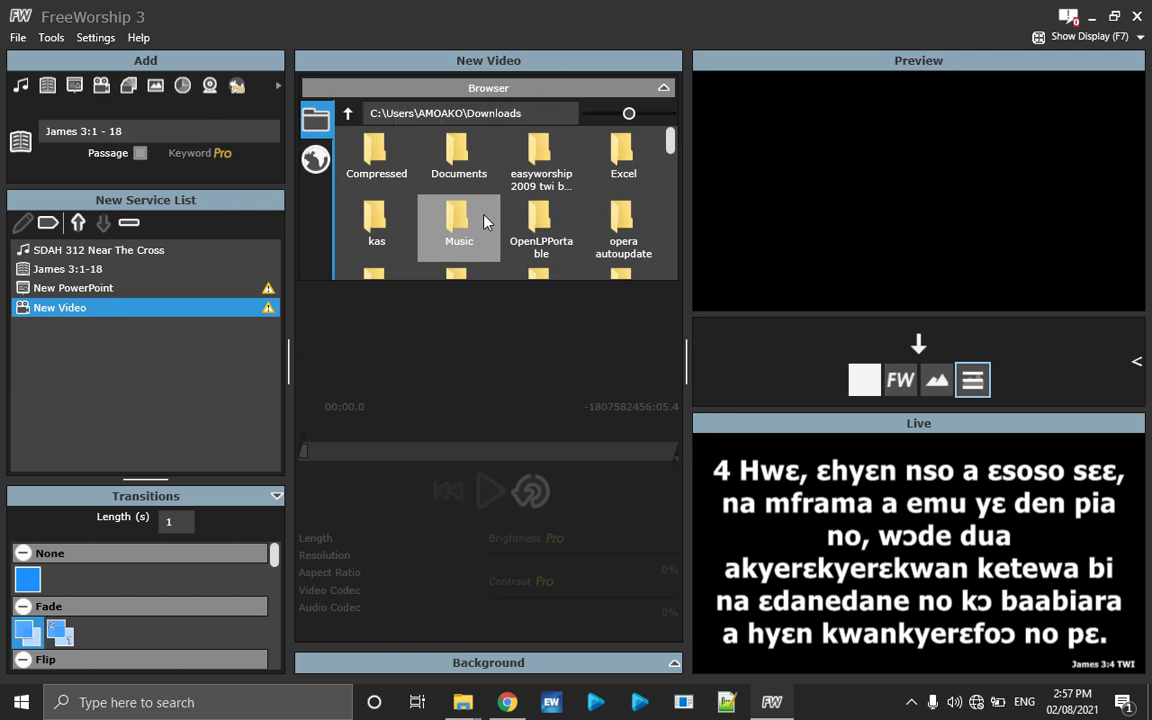
pyautogui.scroll(-1, 455, 189)
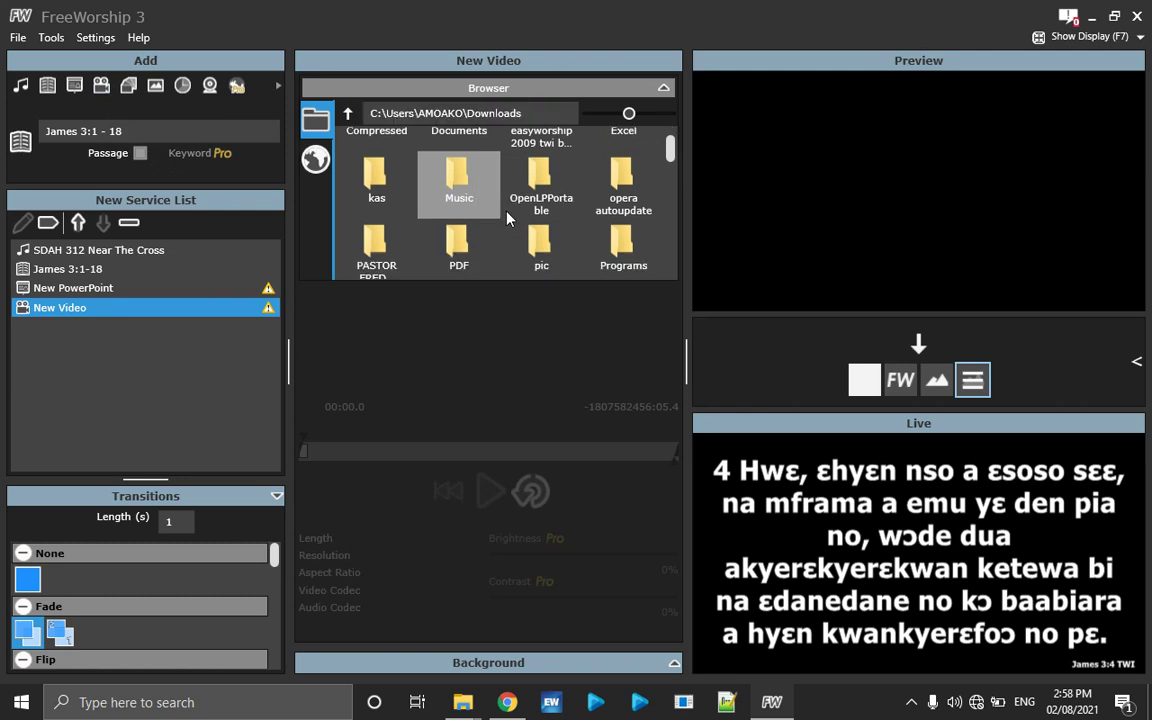
pyautogui.scroll(-5, 658, 150)
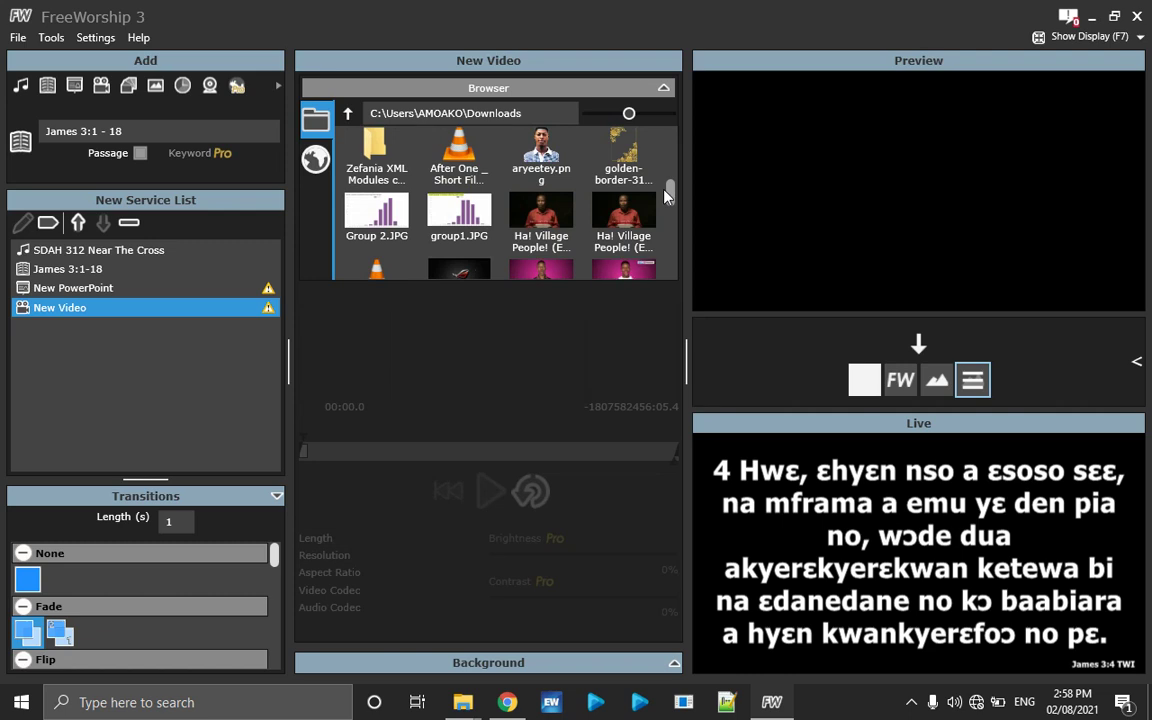
pyautogui.moveTo(665, 196)
pyautogui.mouseDown()
pyautogui.moveTo(667, 208)
pyautogui.moveTo(666, 184)
pyautogui.mouseUp()
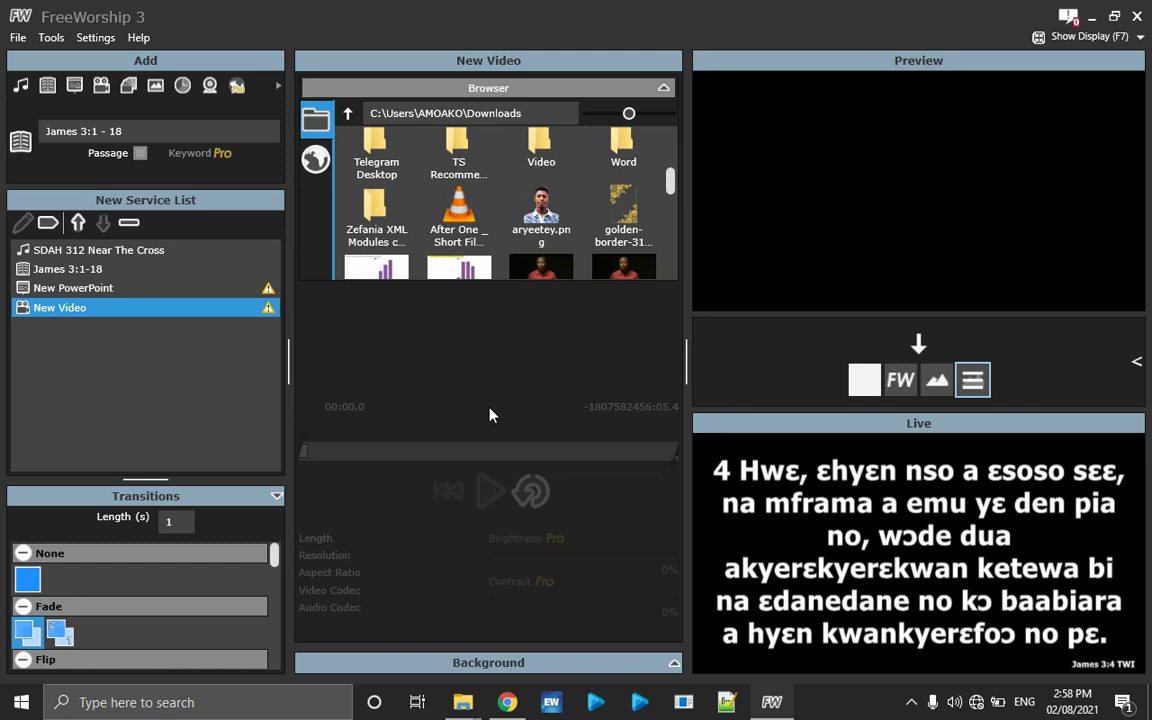
pyautogui.scroll(-1, 672, 185)
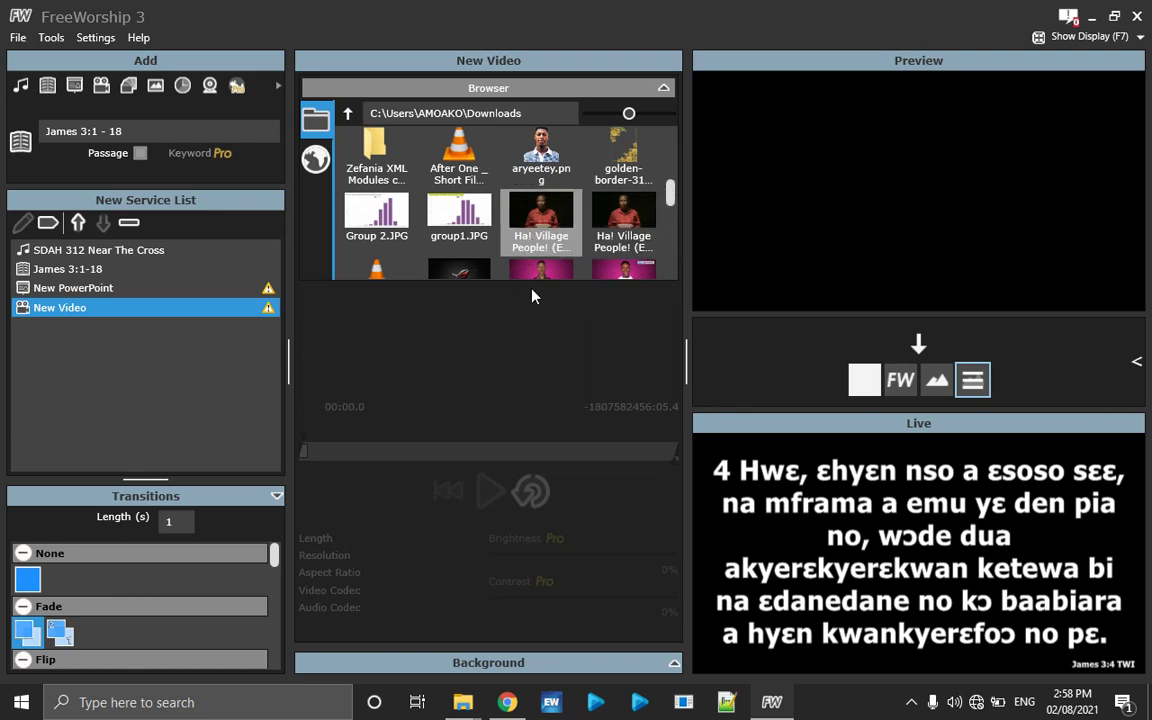
pyautogui.doubleClick(542, 243)
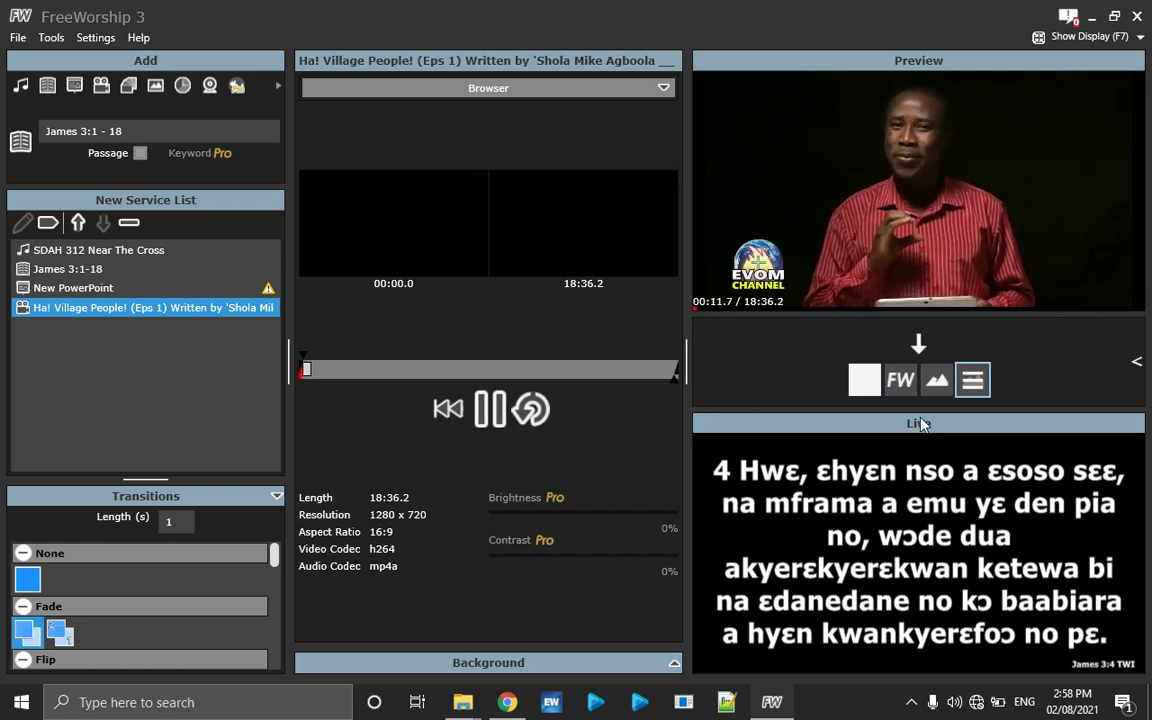
# Step: Pause the video preview and trim the clip to start at 08:37.6 and end at 11:25.3
pyautogui.click(491, 408)
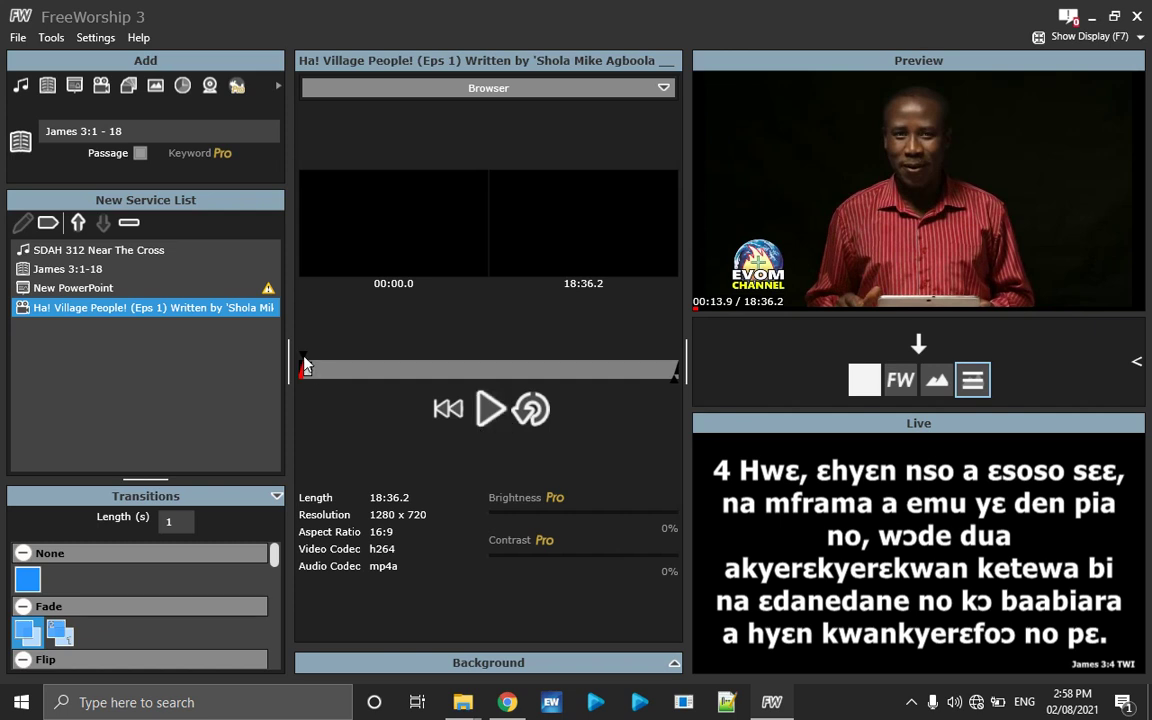
pyautogui.click(340, 365)
pyautogui.moveTo(340, 365); pyautogui.dragTo(475, 368)
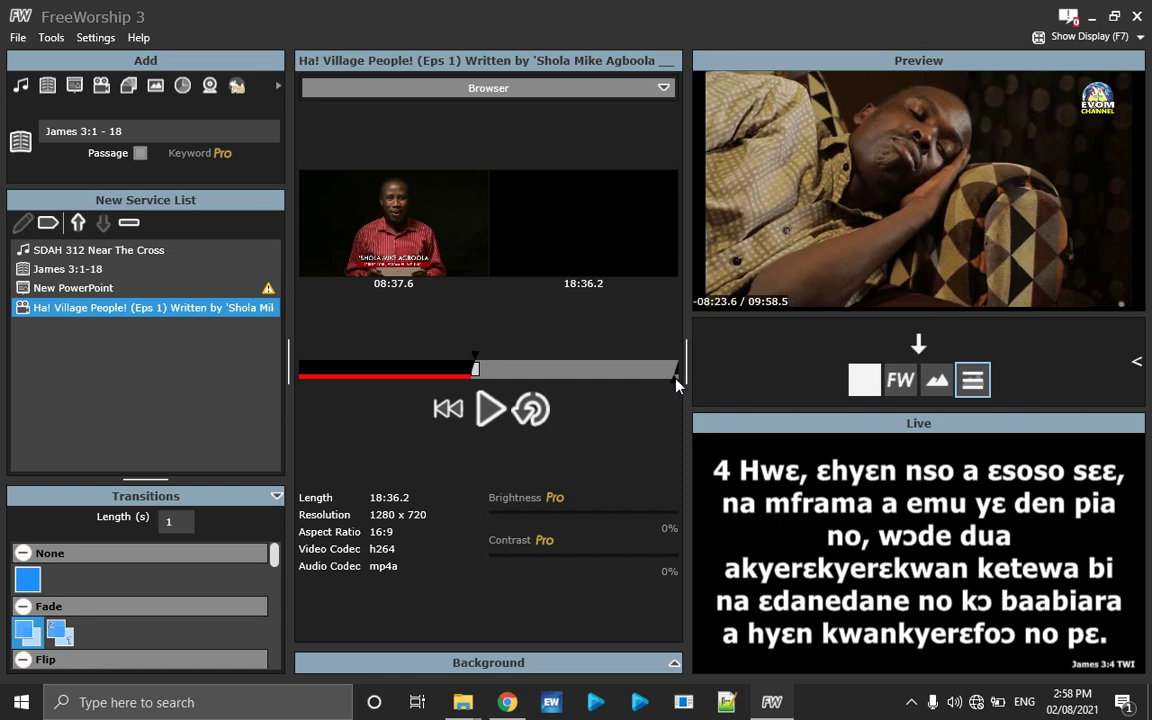
pyautogui.moveTo(679, 383)
pyautogui.mouseDown()
pyautogui.moveTo(495, 375)
pyautogui.moveTo(518, 390)
pyautogui.moveTo(532, 378)
pyautogui.mouseUp()
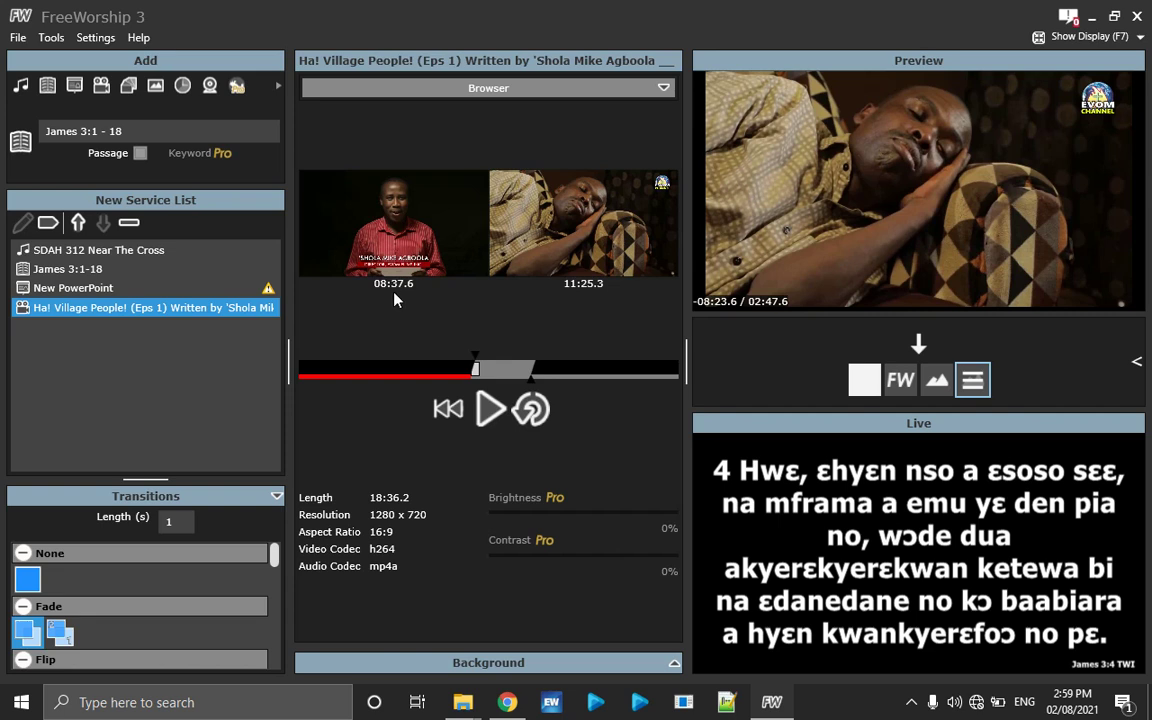
# Step: Play the trimmed clip, move its start point to 07:40.7, and send it live from there, pausing the preview
pyautogui.click(491, 409)
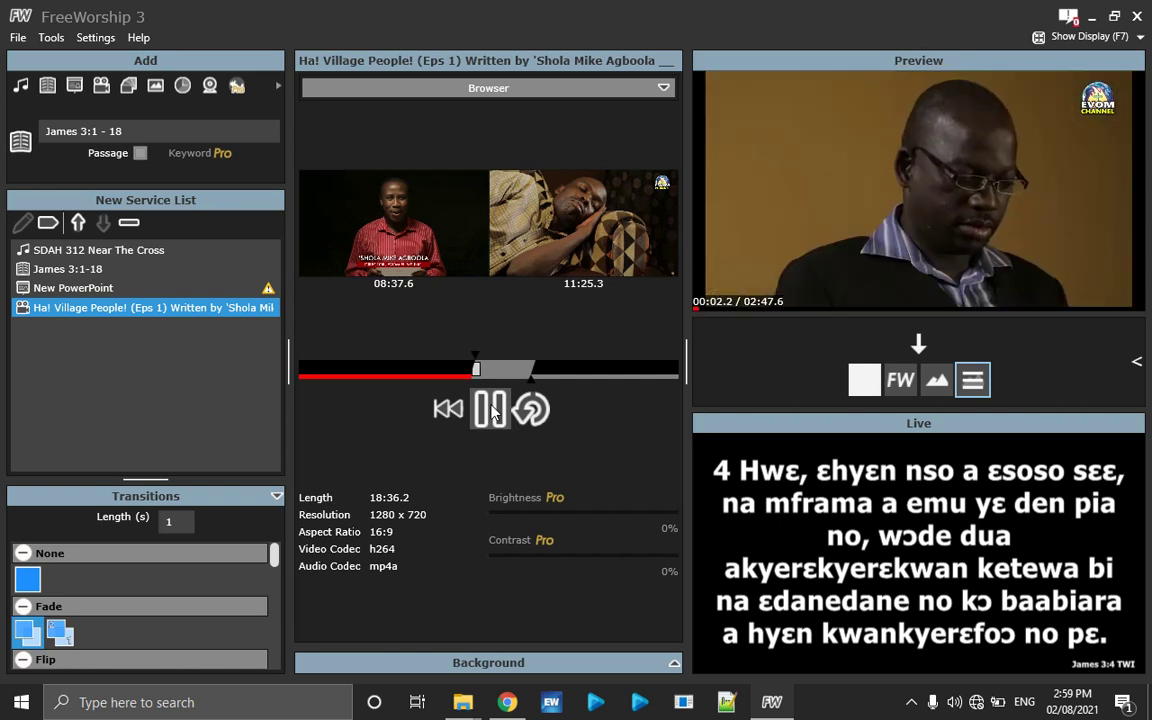
pyautogui.click(458, 368)
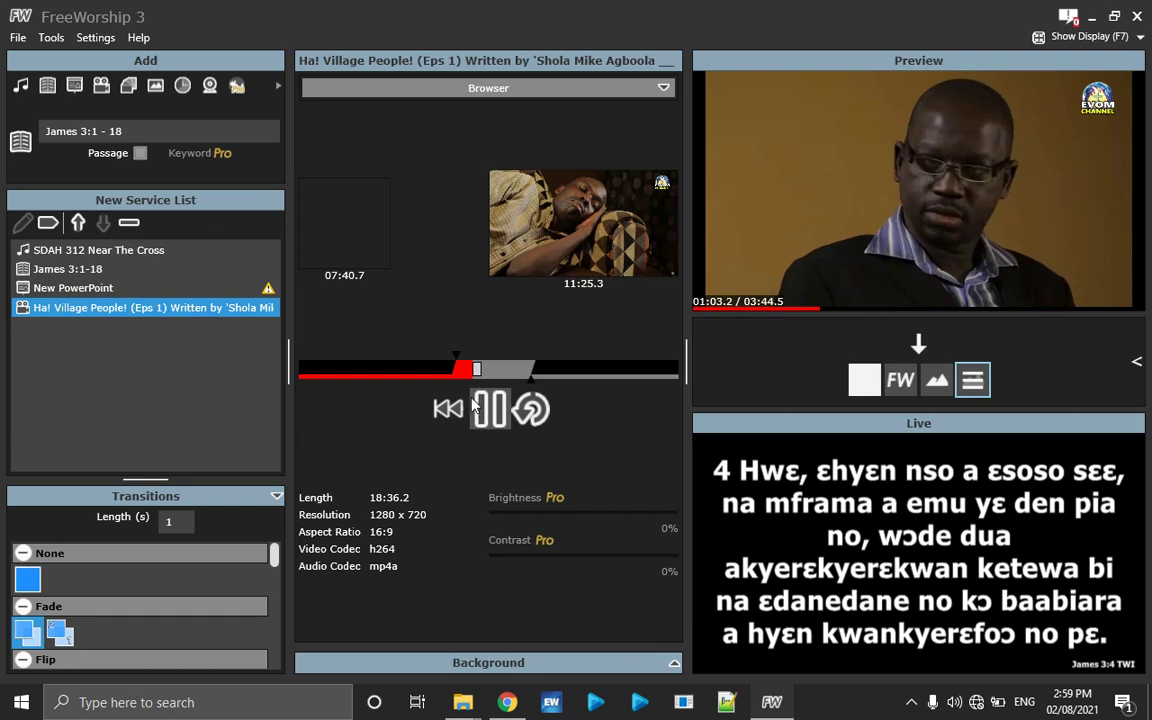
pyautogui.click(458, 372)
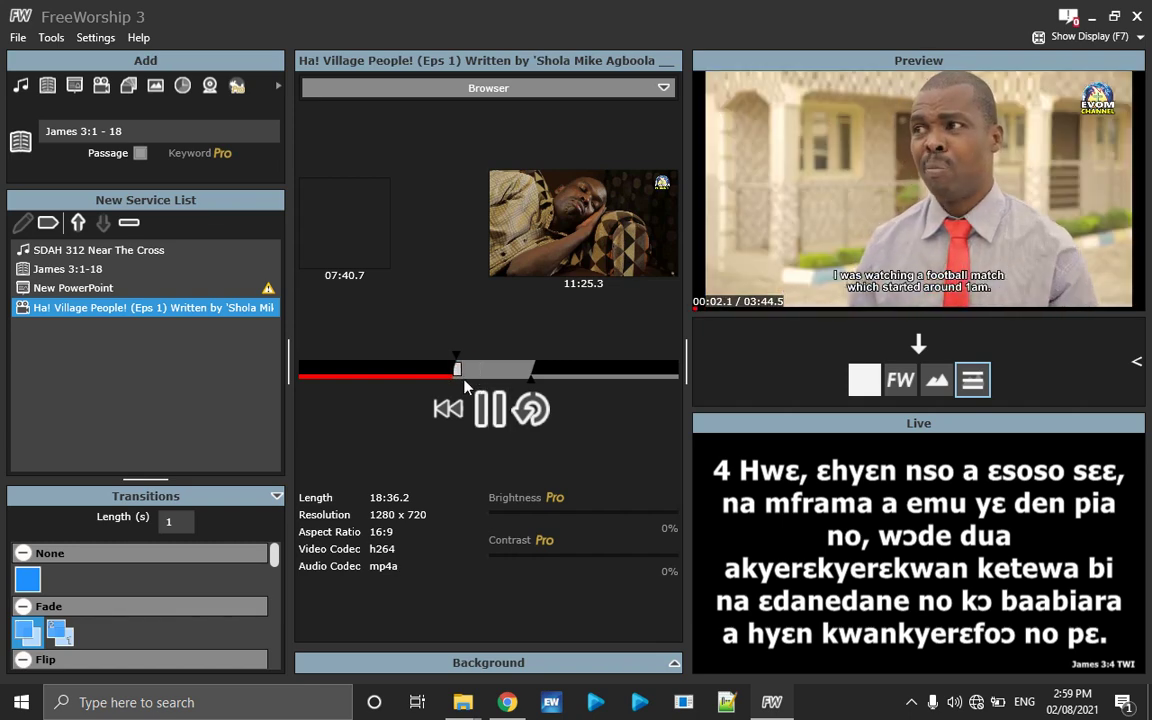
pyautogui.click(920, 343)
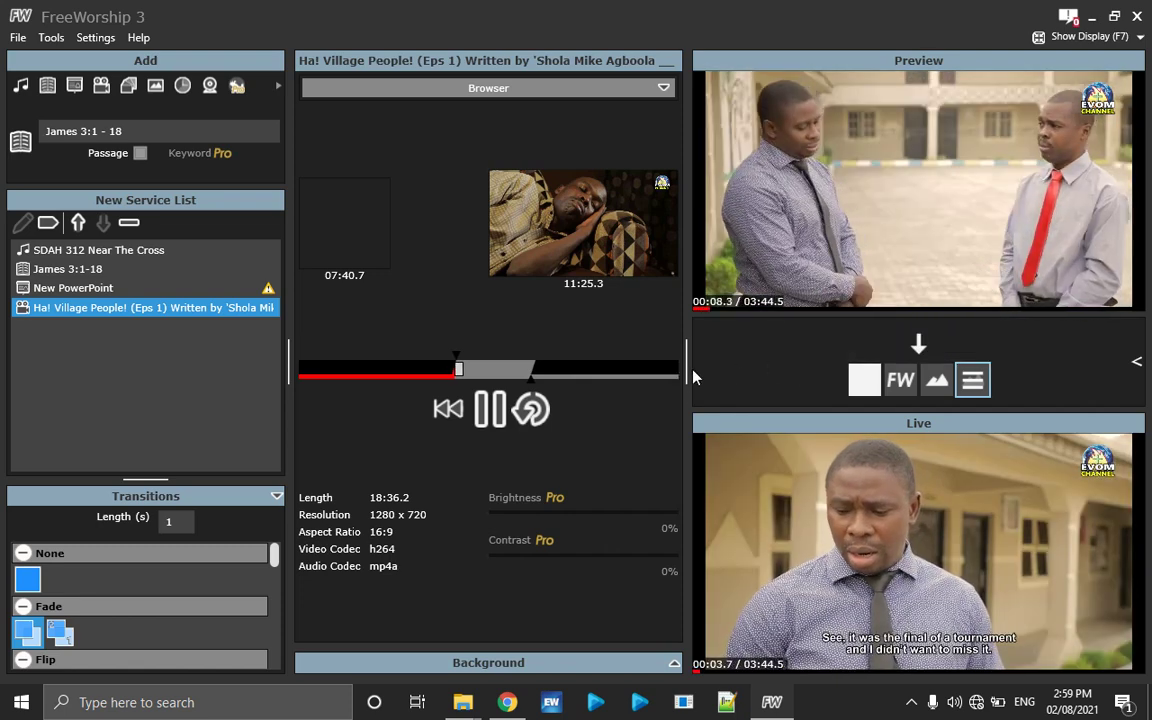
pyautogui.click(490, 409)
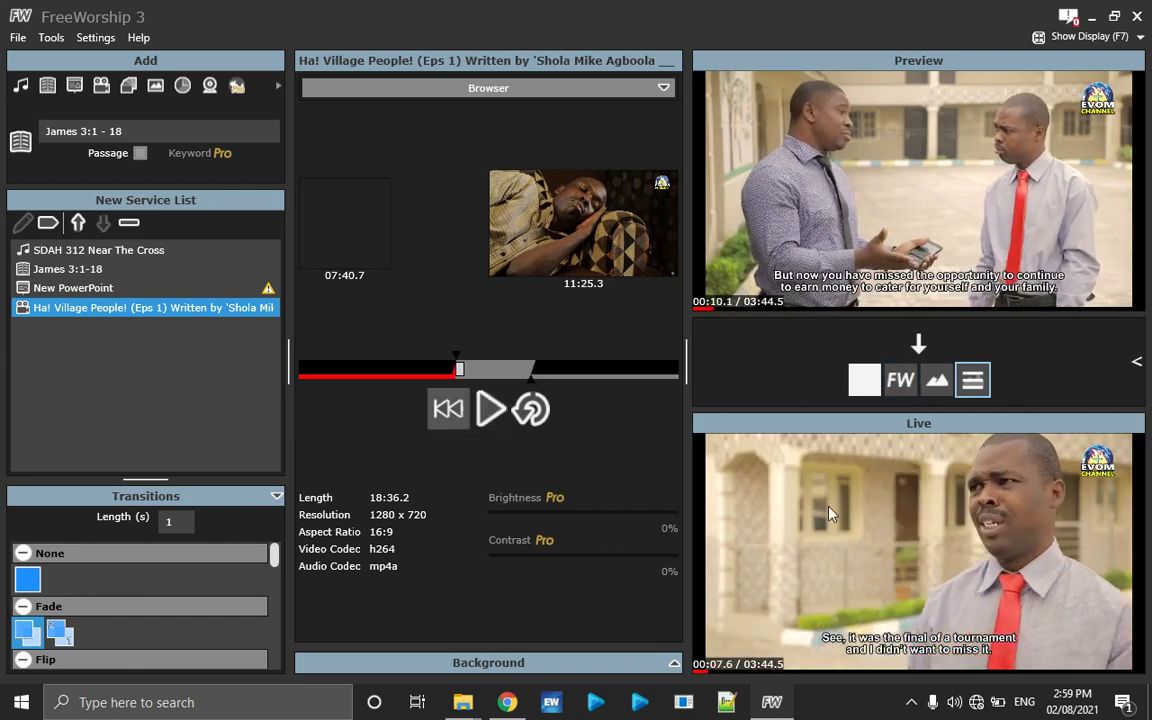
# Step: Return to the James 3:1-18 item and send verse 2 live in place of the video
pyautogui.click(89, 288)
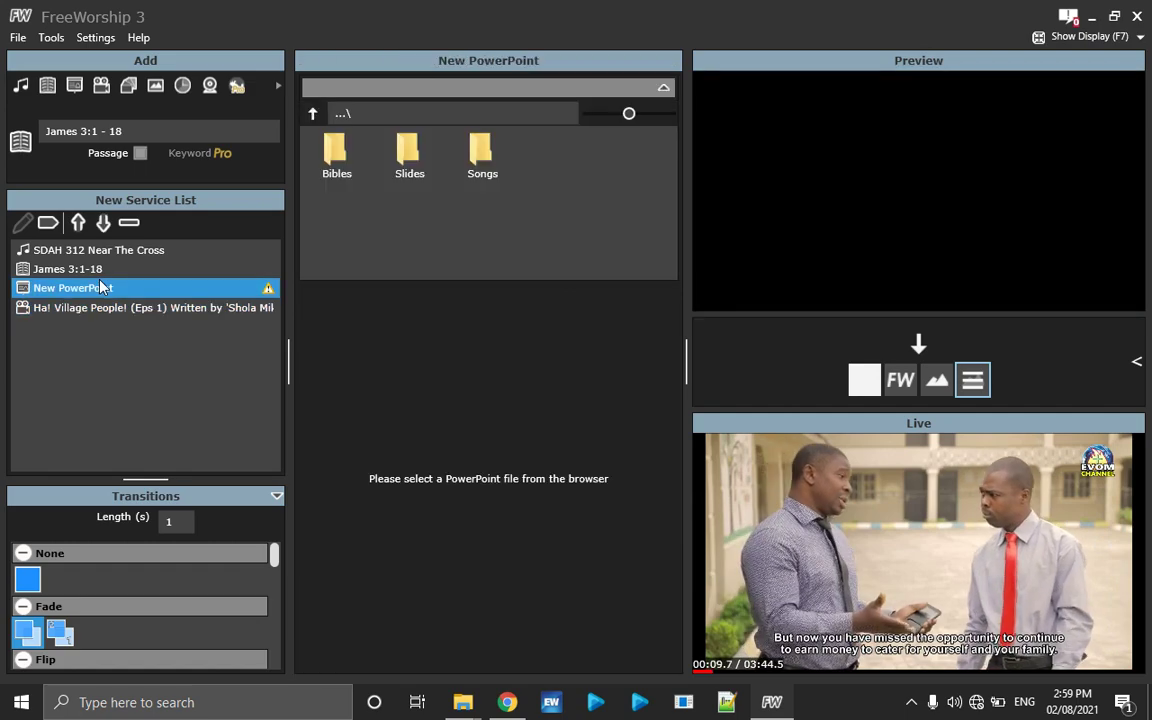
pyautogui.click(97, 272)
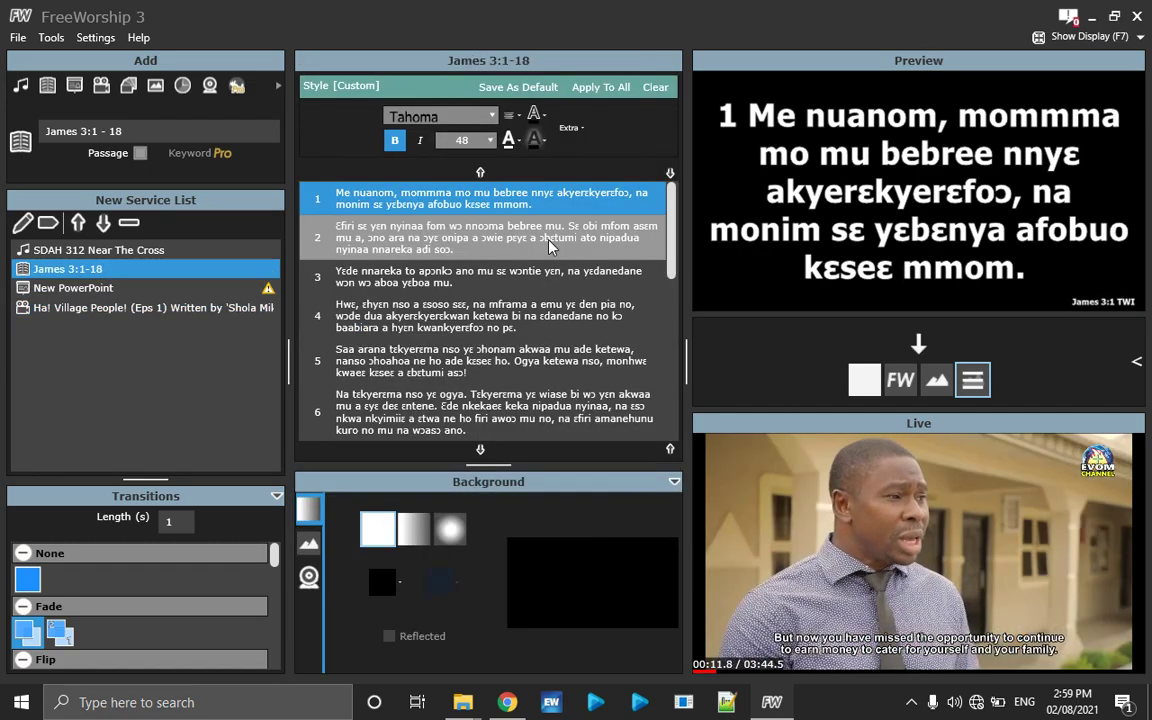
pyautogui.click(520, 276)
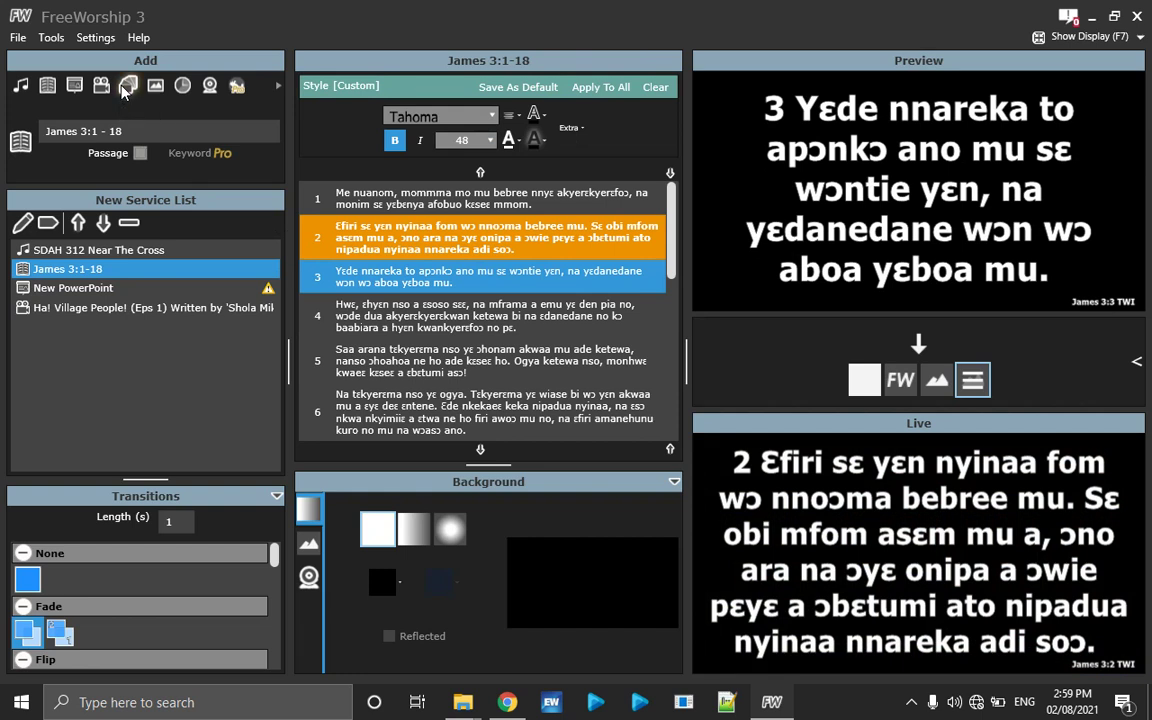
# Step: Create a new slide presentation in the service list and add the text "ghana ba" to its first slide
pyautogui.click(126, 88)
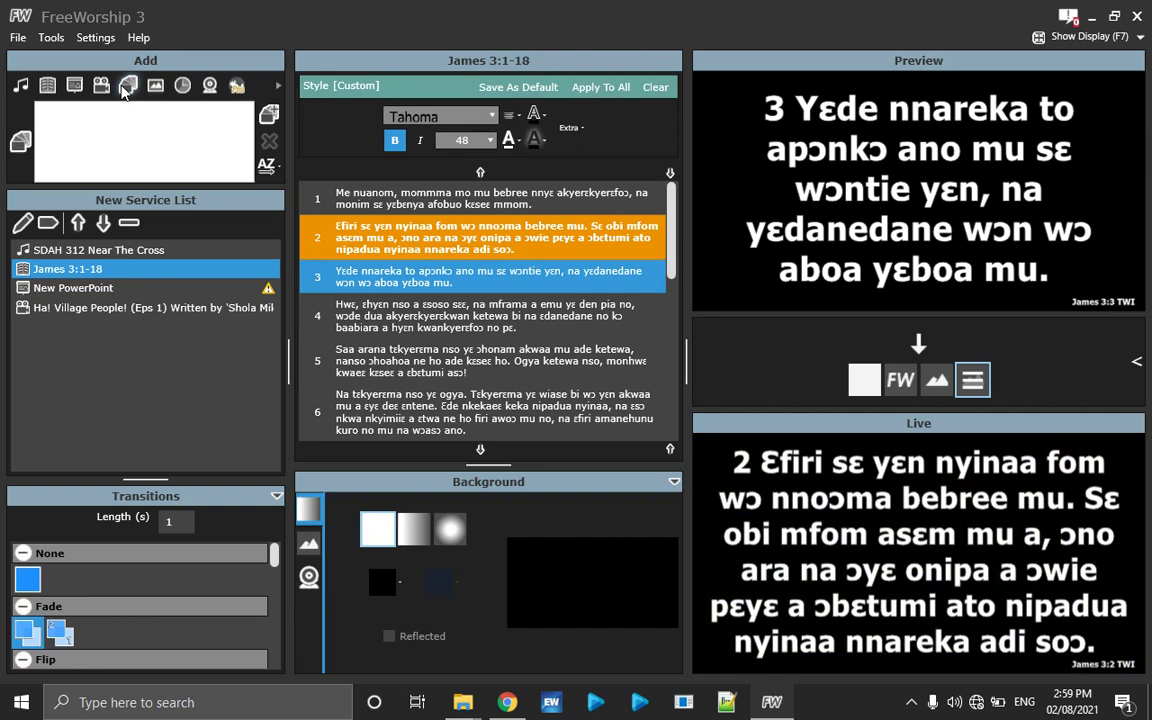
pyautogui.click(270, 116)
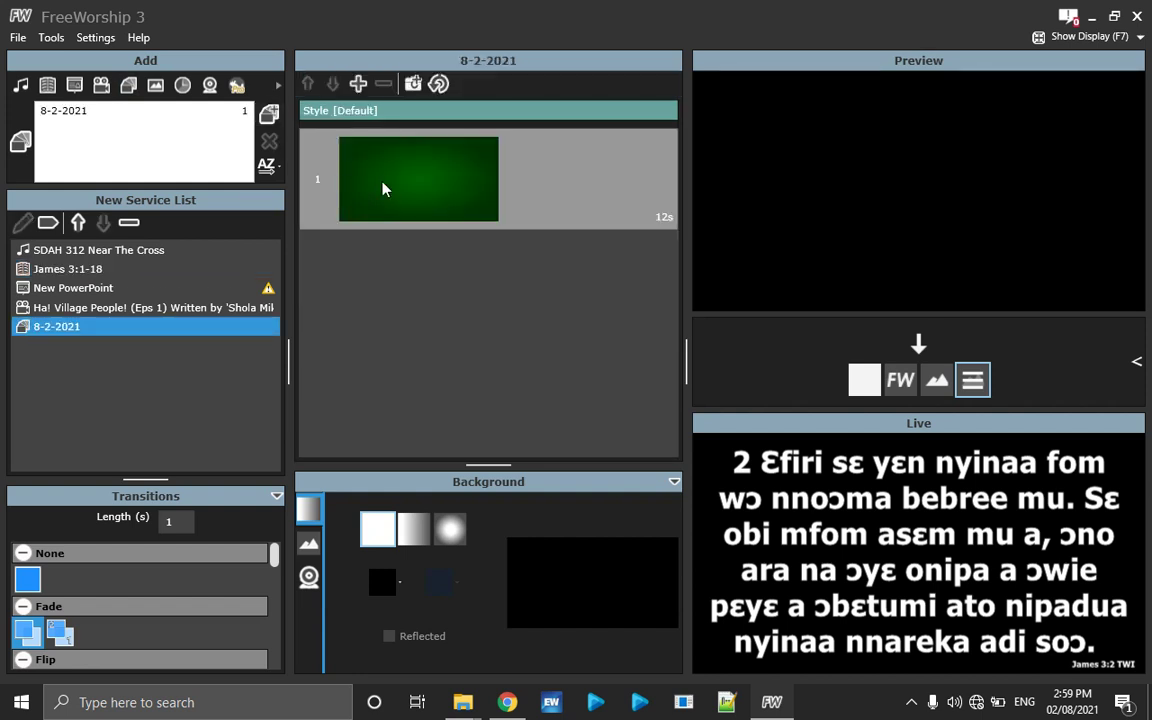
pyautogui.click(382, 188)
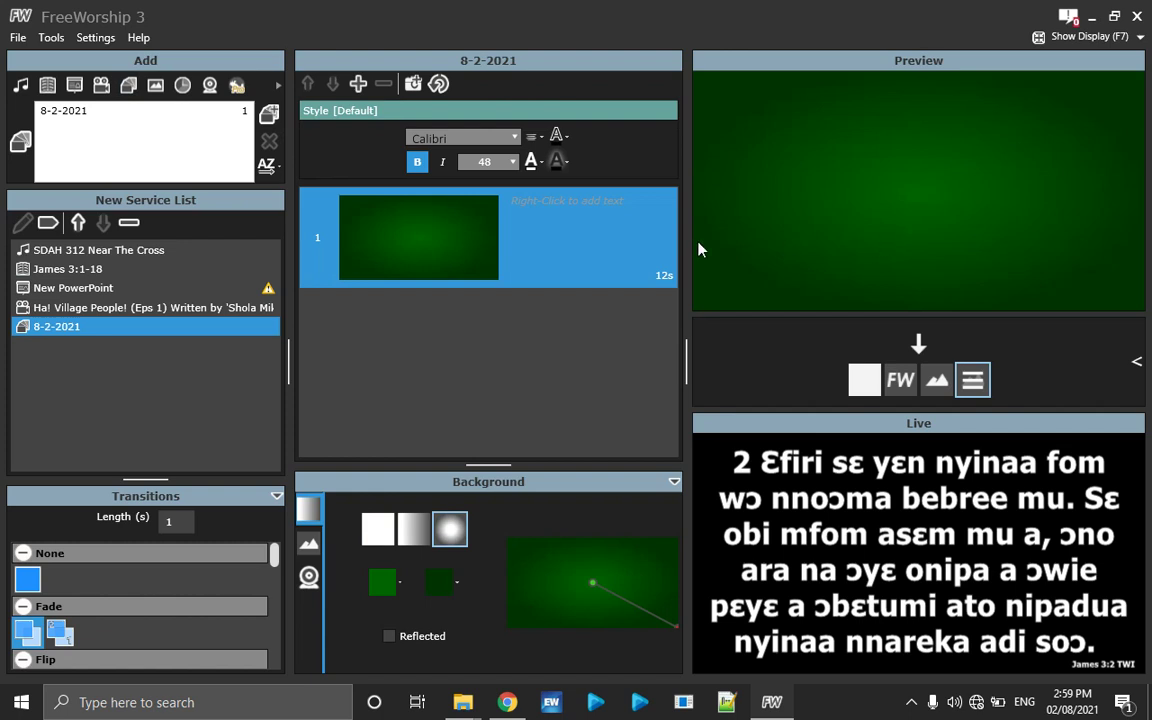
pyautogui.rightClick(560, 205)
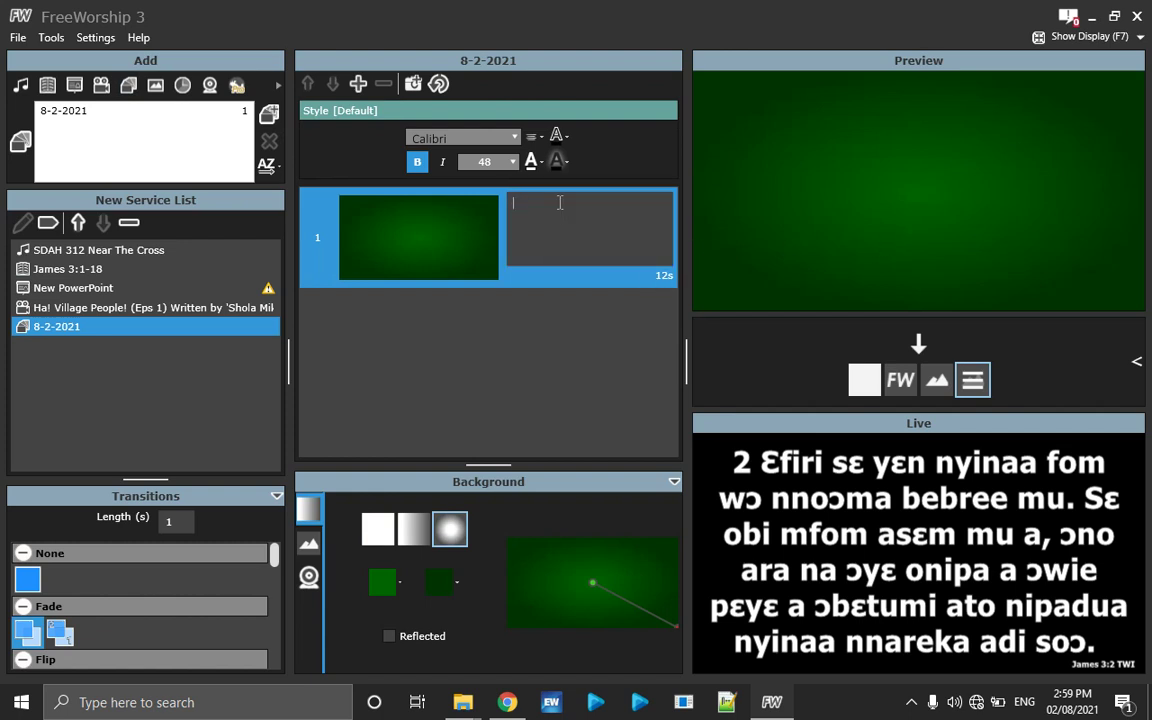
pyautogui.write('ghana b')
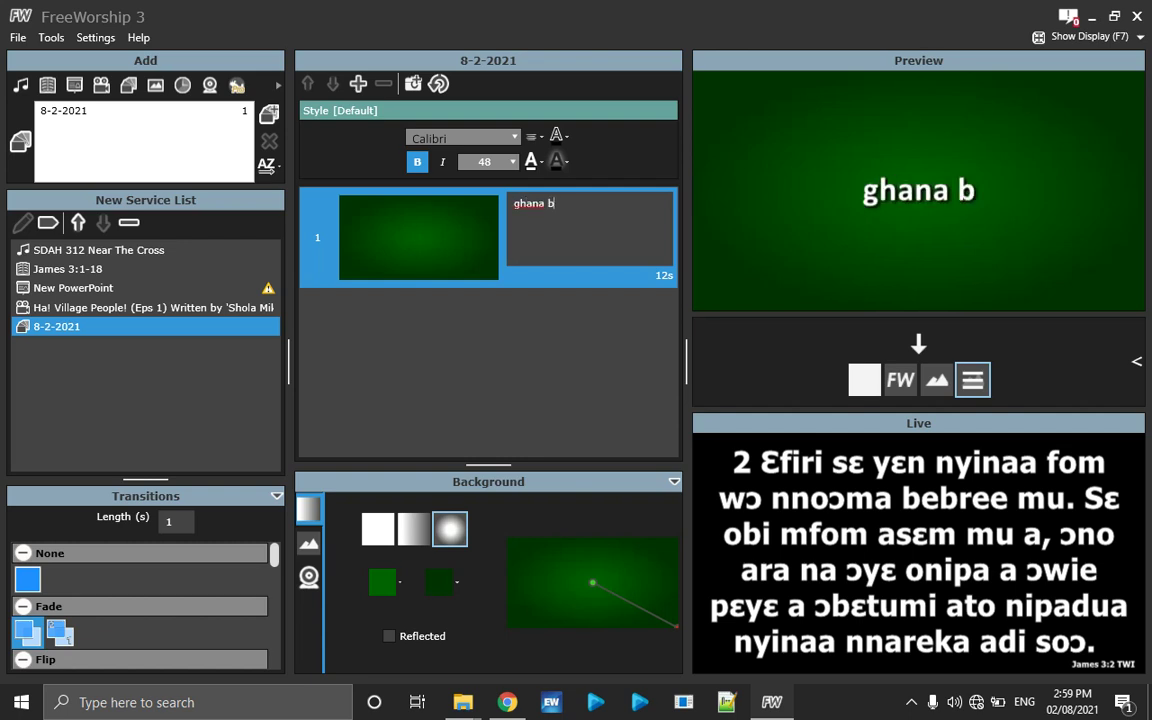
pyautogui.write('a')
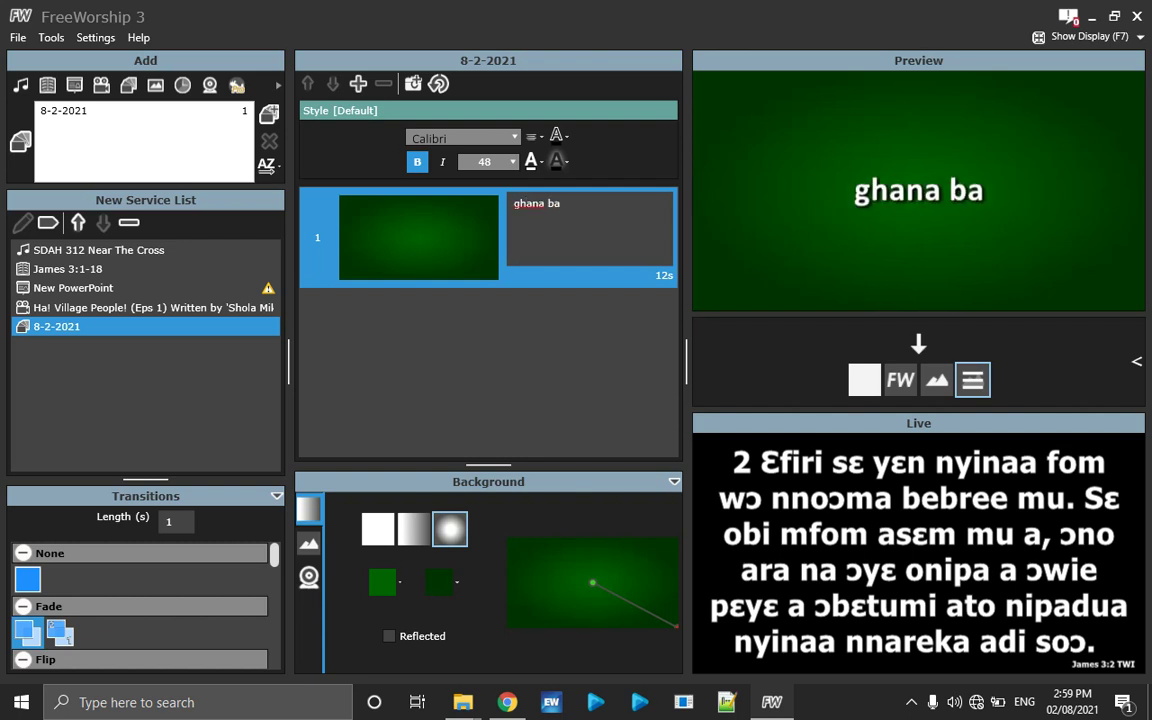
pyautogui.click(495, 286)
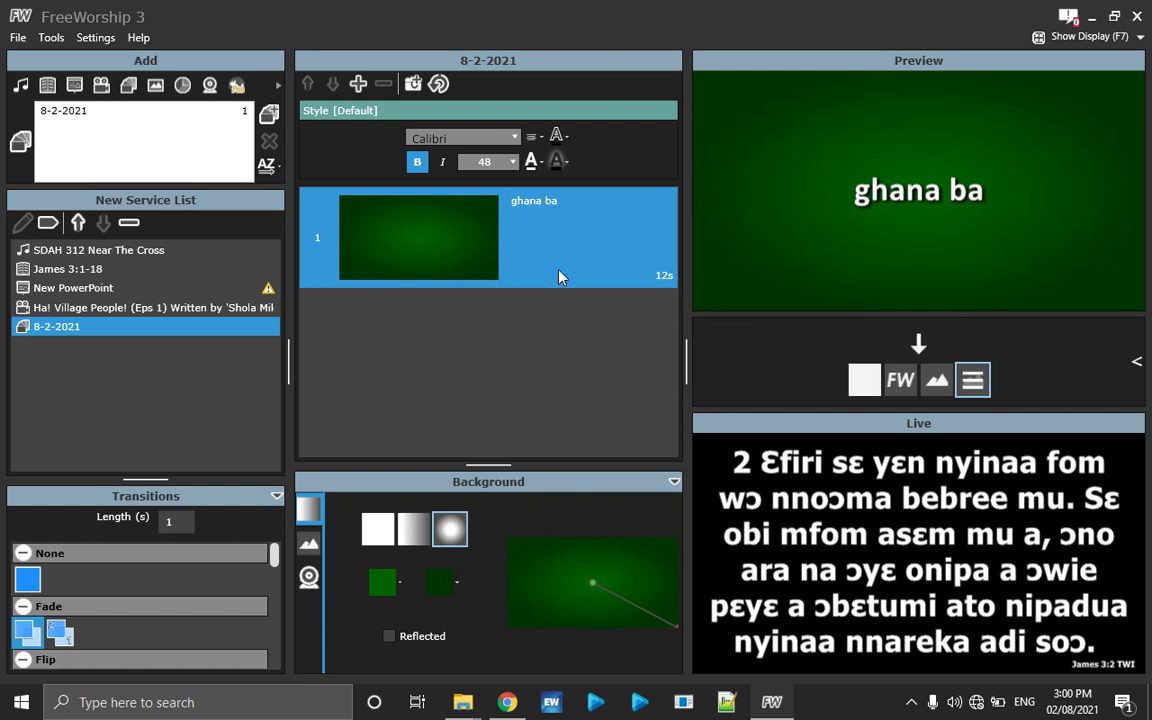
# Step: Create another slide presentation in the service list and add the text "All women should wait after close of service" to its first slide
pyautogui.click(268, 116)
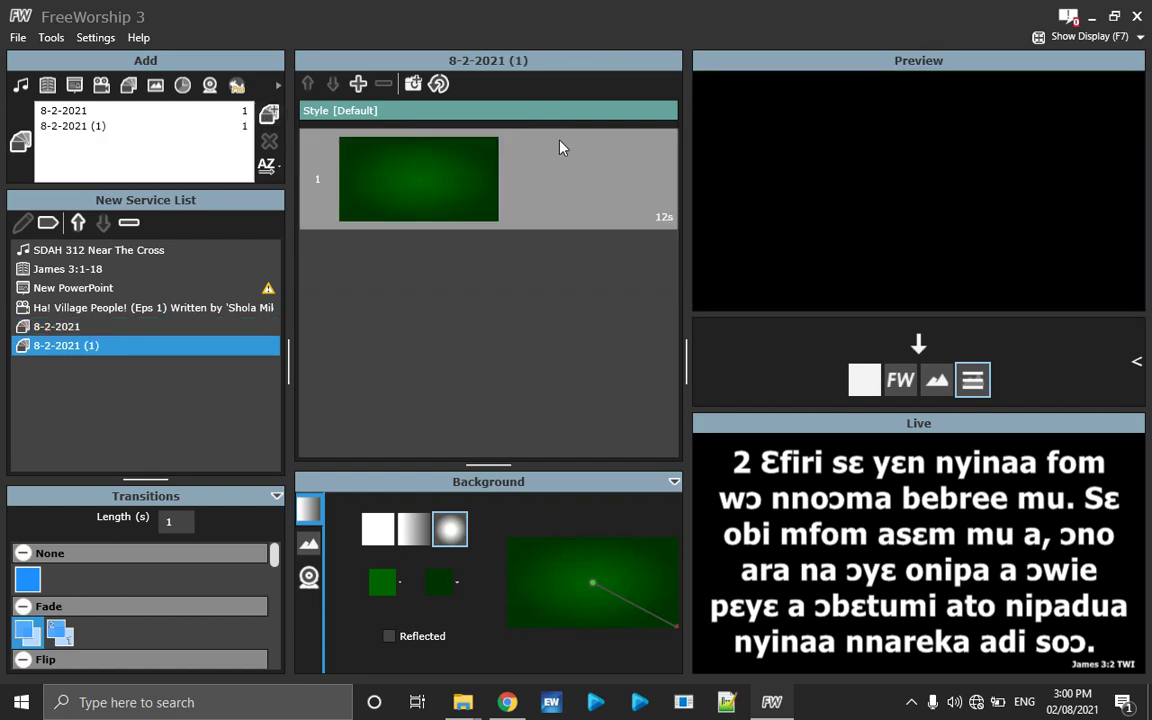
pyautogui.click(525, 201)
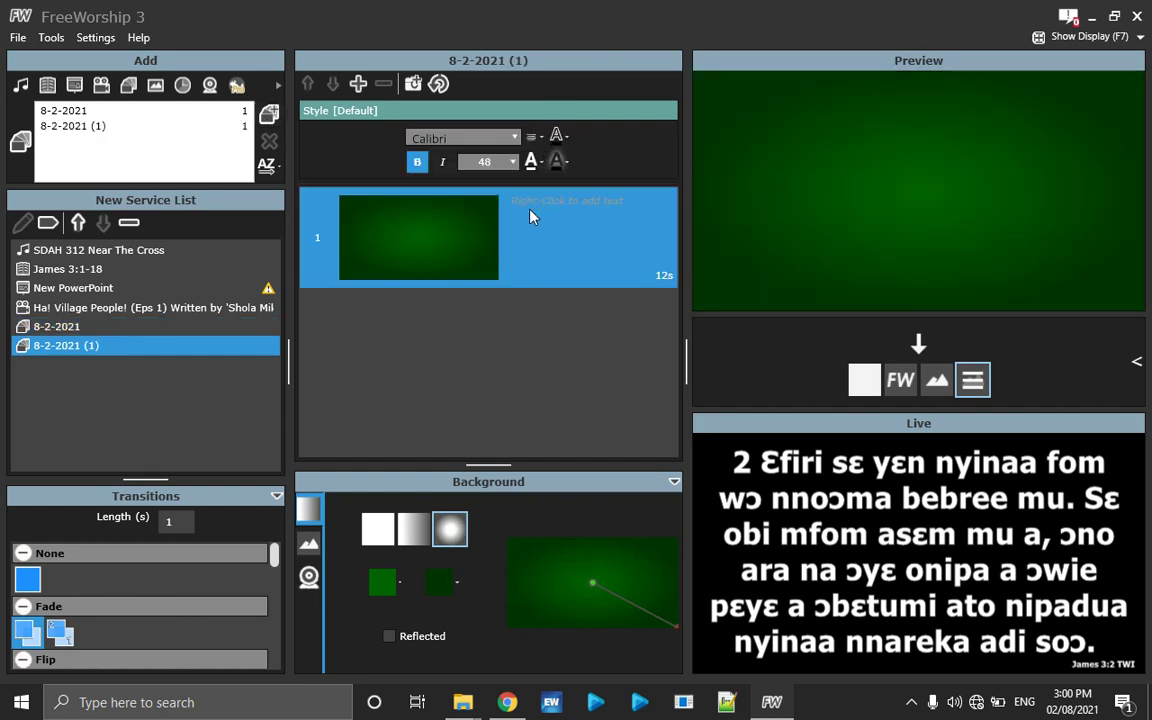
pyautogui.rightClick(550, 204)
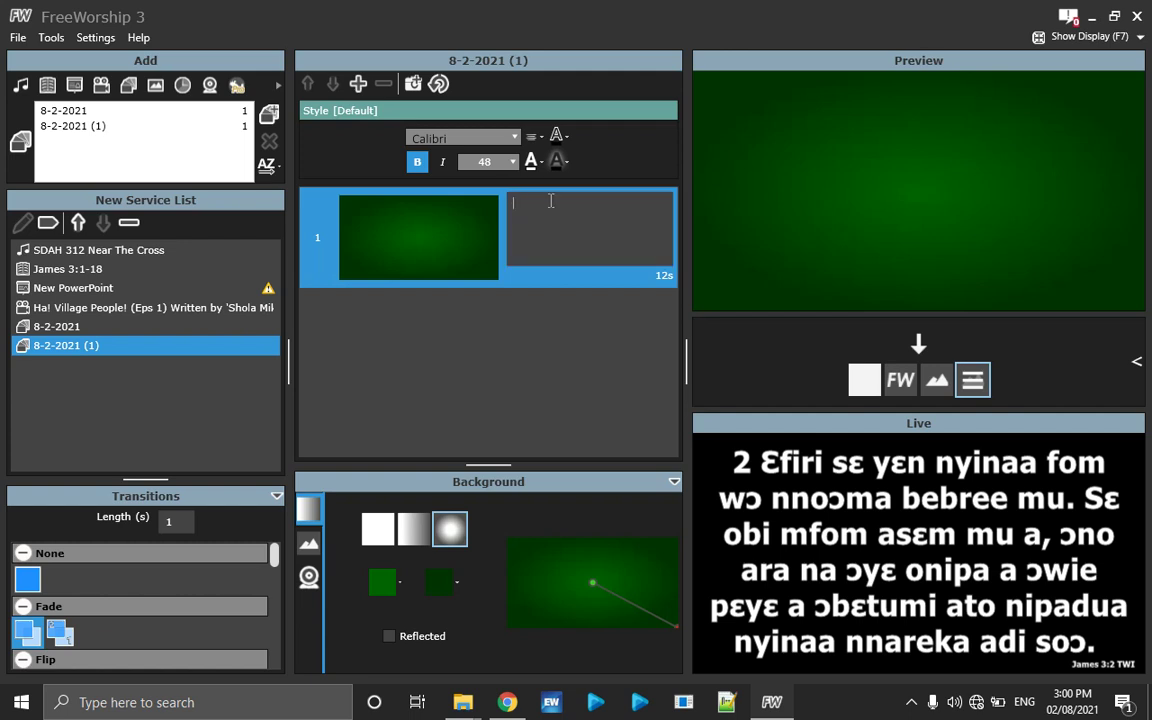
pyautogui.write('All ')
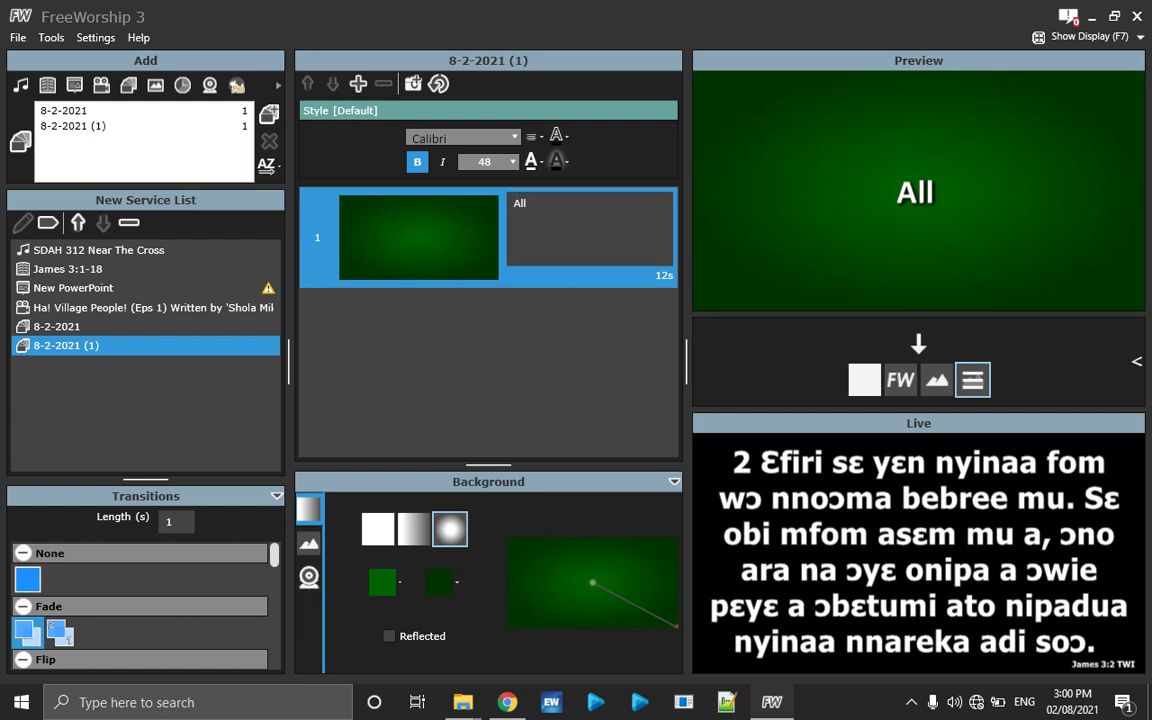
pyautogui.write('women sh')
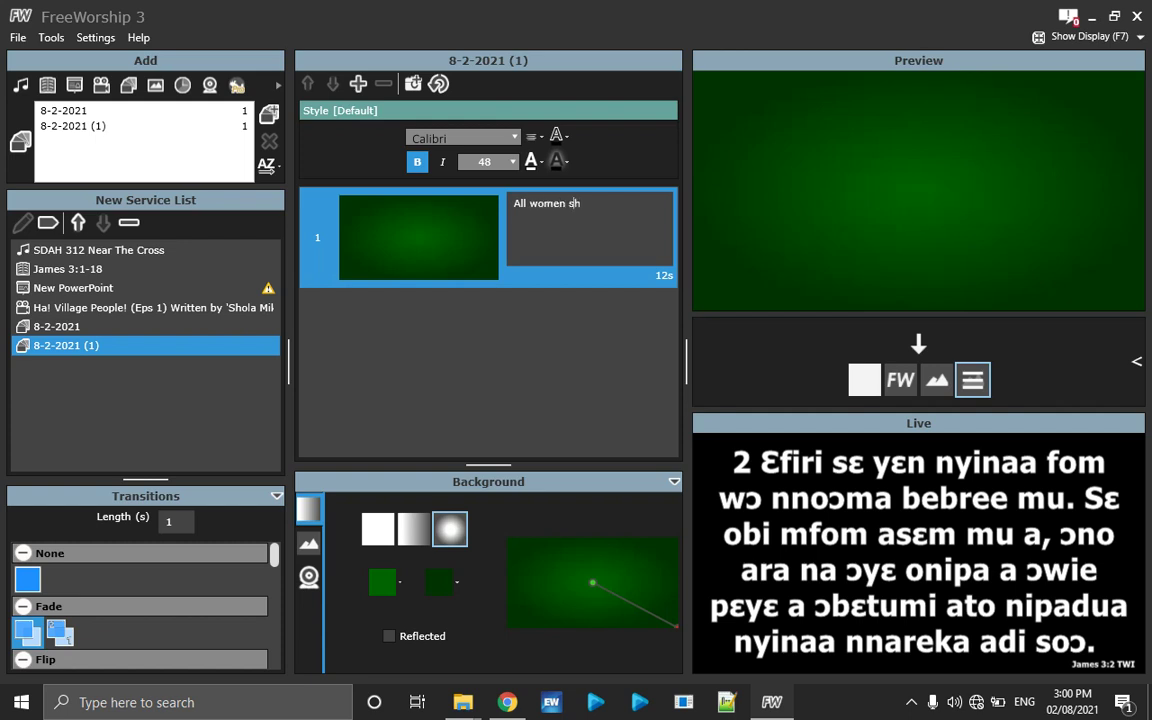
pyautogui.write('ould wait')
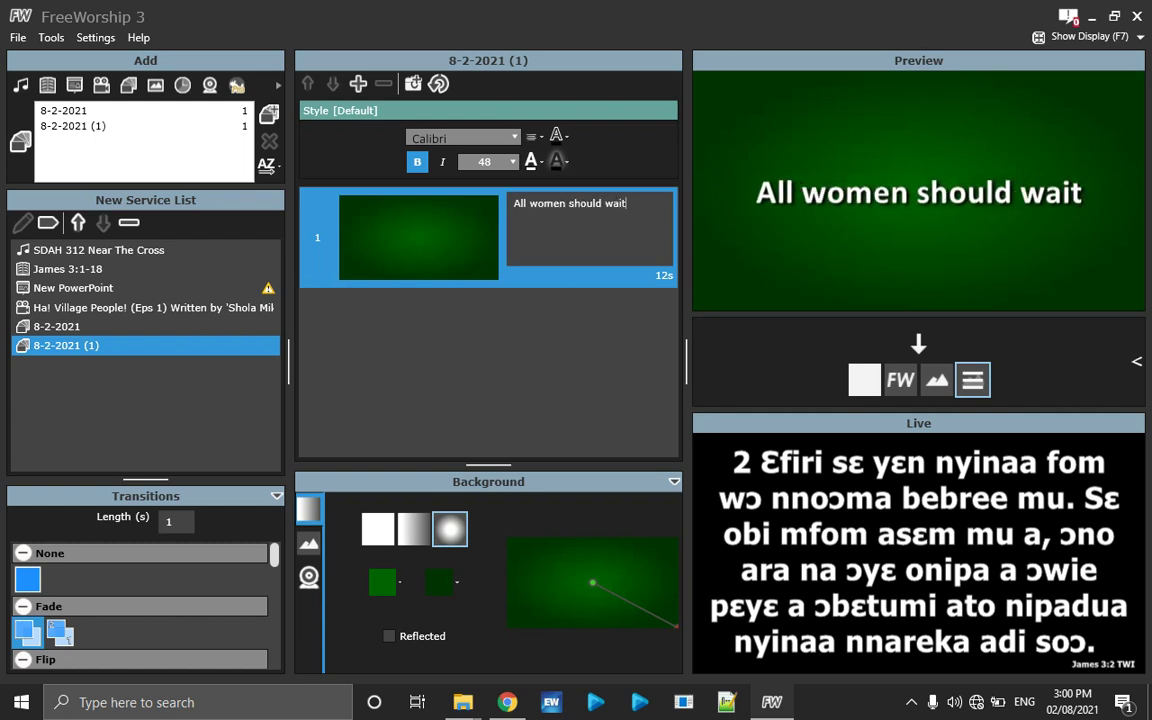
pyautogui.write(' after ')
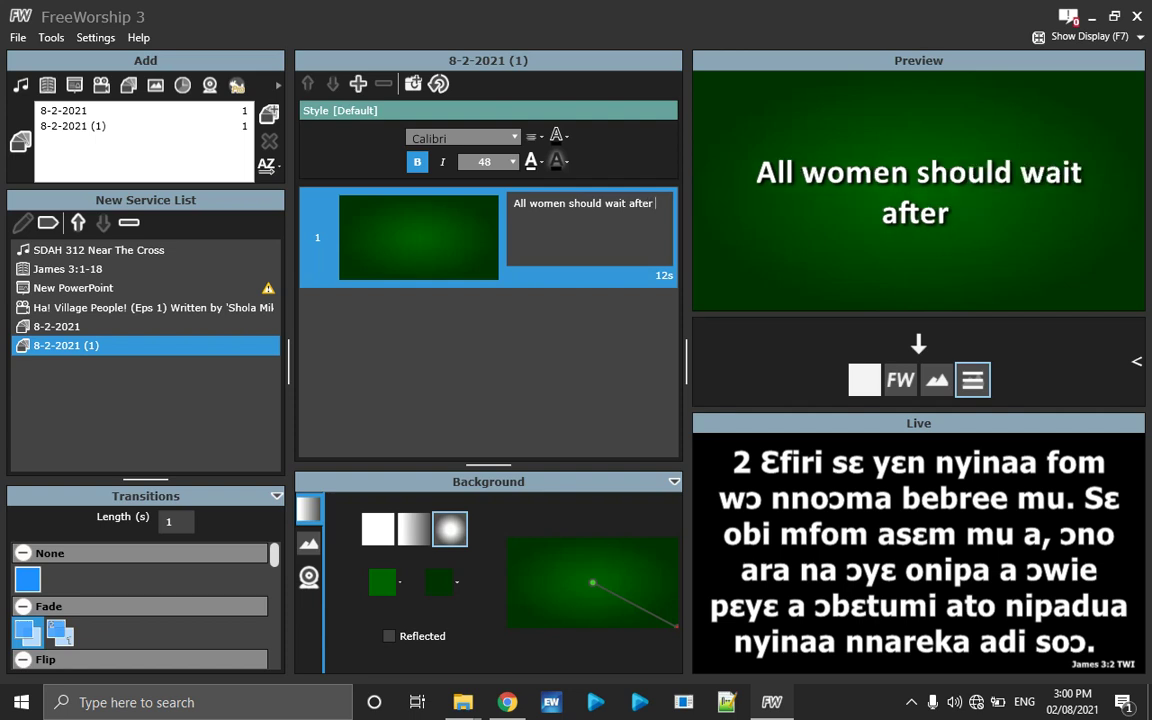
pyautogui.write('close of servi')
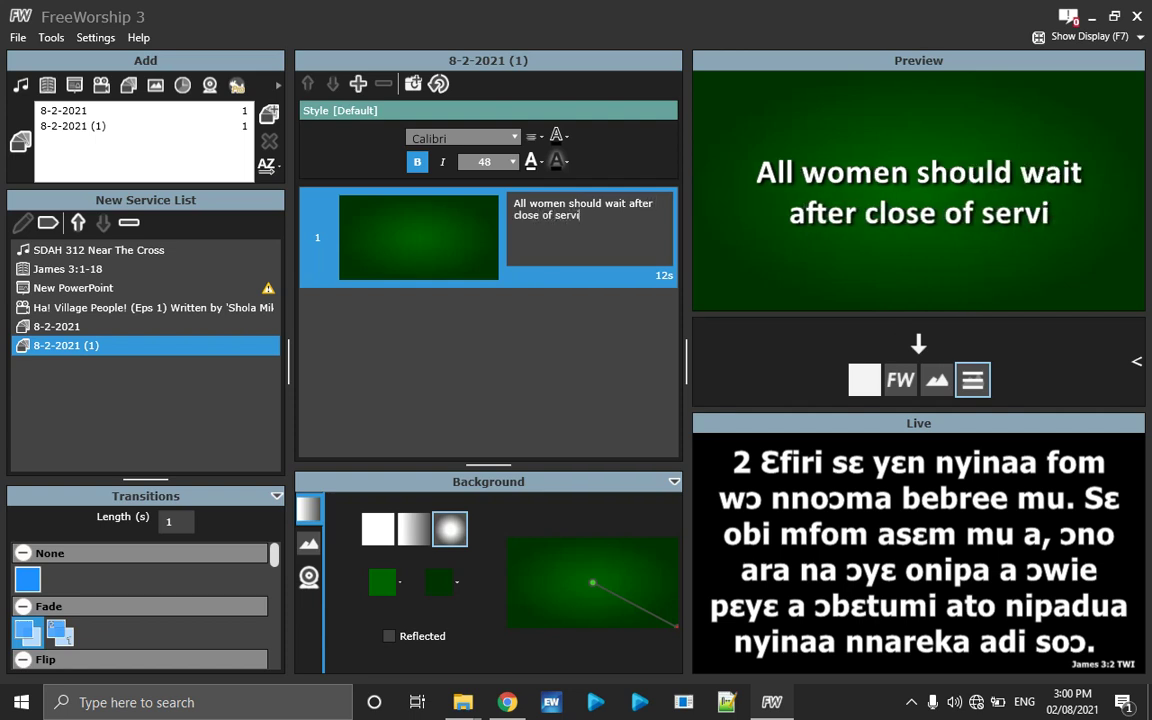
pyautogui.write('ce')
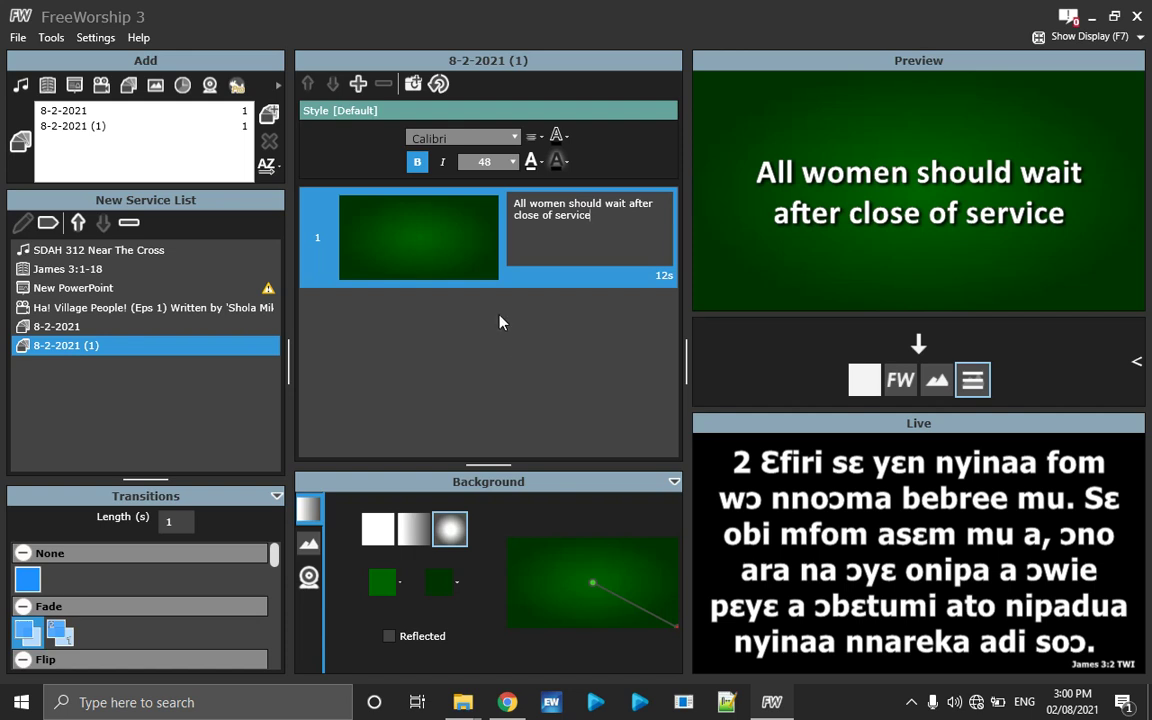
# Step: Add a second slide with the text "ghaha" to the presentation and send the first slide live
pyautogui.click(357, 85)
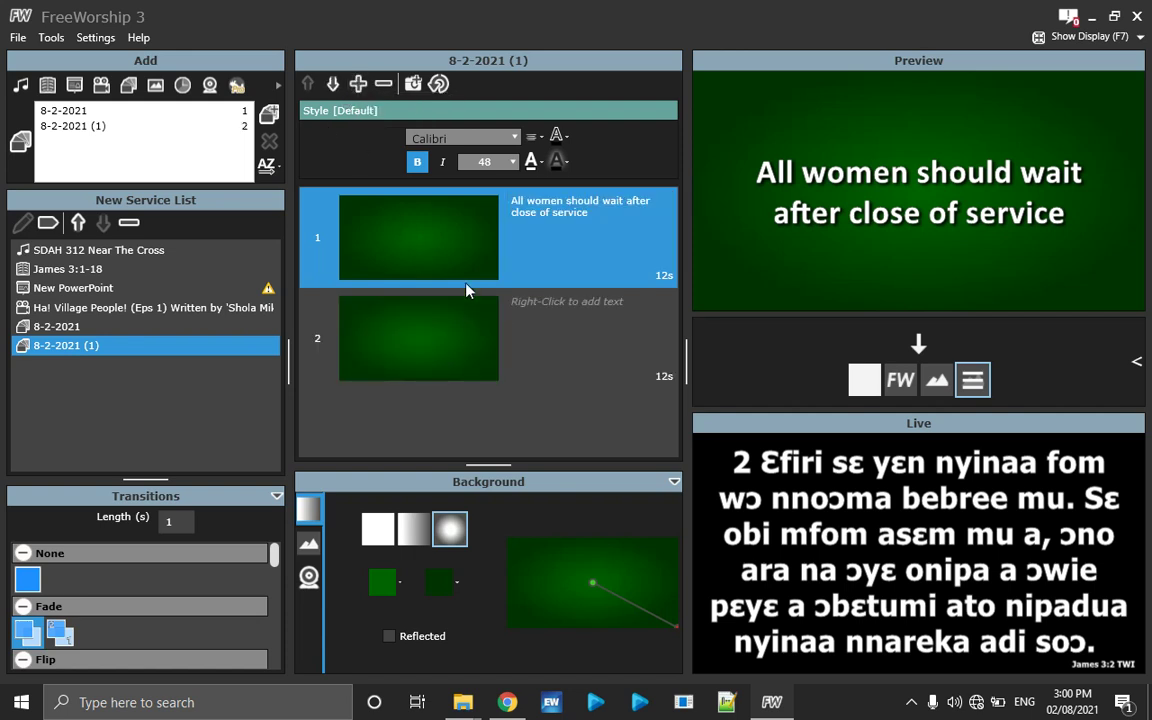
pyautogui.click(455, 342)
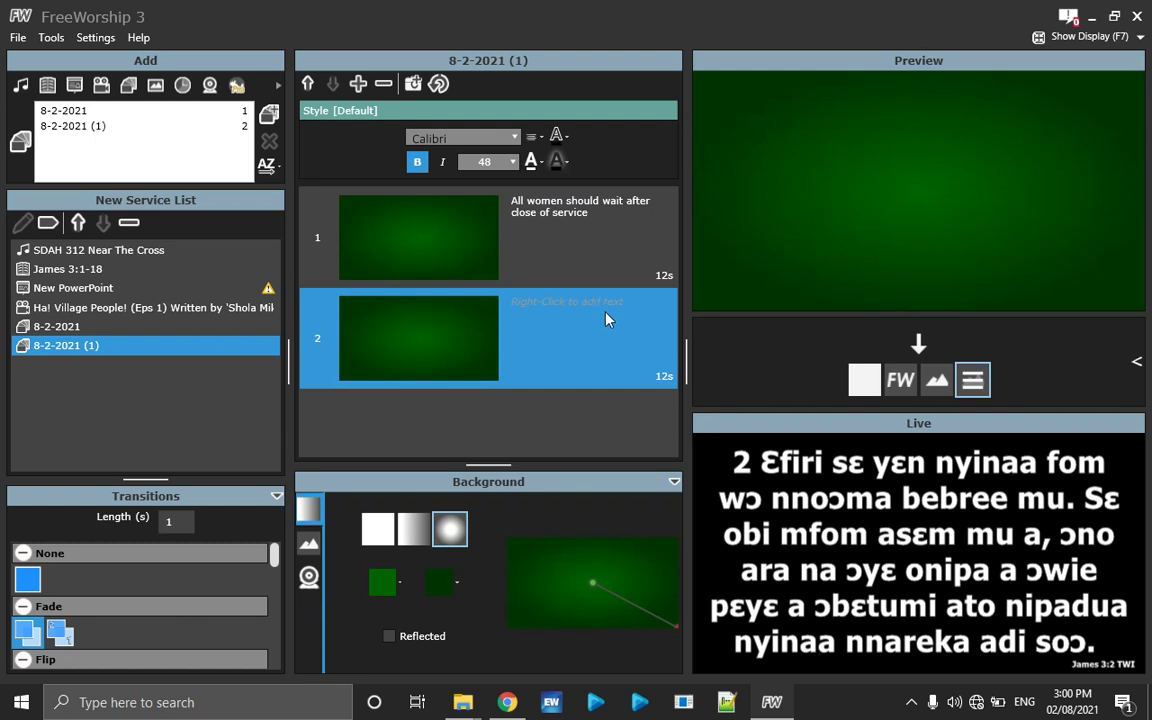
pyautogui.click(583, 256)
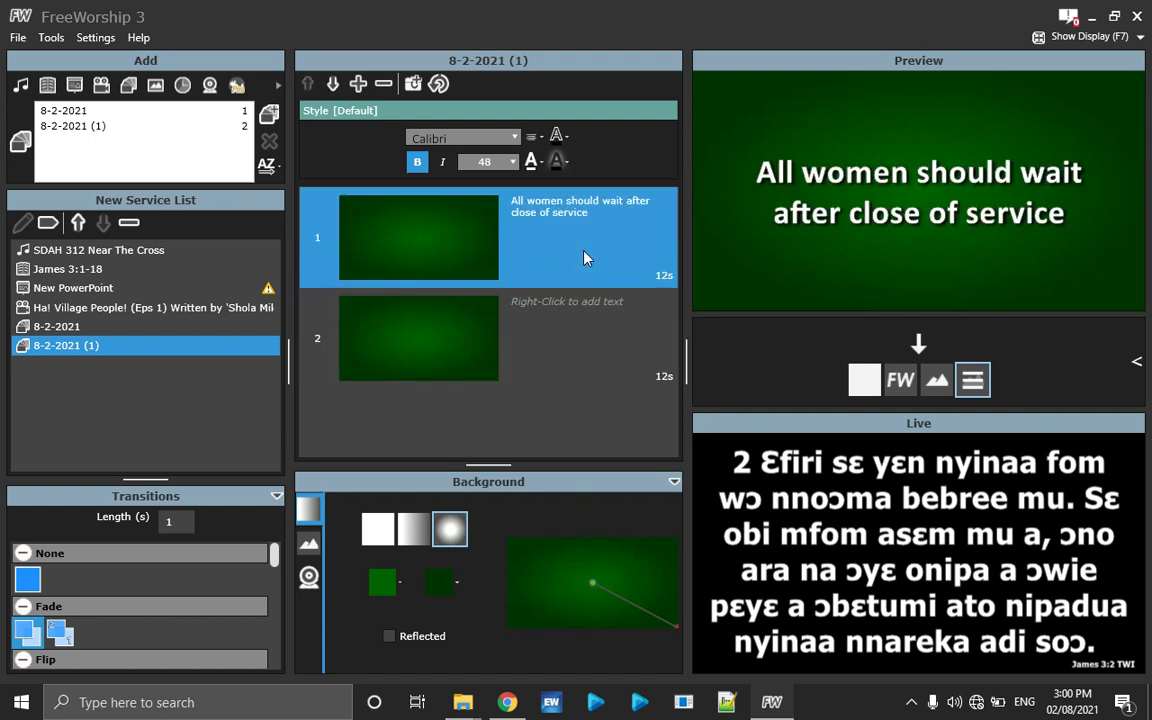
pyautogui.doubleClick(583, 307)
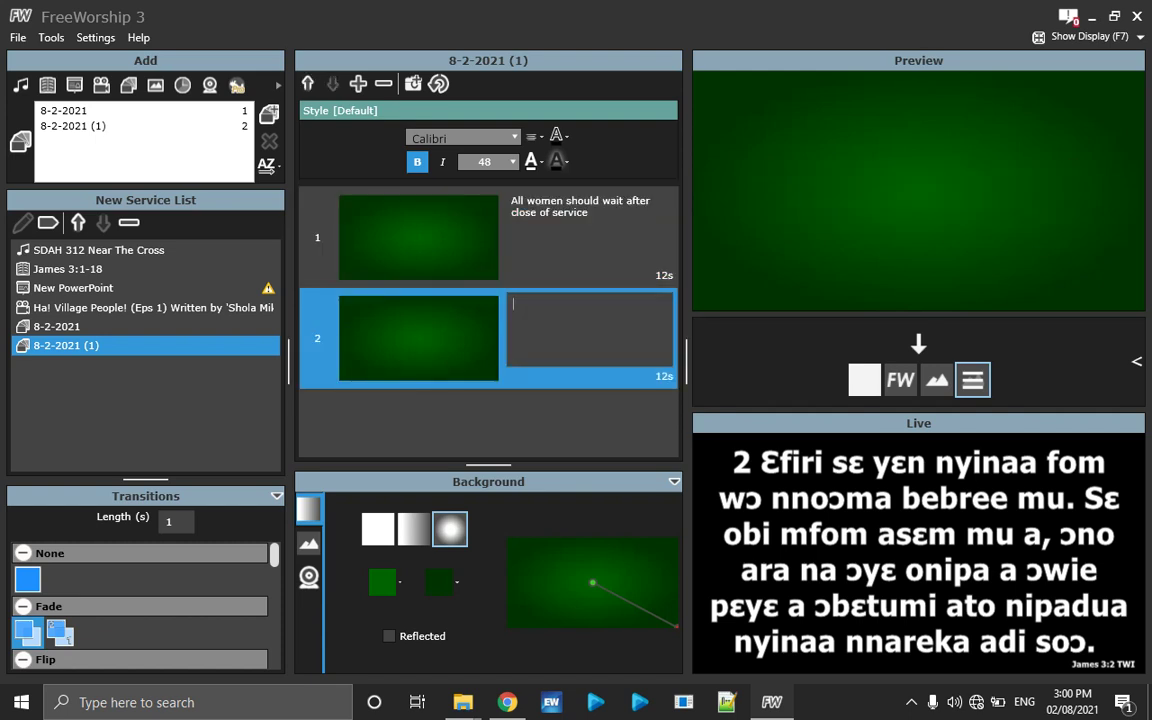
pyautogui.write('ghaha')
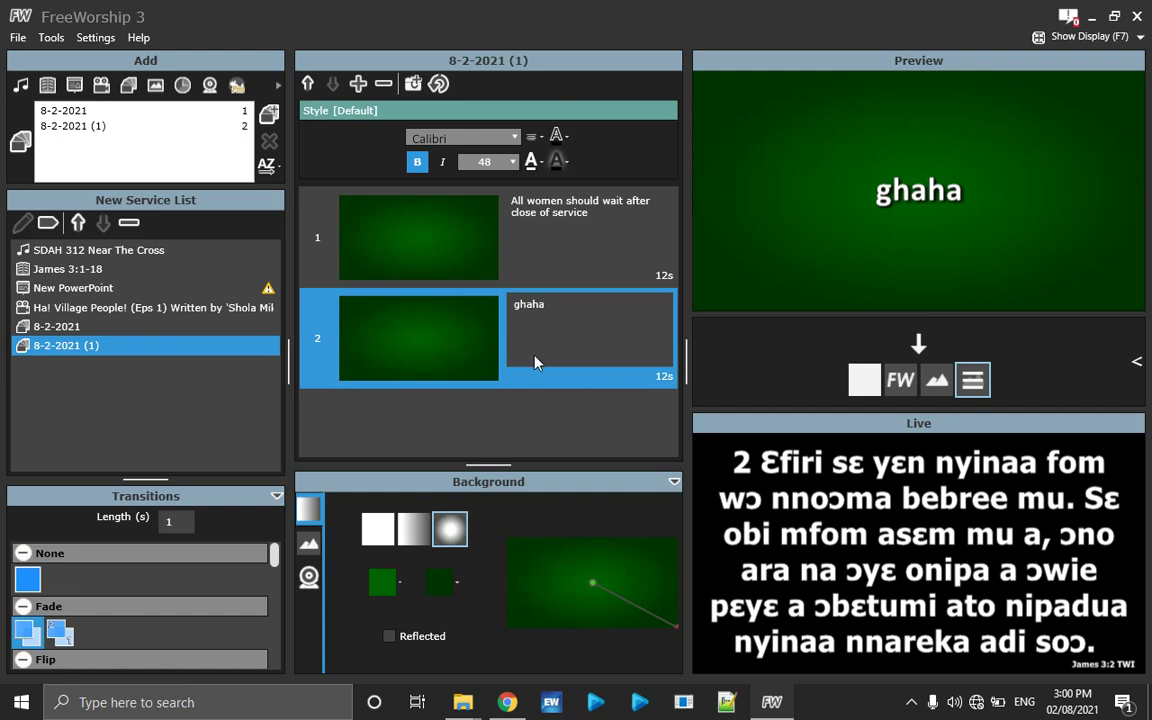
pyautogui.click(545, 245)
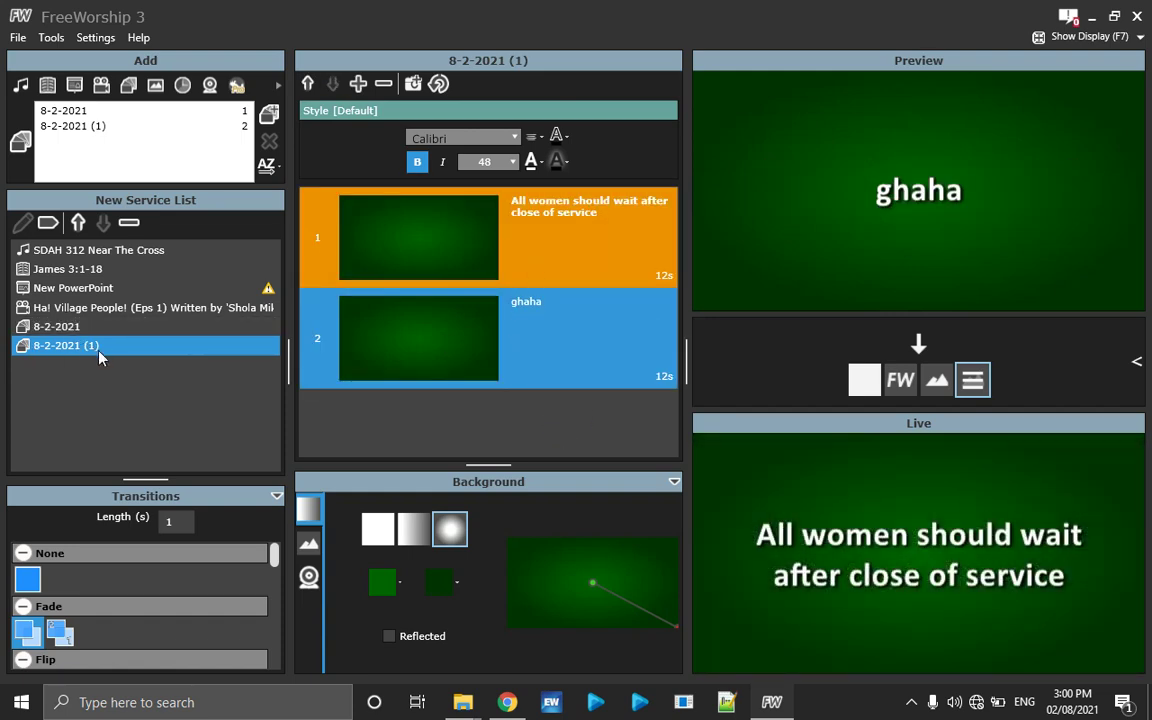
# Step: Add a Clock / Timer item to the service list and send the digital clock live
pyautogui.click(182, 86)
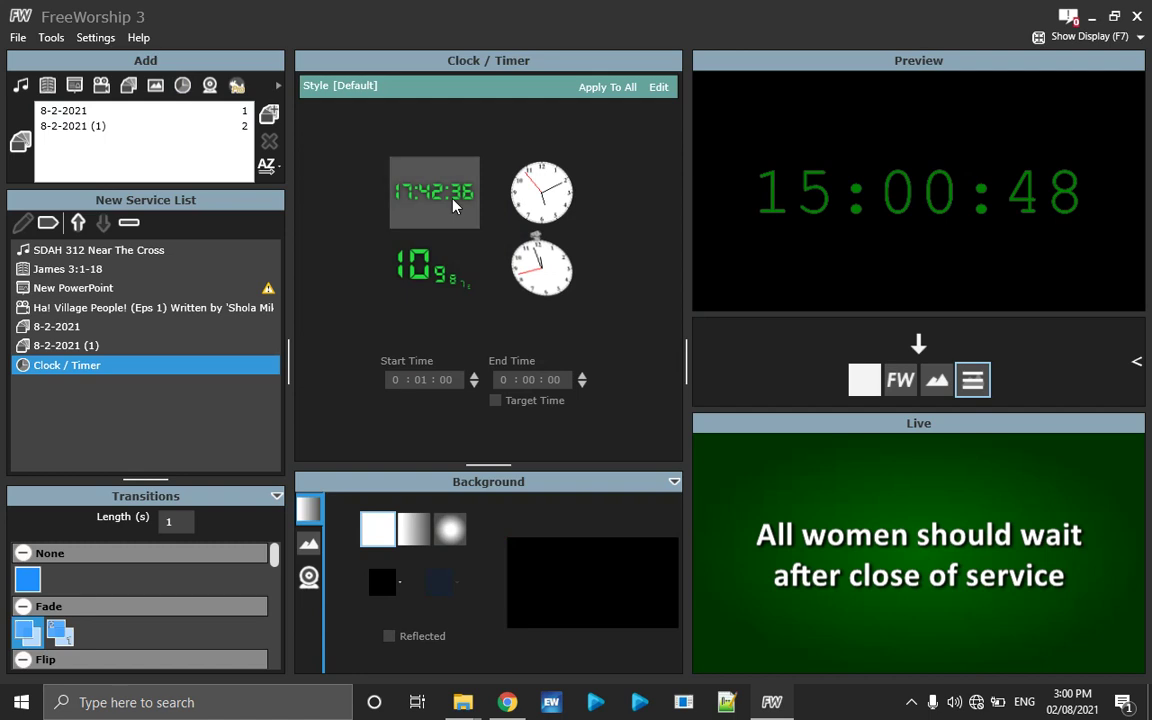
pyautogui.click(919, 346)
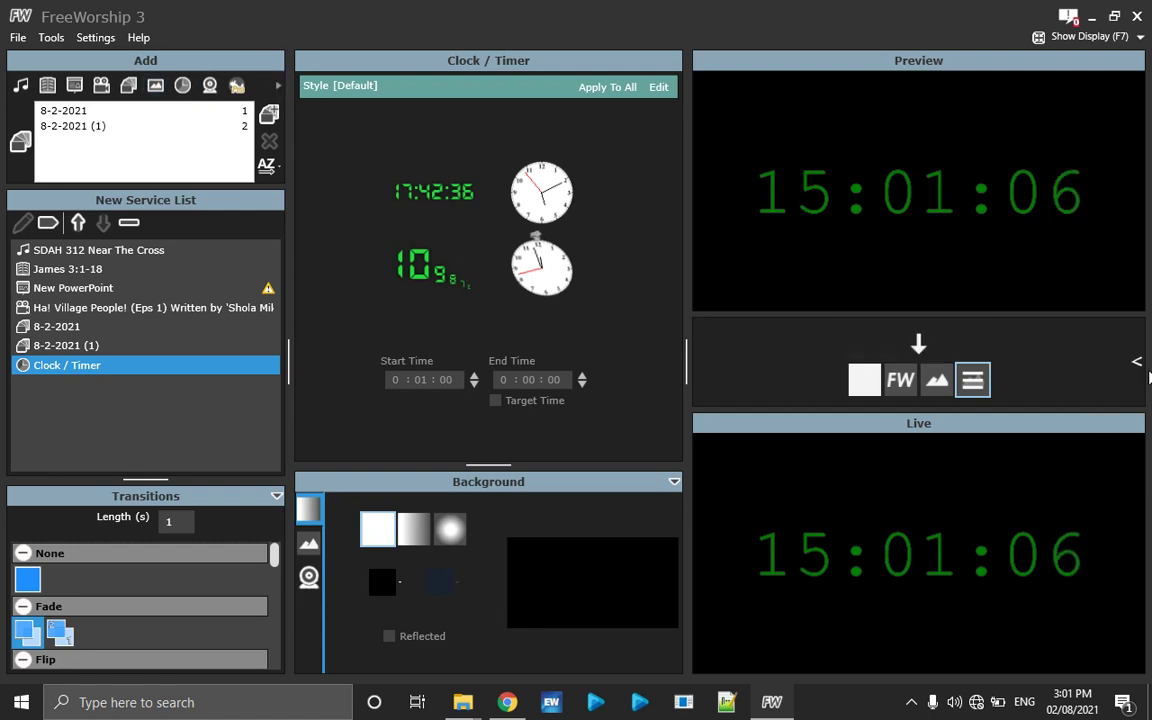
# Step: Broadcast the quick alert "eveshshshjsjhsjshjshhs" over the live output with the Alert Basher, and collapse it again
pyautogui.click(1136, 361)
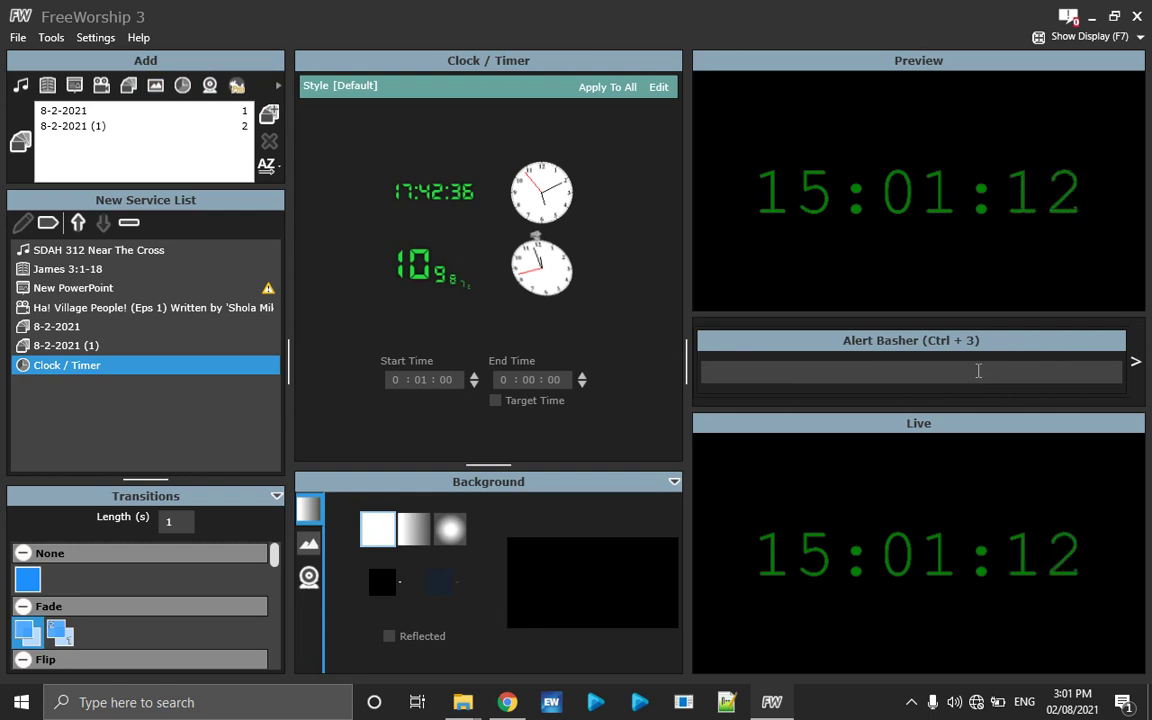
pyautogui.press('BackSpace')
pyautogui.write('shshshjsjhsjshjshhs')
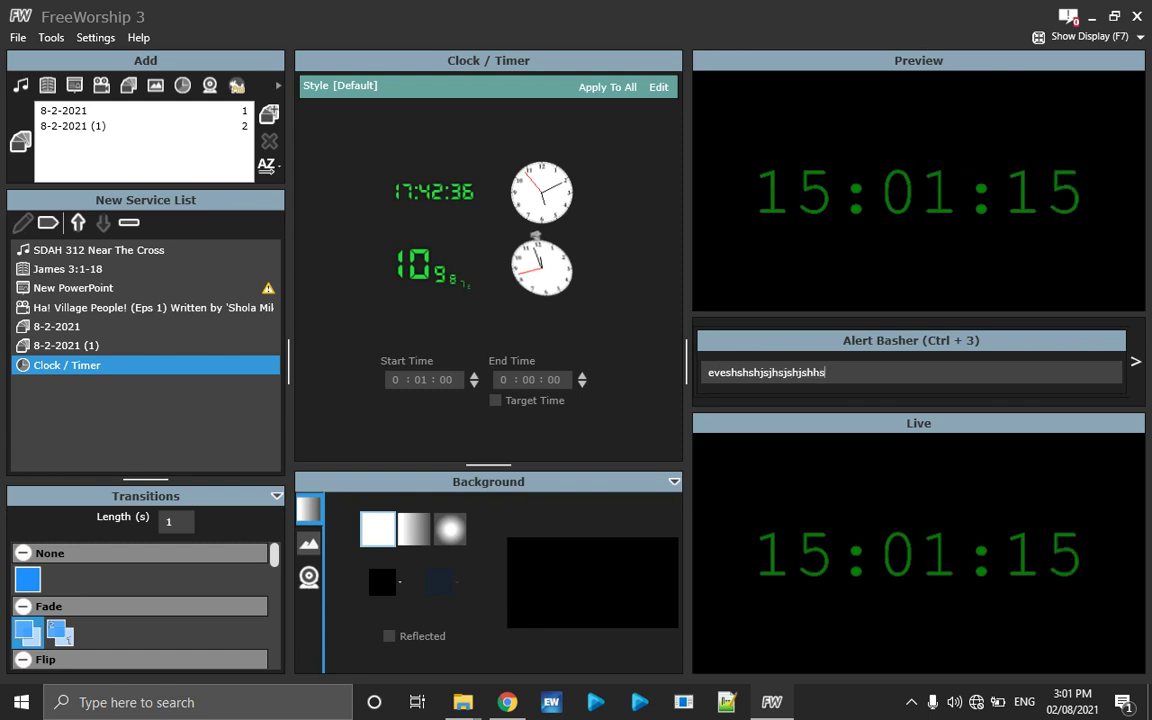
pyautogui.press('Return')
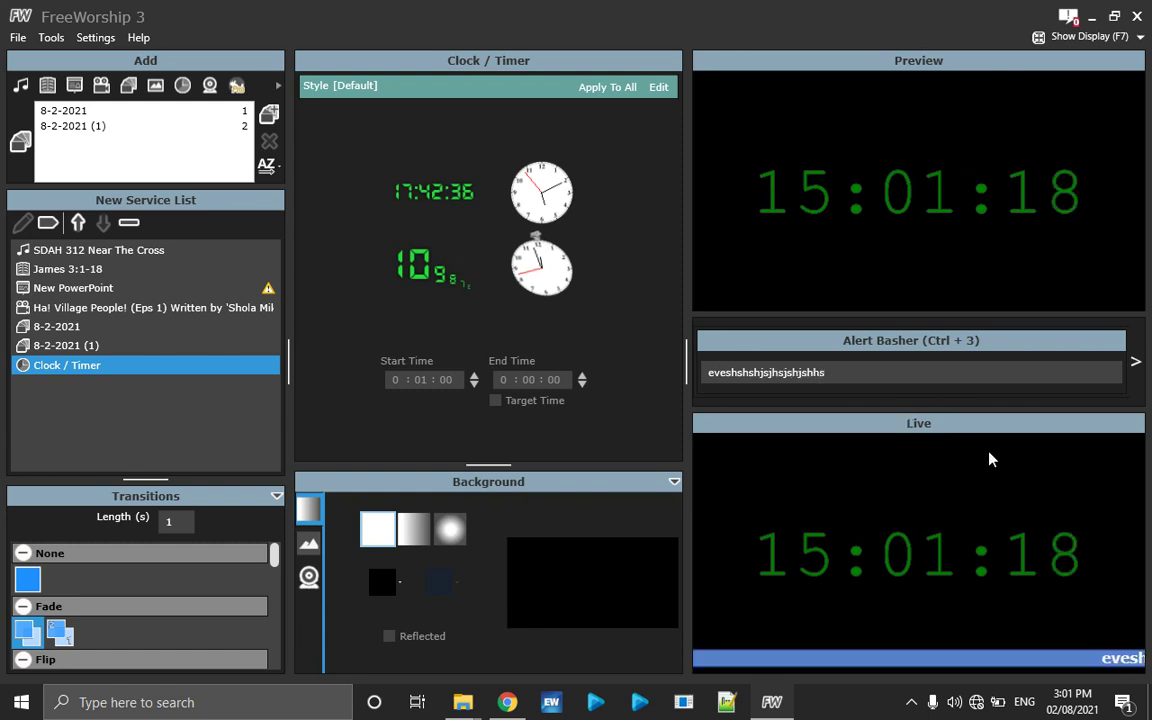
pyautogui.click(1135, 362)
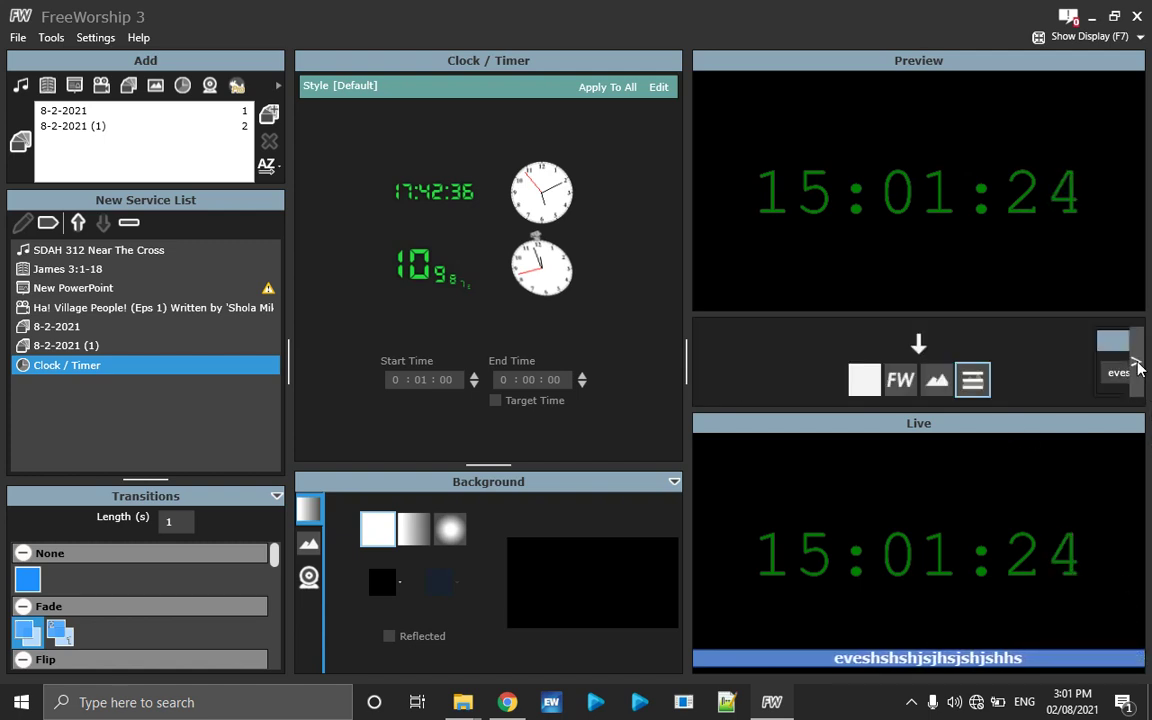
pyautogui.click(1136, 362)
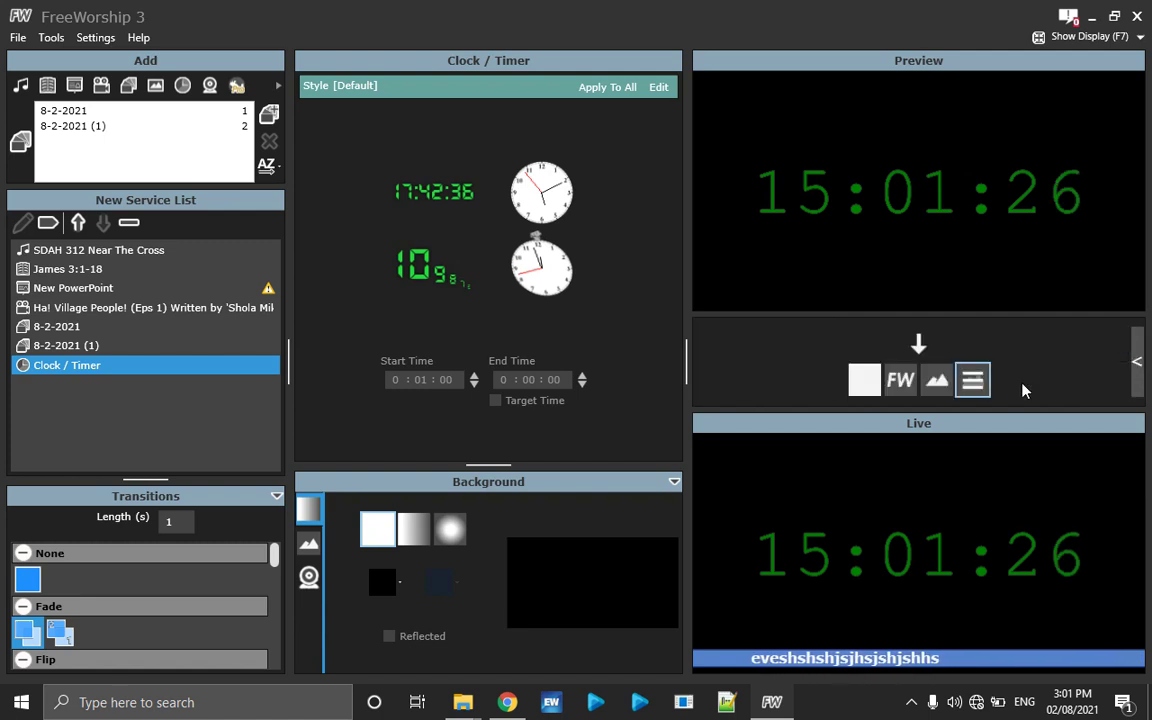
# Step: Switch the live output to black, to the logo and to the background, and return it to the full content
pyautogui.click(864, 381)
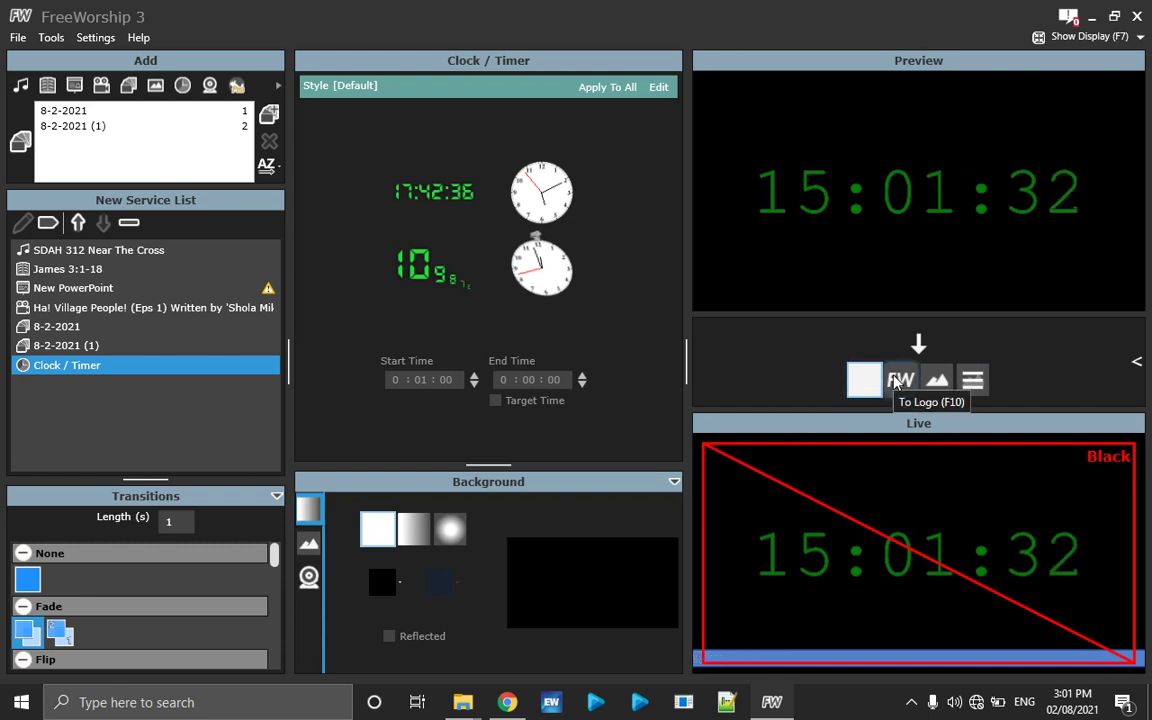
pyautogui.click(898, 381)
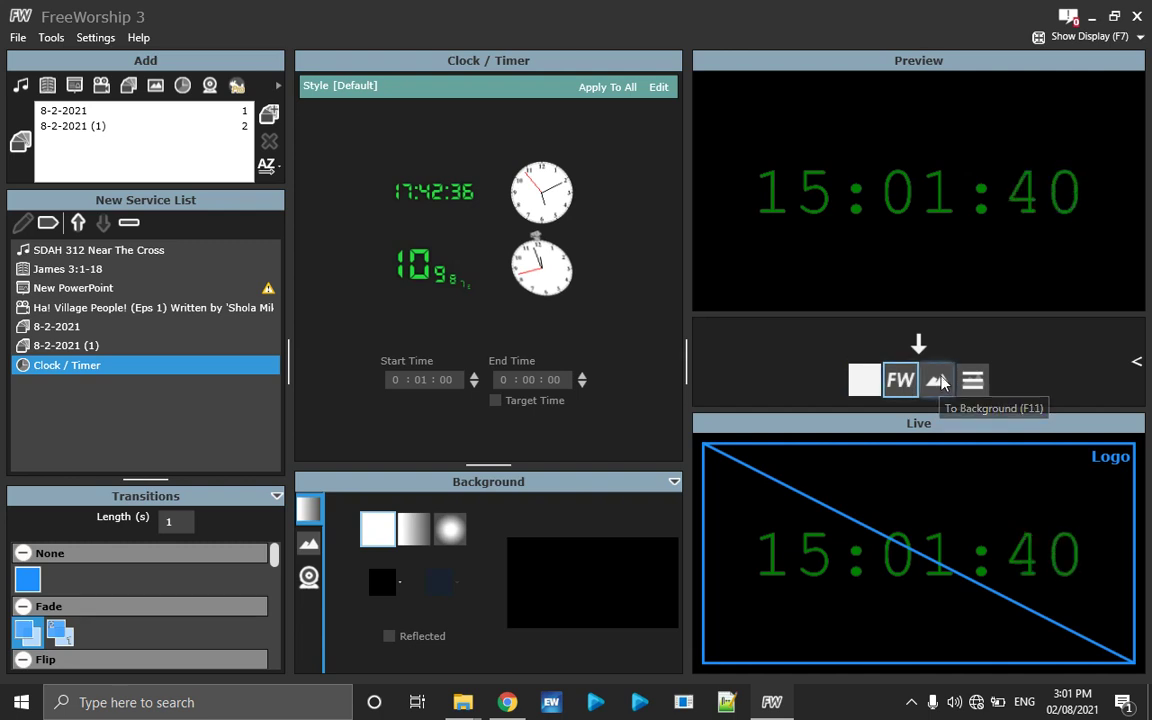
pyautogui.click(938, 380)
pyautogui.click(975, 381)
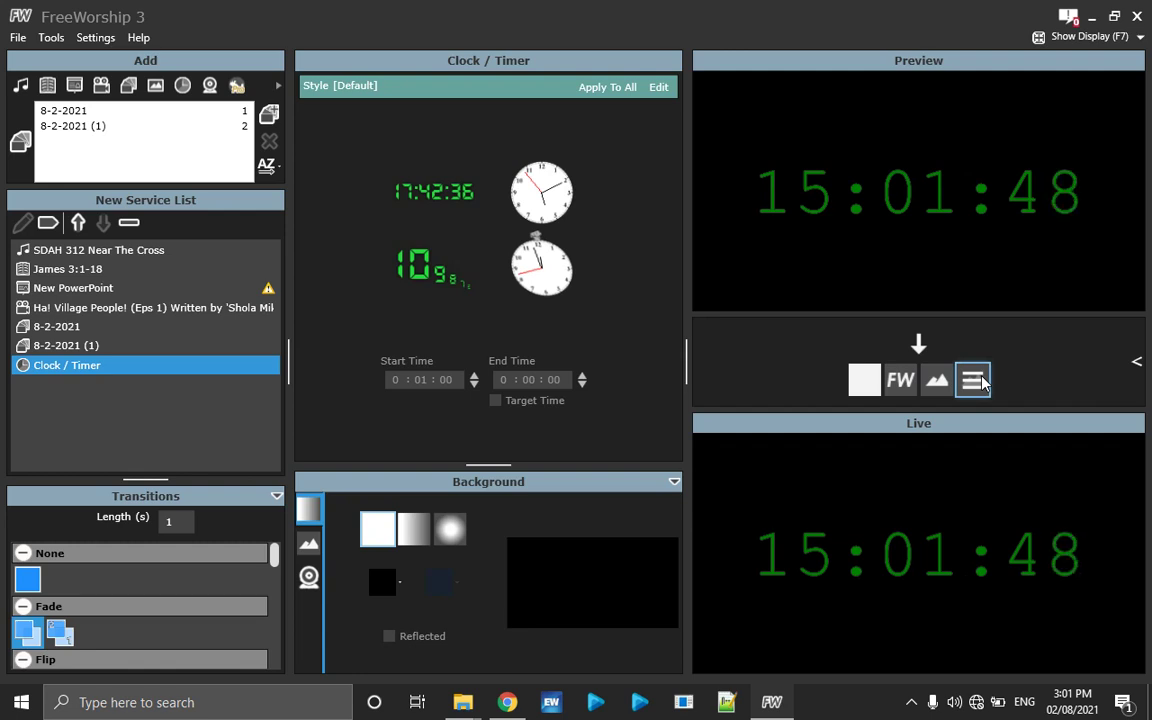
# Step: Add the alert "gahanananananananananan" with 5 loops in the Alerts tool so it runs on the live output
pyautogui.click(18, 40)
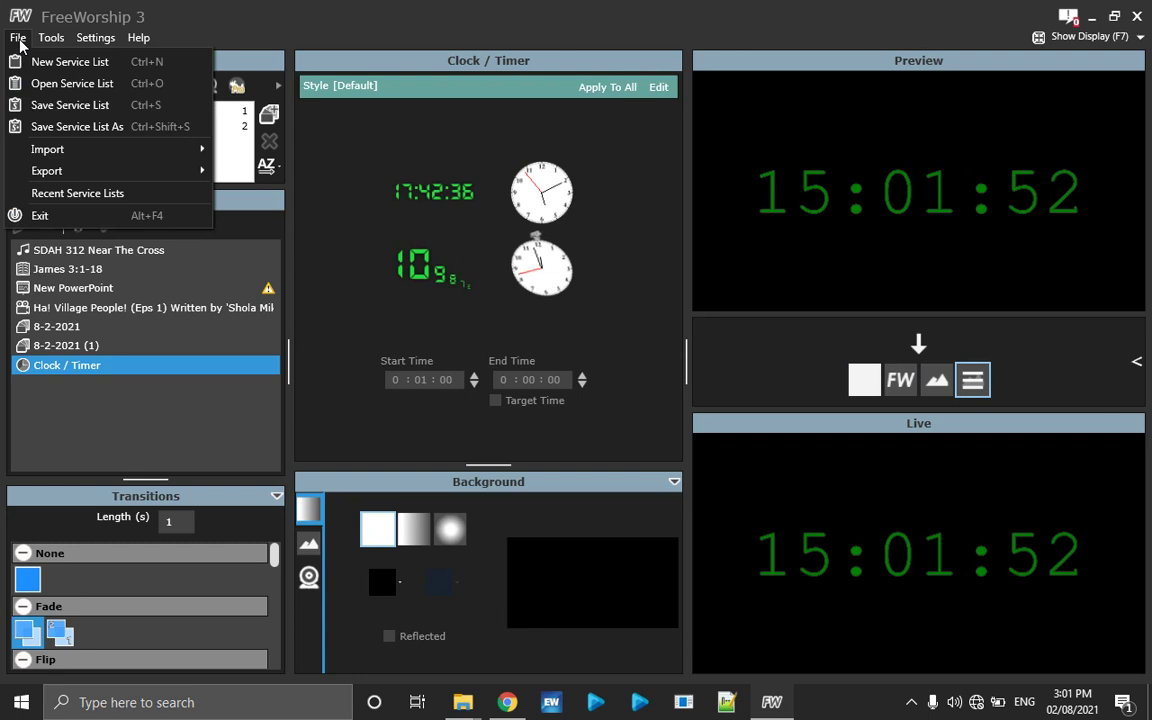
pyautogui.moveTo(43, 42)
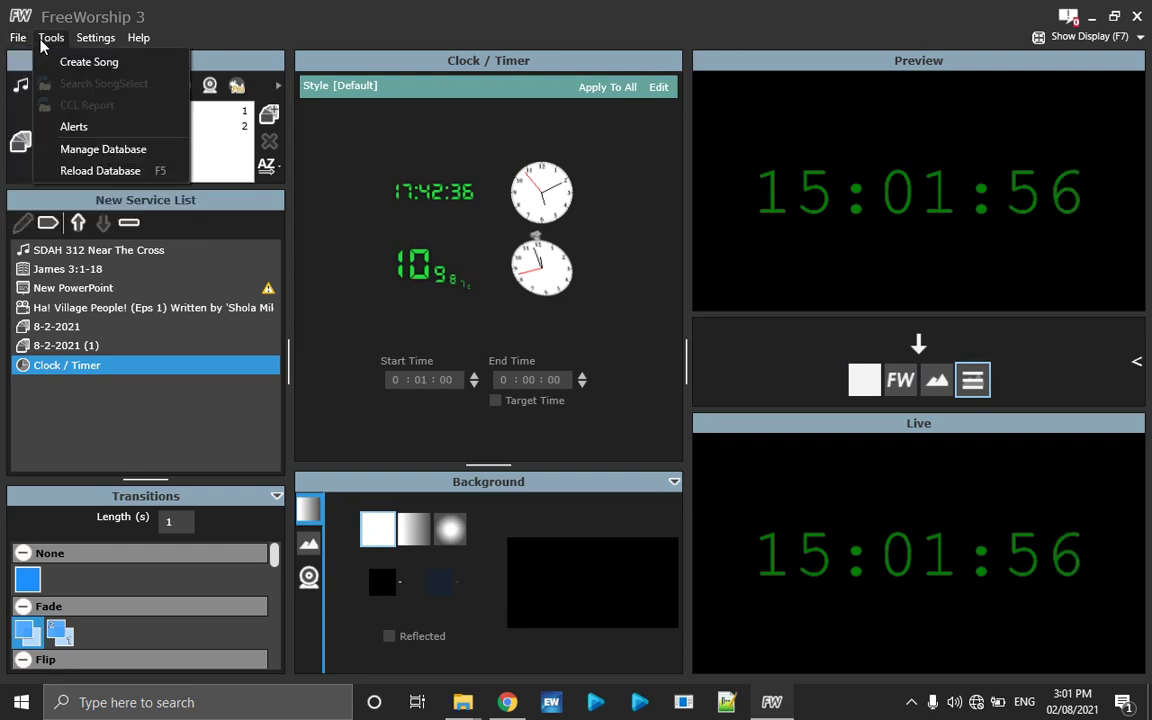
pyautogui.click(58, 126)
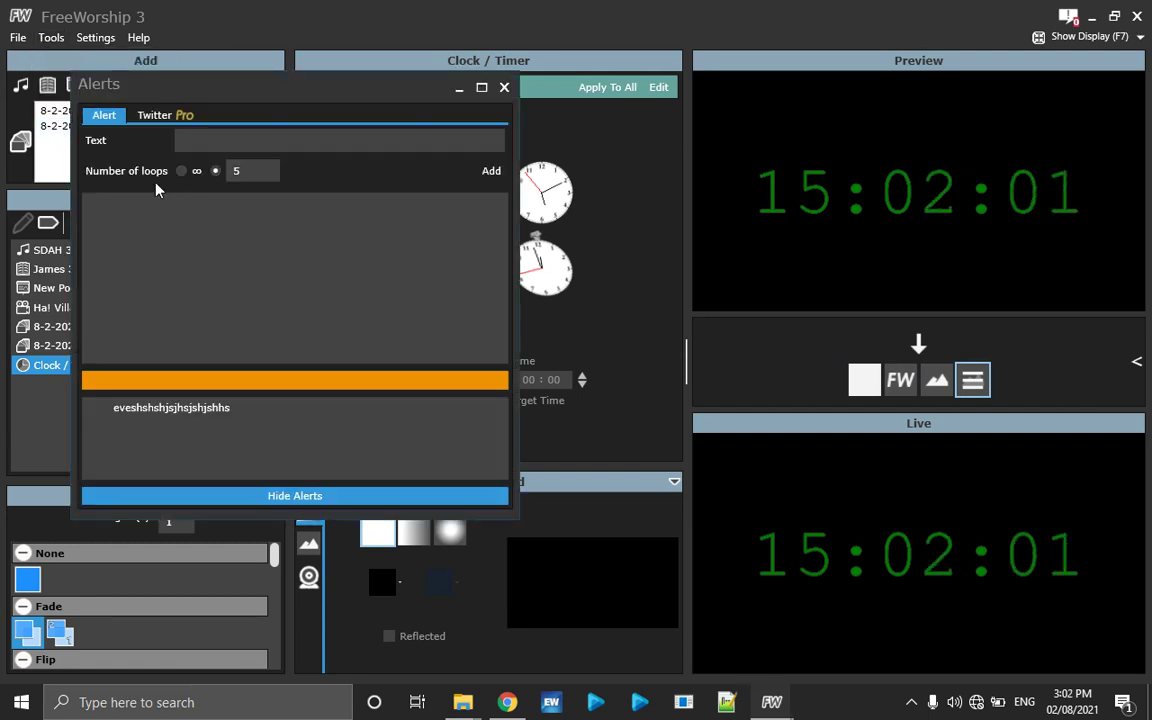
pyautogui.click(222, 141)
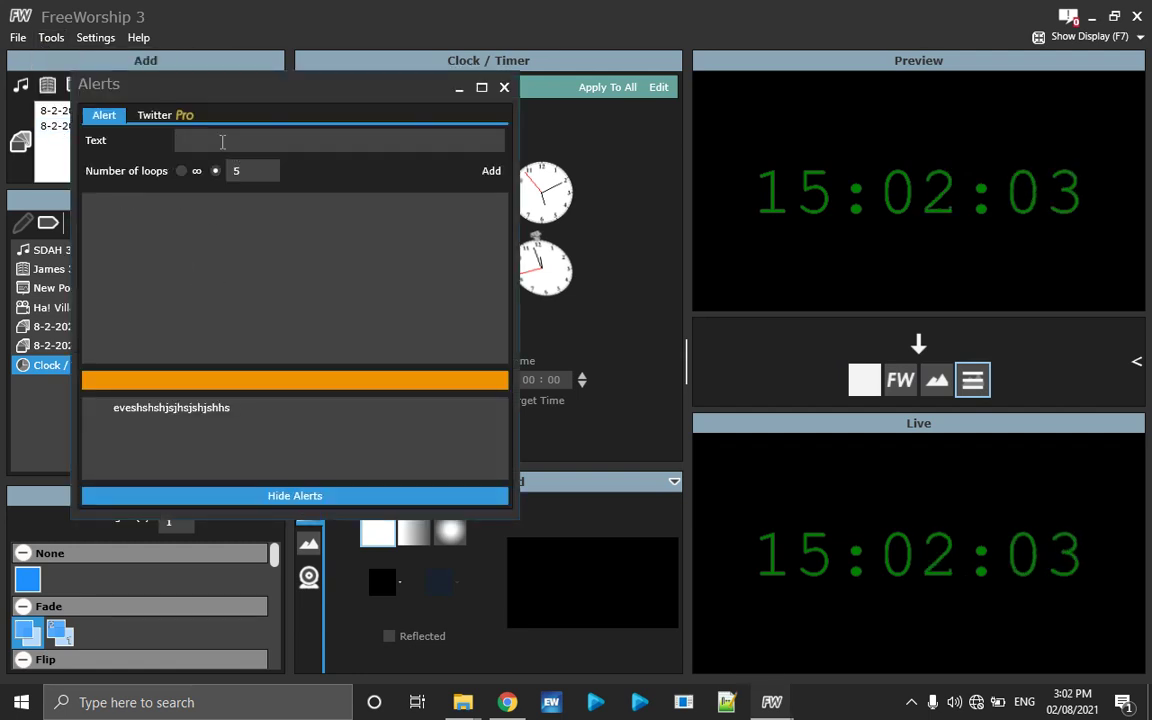
pyautogui.write('gahanananananananananan')
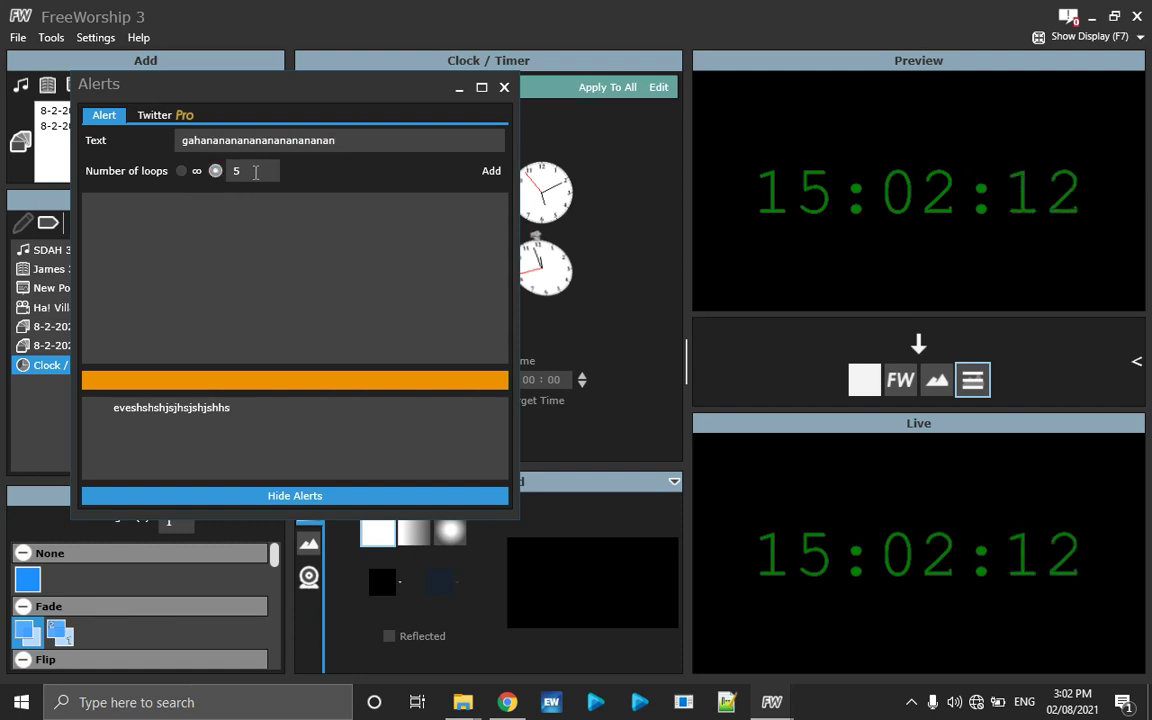
pyautogui.click(182, 173)
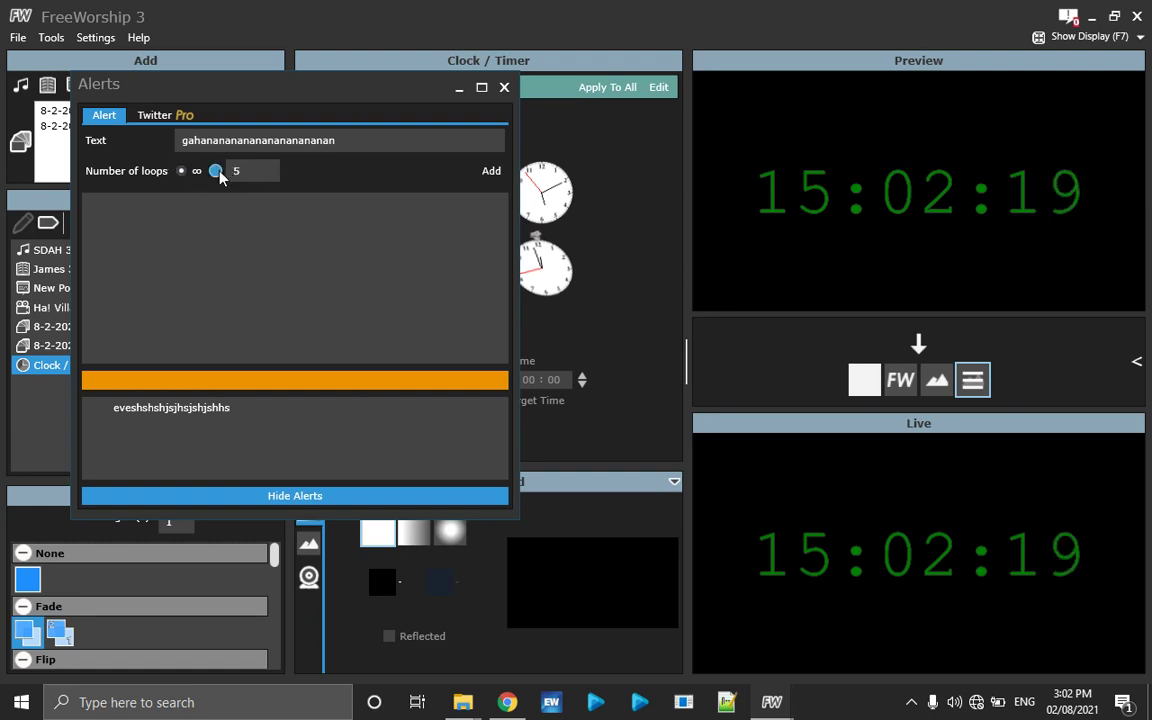
pyautogui.click(216, 172)
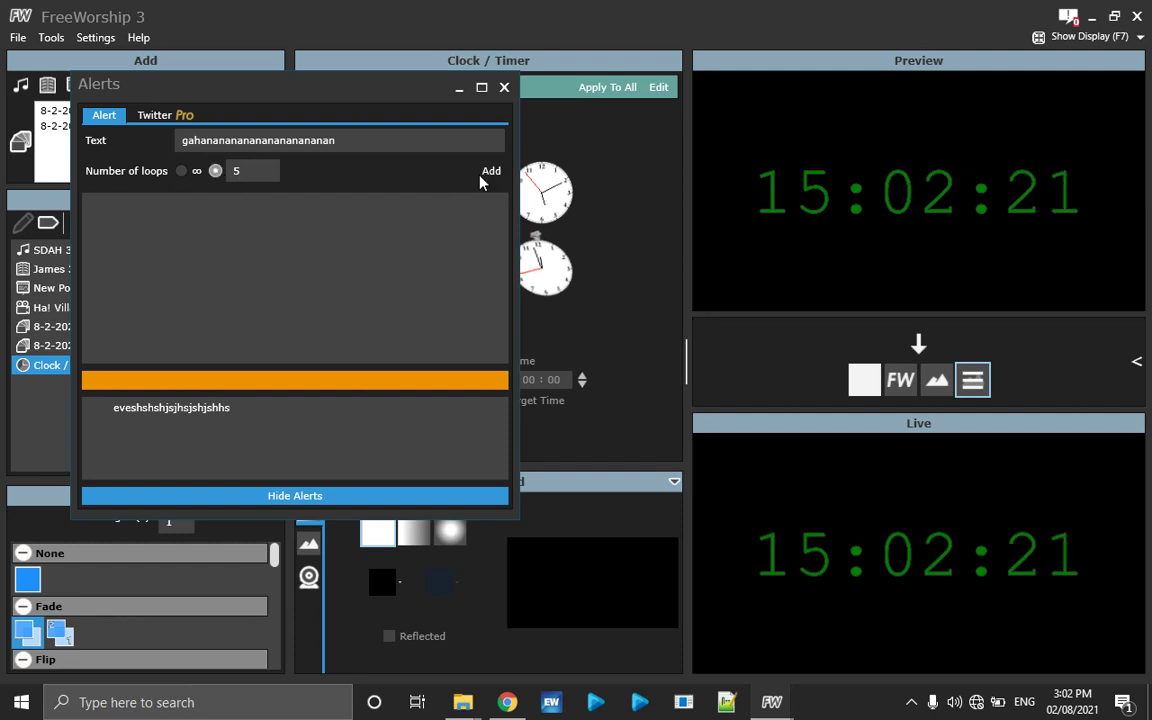
pyautogui.click(490, 173)
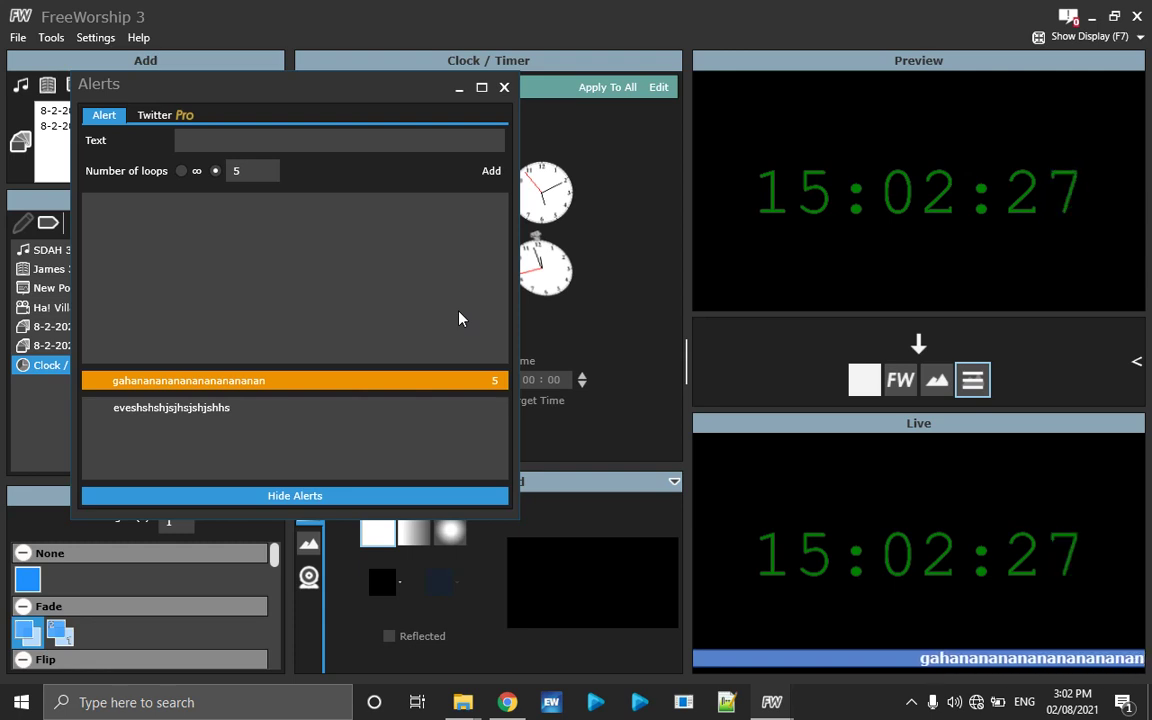
# Step: Hide the running alerts, close the Alerts tool and restore the main window from its maximized size
pyautogui.click(317, 502)
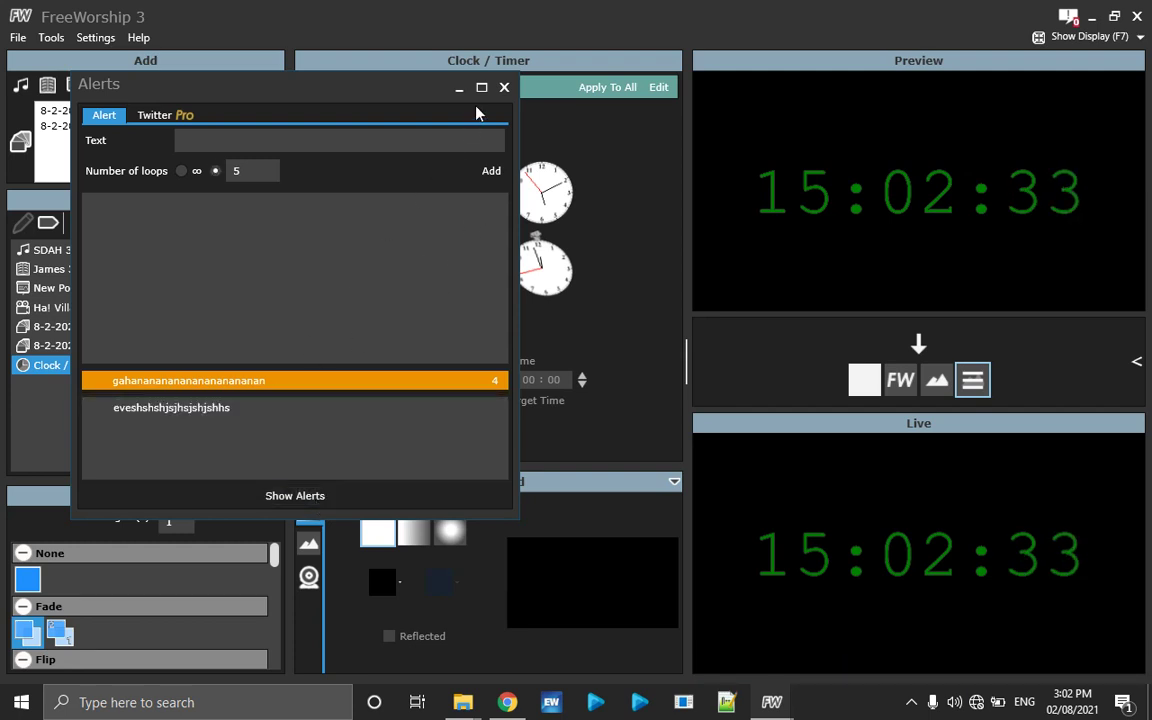
pyautogui.click(504, 87)
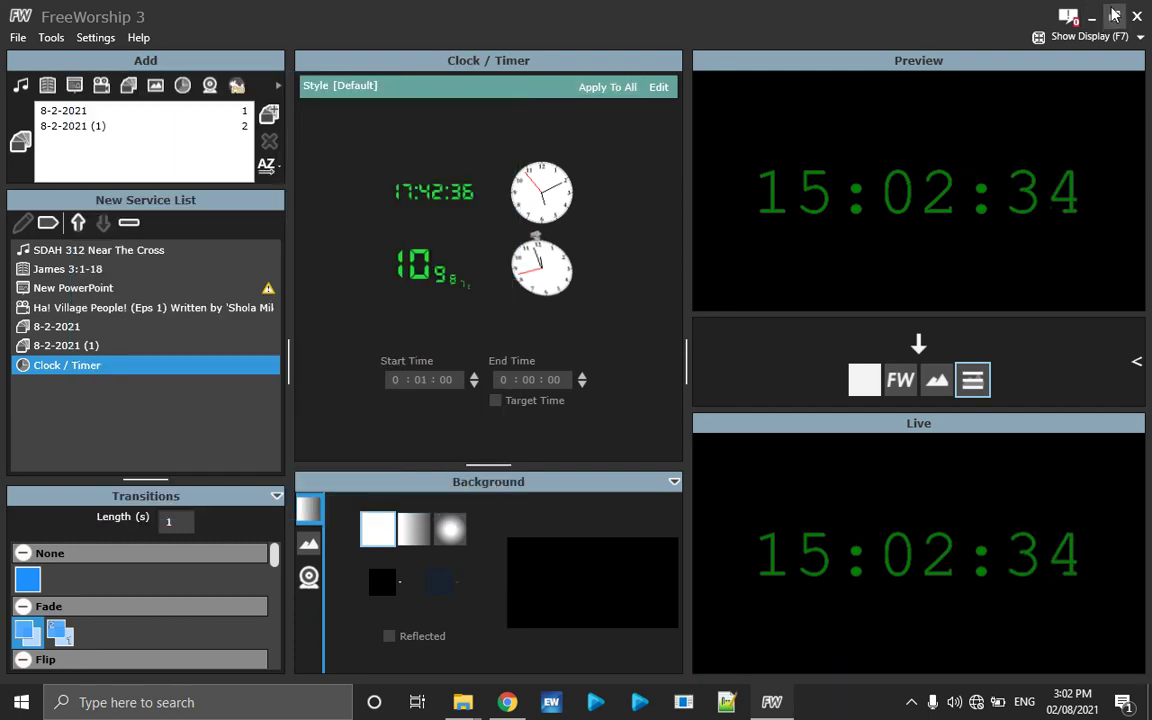
pyautogui.doubleClick(985, 14)
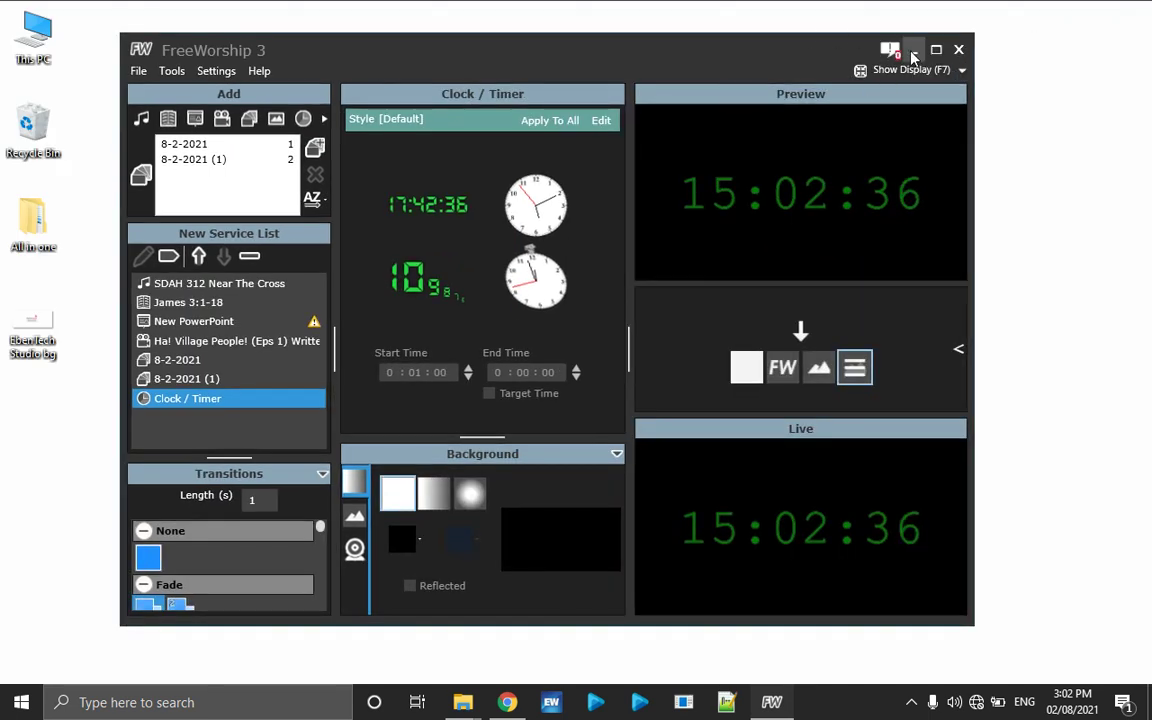